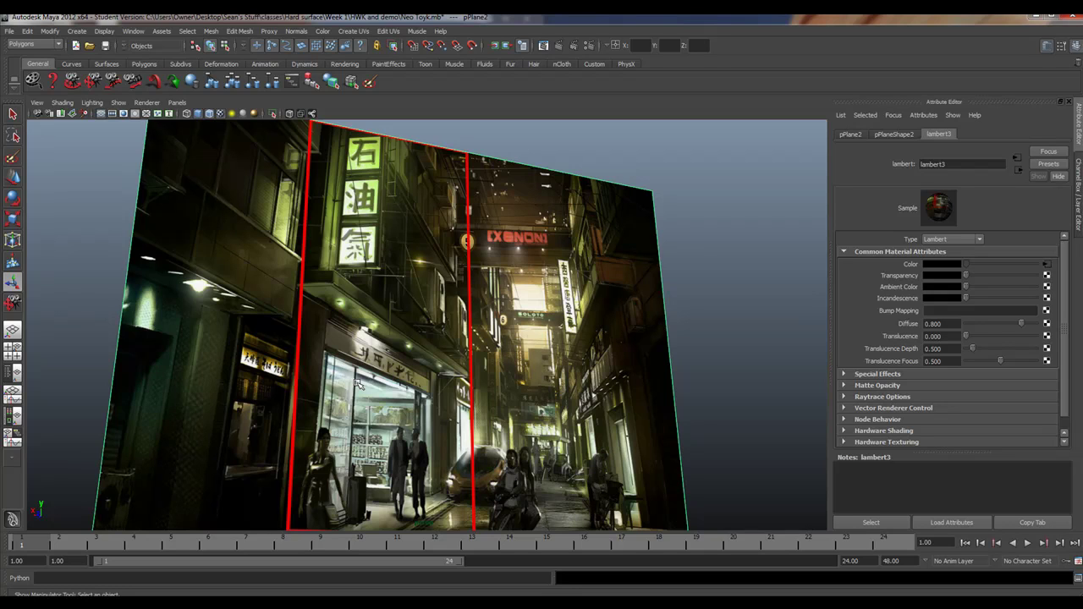
- Examine the night street reference images and the blocked-out building pieces beside them from several angles
{"action": "scroll", "coordinate": [543, 371], "scroll_direction": "down", "scroll_amount": 6}
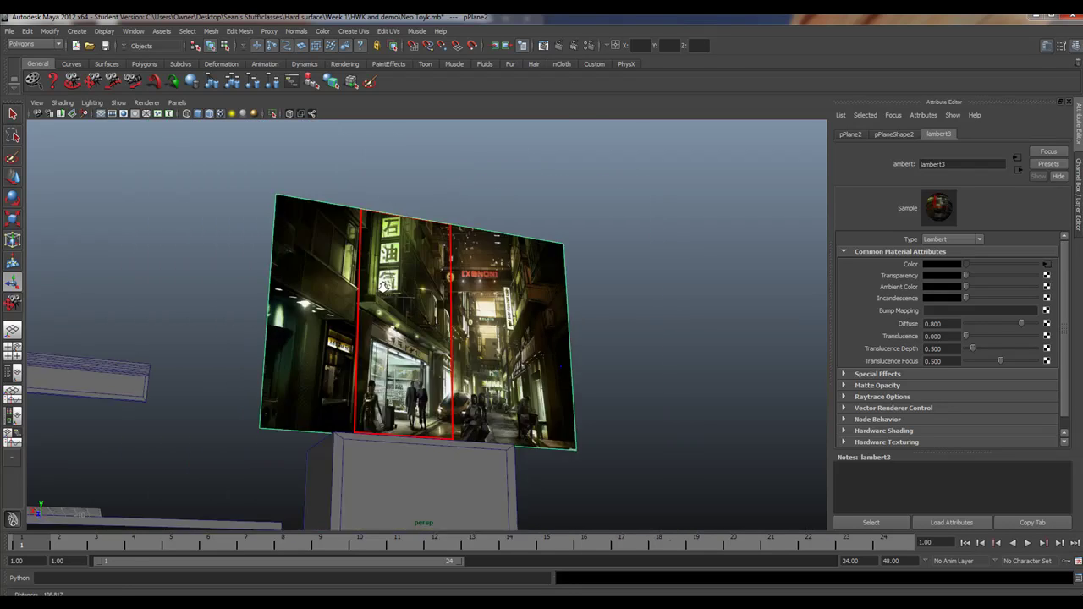
{"action": "left_click_drag", "start_coordinate": [561, 368], "coordinate": [377, 344], "text": "alt"}
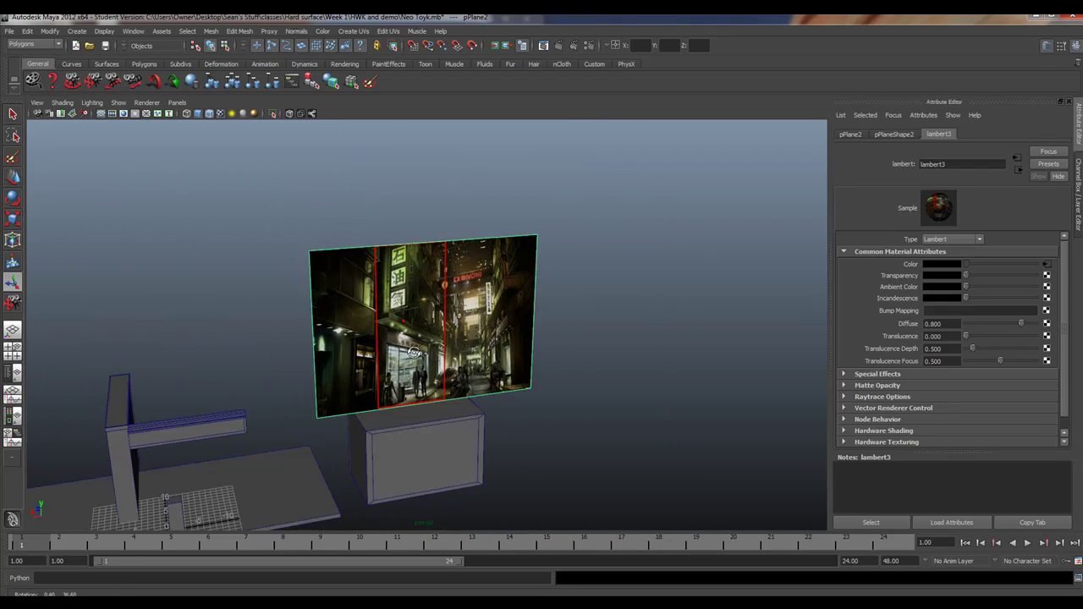
{"action": "right_click_drag", "start_coordinate": [189, 380], "coordinate": [385, 349], "text": "alt"}
{"action": "left_click_drag", "start_coordinate": [384, 349], "coordinate": [448, 336], "text": "alt"}
{"action": "scroll", "coordinate": [648, 375], "scroll_direction": "down", "scroll_amount": 4}
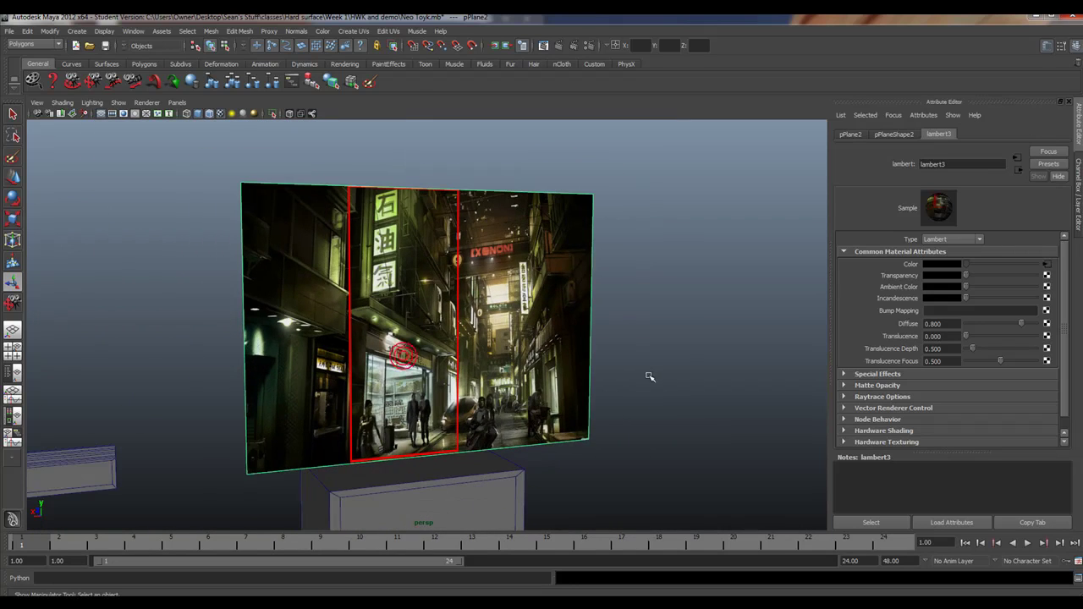
{"action": "middle_click_drag", "start_coordinate": [296, 379], "coordinate": [828, 375], "text": "alt"}
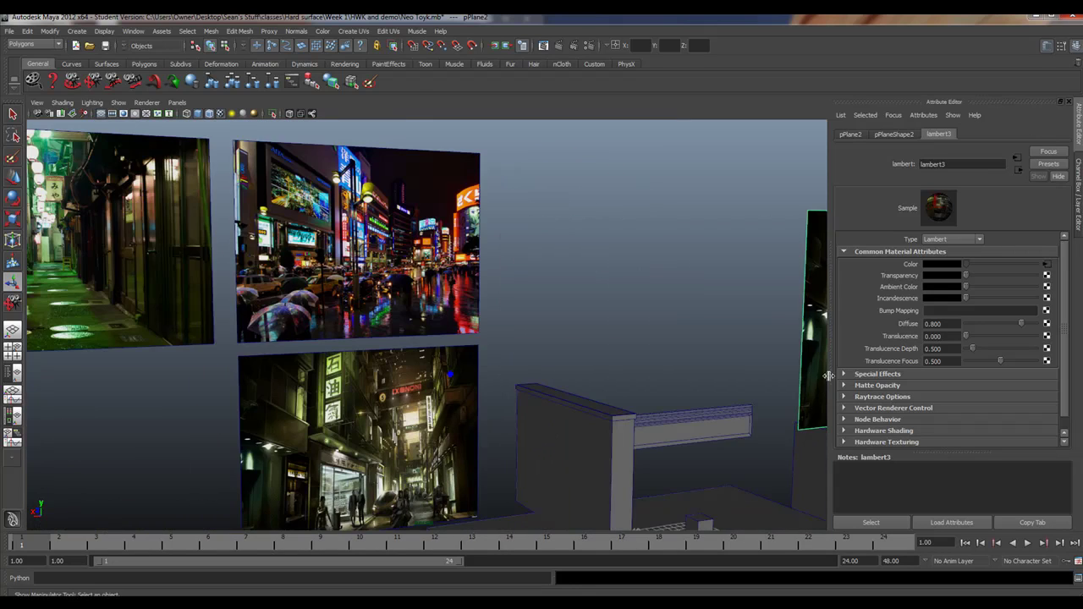
{"action": "left_click_drag", "start_coordinate": [829, 376], "coordinate": [494, 356], "text": "alt"}
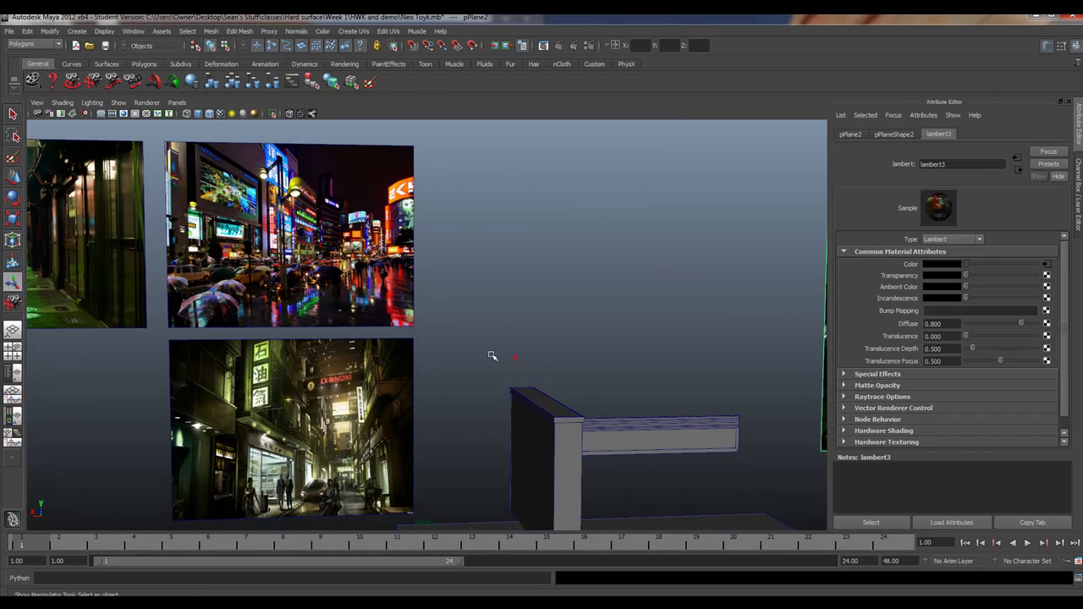
{"action": "middle_click_drag", "start_coordinate": [258, 329], "coordinate": [518, 360], "text": "alt"}
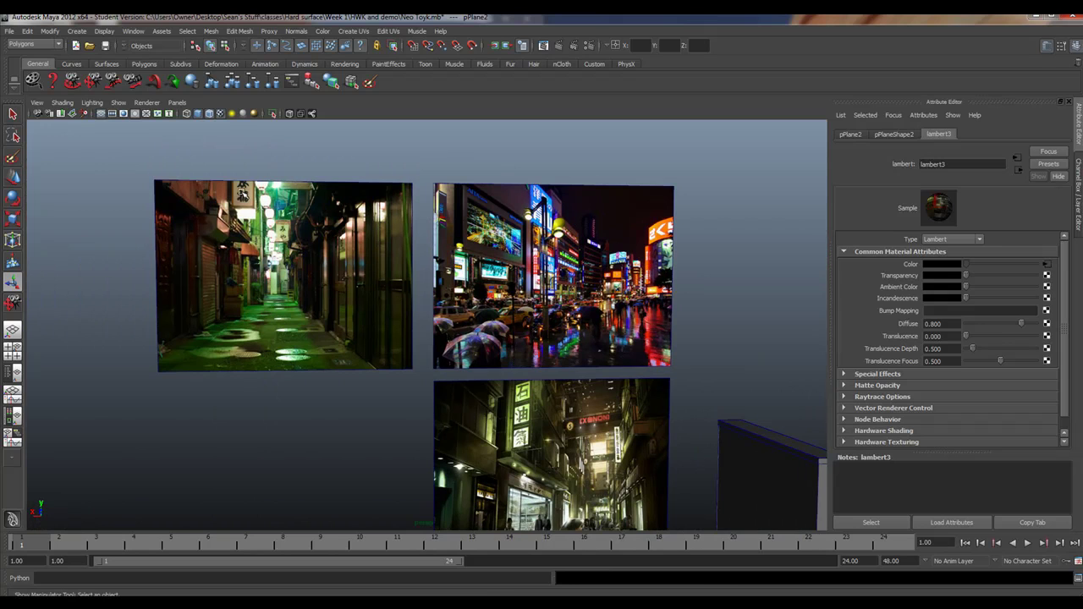
{"action": "right_click_drag", "start_coordinate": [435, 424], "coordinate": [336, 225], "text": "alt"}
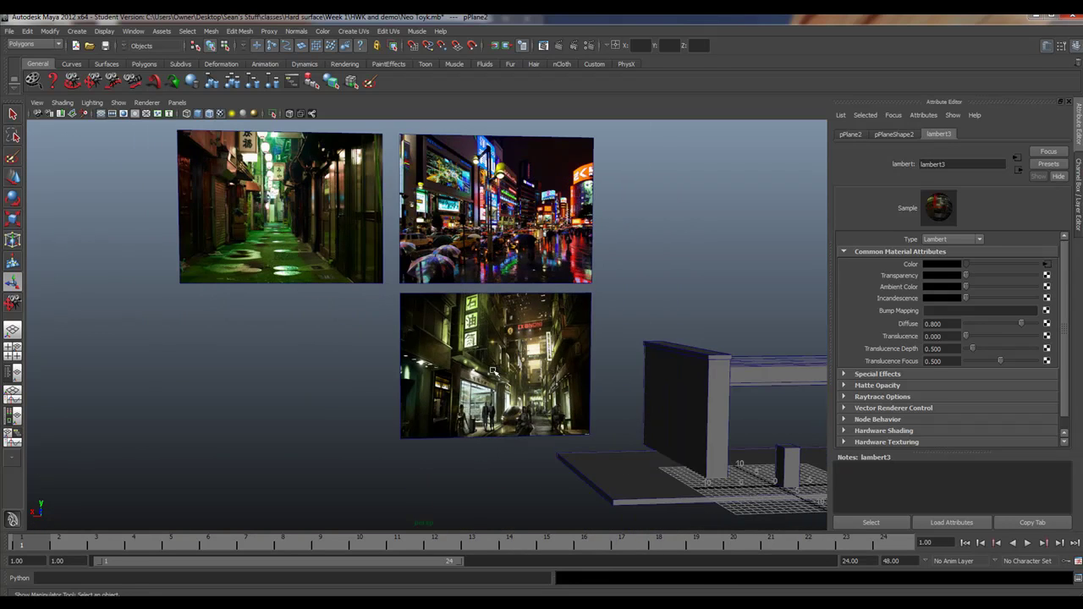
{"action": "left_click_drag", "start_coordinate": [495, 371], "coordinate": [80, 235], "text": "alt"}
{"action": "left_click_drag", "start_coordinate": [553, 380], "coordinate": [315, 396], "text": "alt"}
{"action": "scroll", "coordinate": [373, 404], "scroll_direction": "up", "scroll_amount": 6}
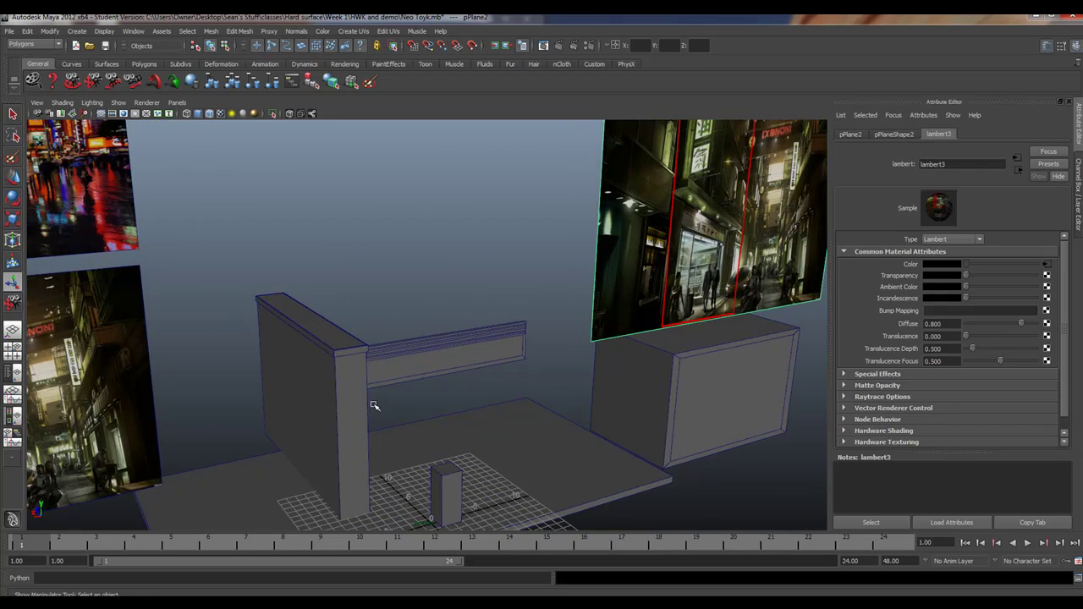
{"action": "scroll", "coordinate": [360, 398], "scroll_direction": "down", "scroll_amount": 6}
- Create a tall rectangular polygon cube on the ground slab, between the horizontal beam and the large framed box
{"action": "left_click", "coordinate": [319, 386]}
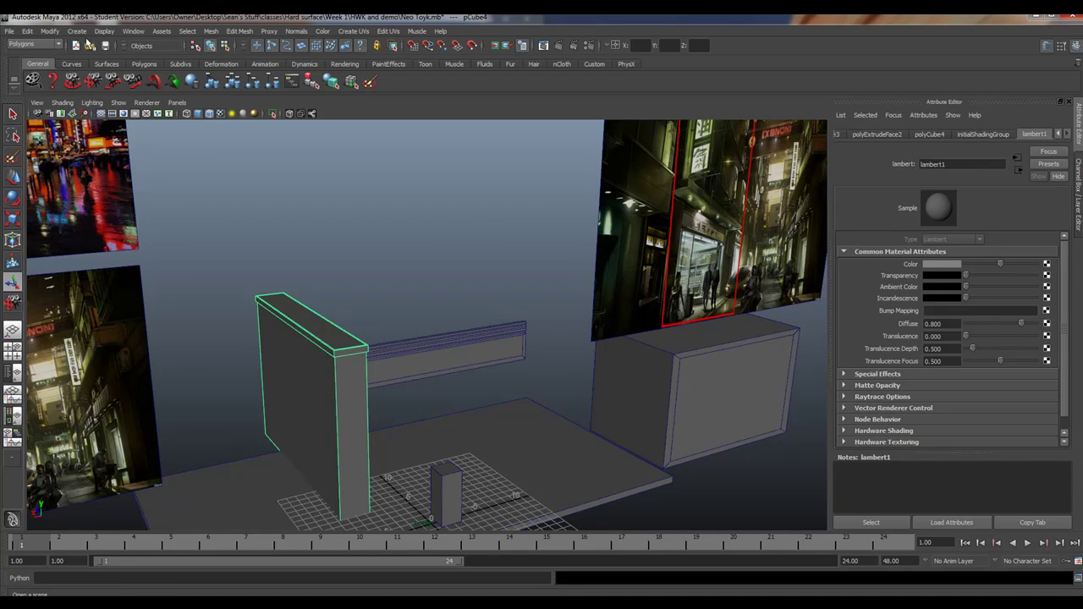
{"action": "key", "text": "space"}
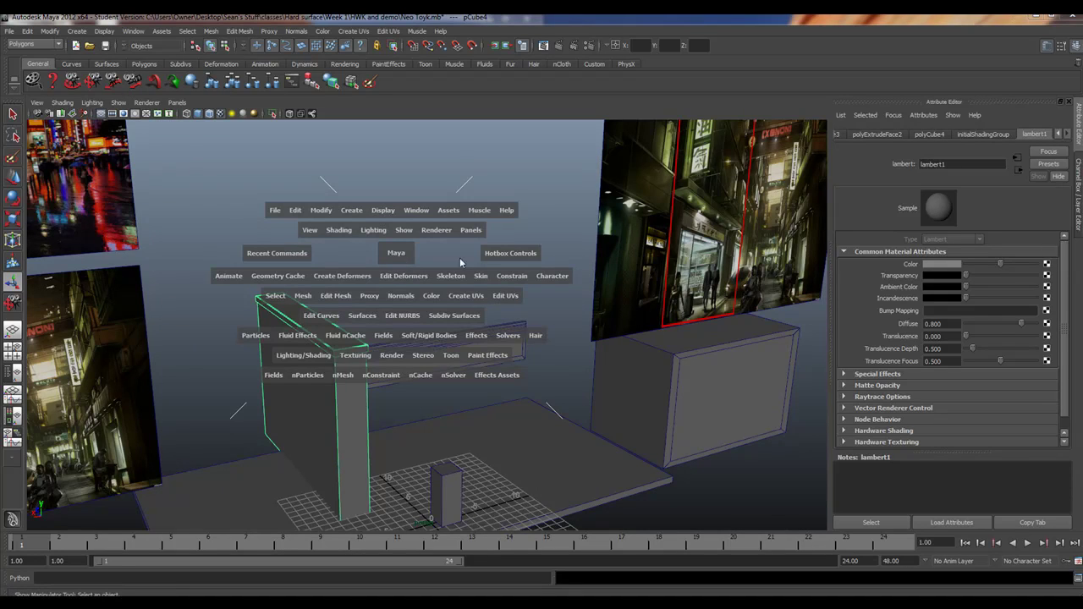
{"action": "left_click", "coordinate": [301, 296]}
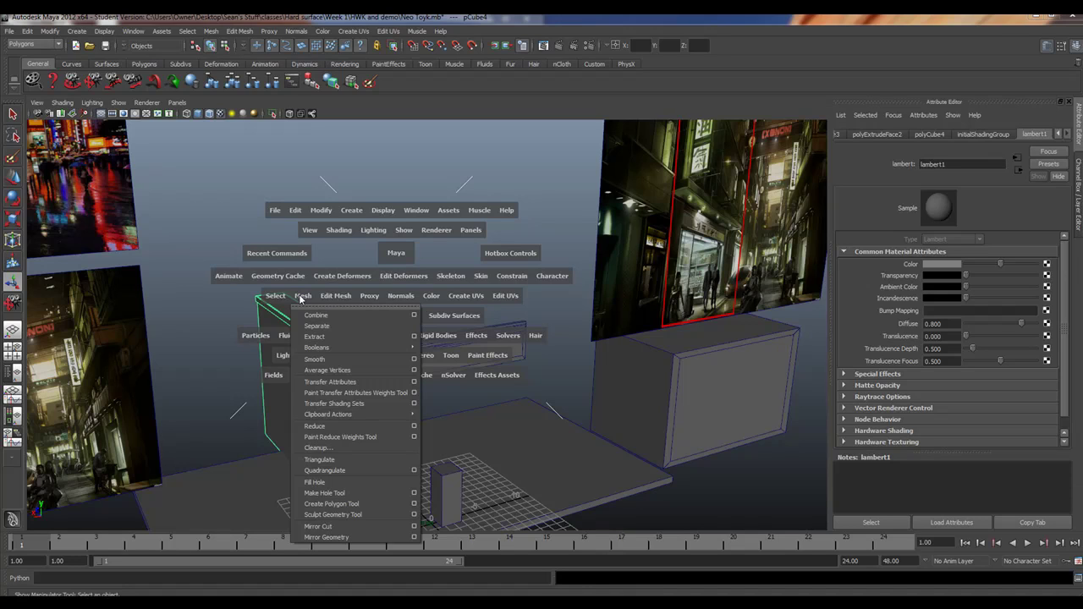
{"action": "left_click", "coordinate": [352, 211]}
{"action": "mouse_move", "coordinate": [376, 242]}
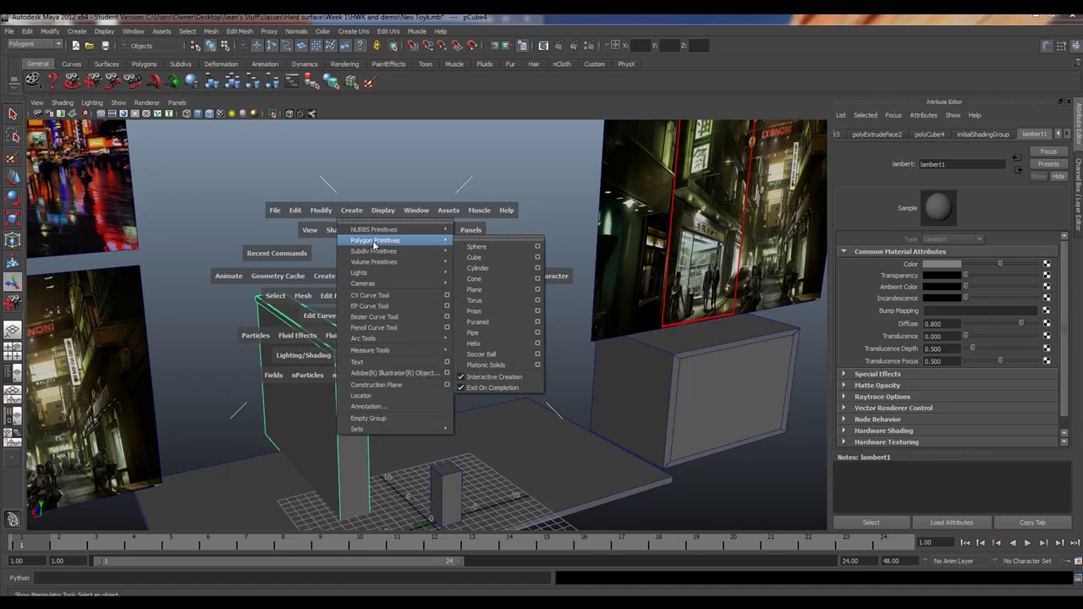
{"action": "left_click", "coordinate": [475, 257]}
{"action": "mouse_move", "coordinate": [555, 456]}
{"action": "left_mouse_down"}
{"action": "mouse_move", "coordinate": [539, 487]}
{"action": "mouse_move", "coordinate": [574, 510]}
{"action": "mouse_move", "coordinate": [572, 275]}
{"action": "mouse_move", "coordinate": [602, 357]}
{"action": "mouse_move", "coordinate": [552, 365]}
{"action": "mouse_move", "coordinate": [624, 369]}
{"action": "left_mouse_up"}
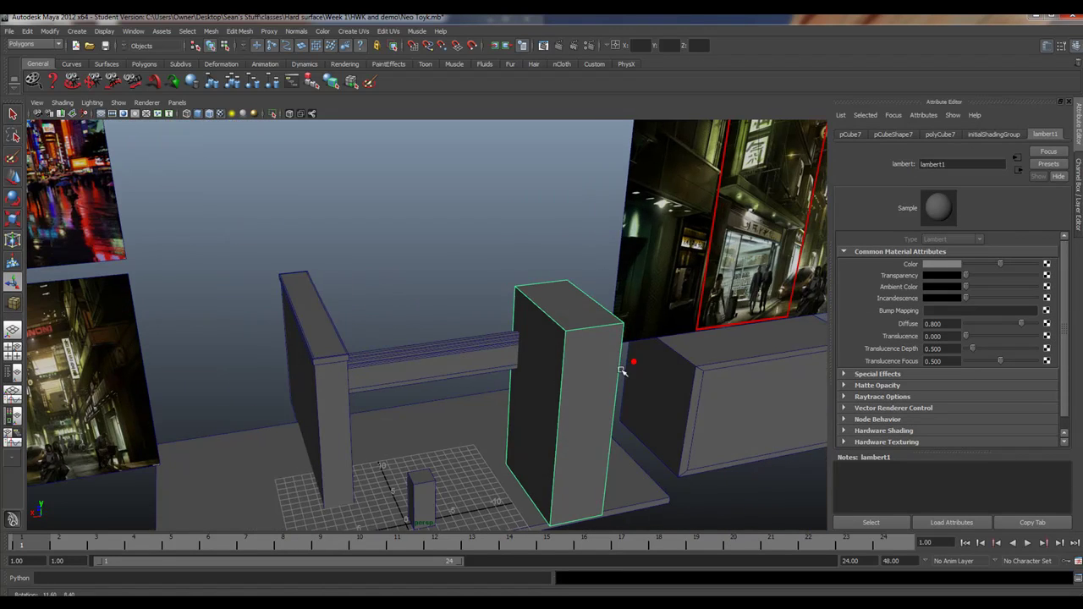
{"action": "mouse_move", "coordinate": [624, 369]}
{"action": "right_mouse_down", "text": "alt"}
{"action": "mouse_move", "coordinate": [652, 360]}
{"action": "mouse_move", "coordinate": [637, 377]}
{"action": "right_mouse_up", "text": "alt"}
{"action": "left_click_drag", "start_coordinate": [637, 377], "coordinate": [466, 307], "text": "alt"}
{"action": "right_click_drag", "start_coordinate": [466, 307], "coordinate": [491, 305], "text": "alt"}
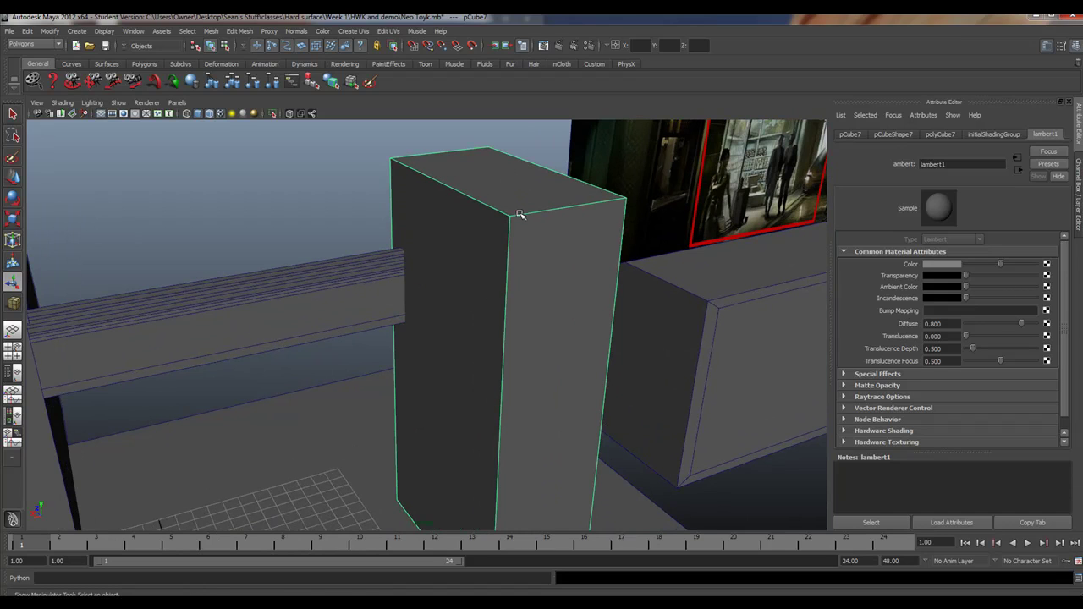
{"action": "right_click_drag", "start_coordinate": [520, 213], "coordinate": [440, 252], "text": "alt"}
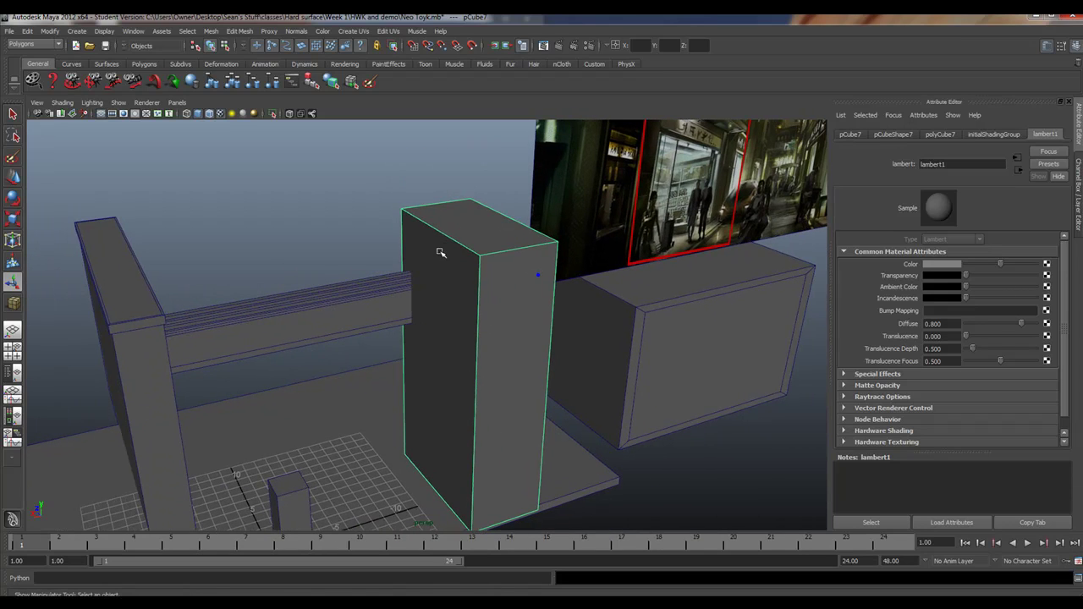
- Move the new tall block away from the end of the horizontal beam
{"action": "left_click", "coordinate": [13, 177]}
{"action": "left_click_drag", "start_coordinate": [443, 370], "coordinate": [476, 363]}
{"action": "mouse_move", "coordinate": [551, 349]}
{"action": "left_mouse_down", "text": "alt"}
{"action": "mouse_move", "coordinate": [519, 344]}
{"action": "mouse_move", "coordinate": [555, 350]}
{"action": "left_mouse_up", "text": "alt"}
{"action": "left_click_drag", "start_coordinate": [476, 331], "coordinate": [387, 375], "text": "alt"}
{"action": "left_click_drag", "start_coordinate": [461, 355], "coordinate": [435, 370], "text": "alt"}
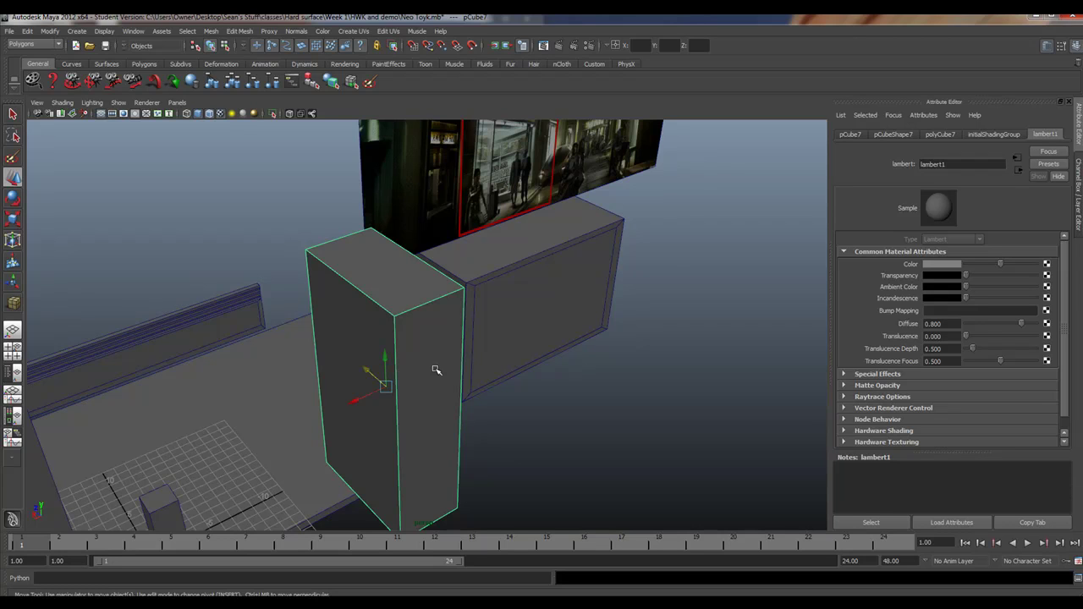
- Extrude the tall block's top face upward by about 0.65 to form a thin band
{"action": "left_click_drag", "start_coordinate": [216, 471], "coordinate": [298, 418], "text": "alt"}
{"action": "right_click_drag", "start_coordinate": [333, 275], "coordinate": [307, 274], "text": "alt"}
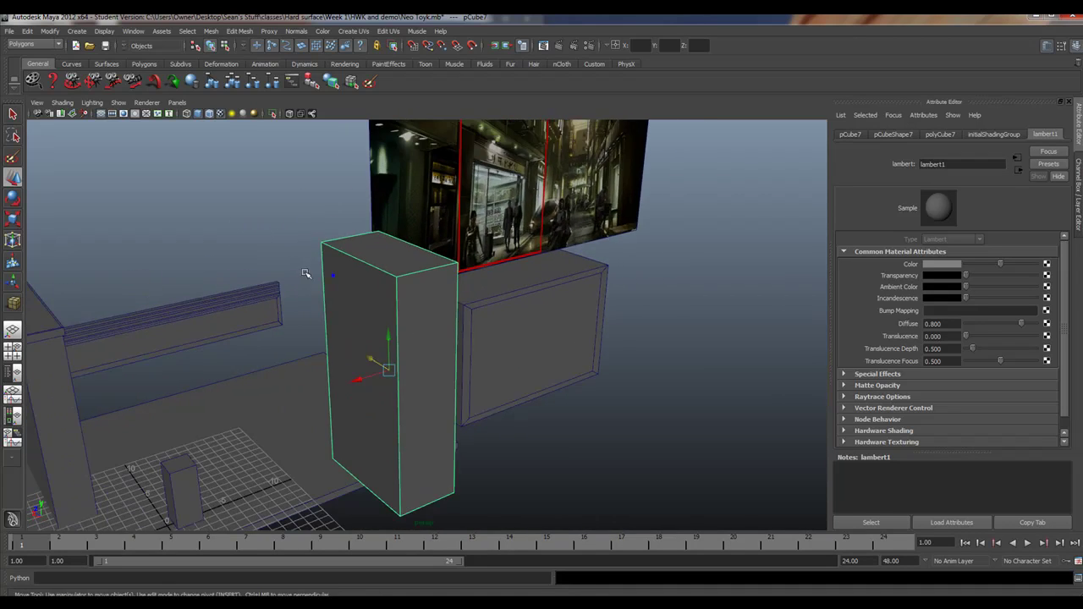
{"action": "left_click_drag", "start_coordinate": [307, 273], "coordinate": [261, 283], "text": "alt"}
{"action": "right_click_drag", "start_coordinate": [247, 249], "coordinate": [270, 275], "text": "alt"}
{"action": "right_click_drag", "start_coordinate": [200, 334], "coordinate": [309, 358], "text": "alt"}
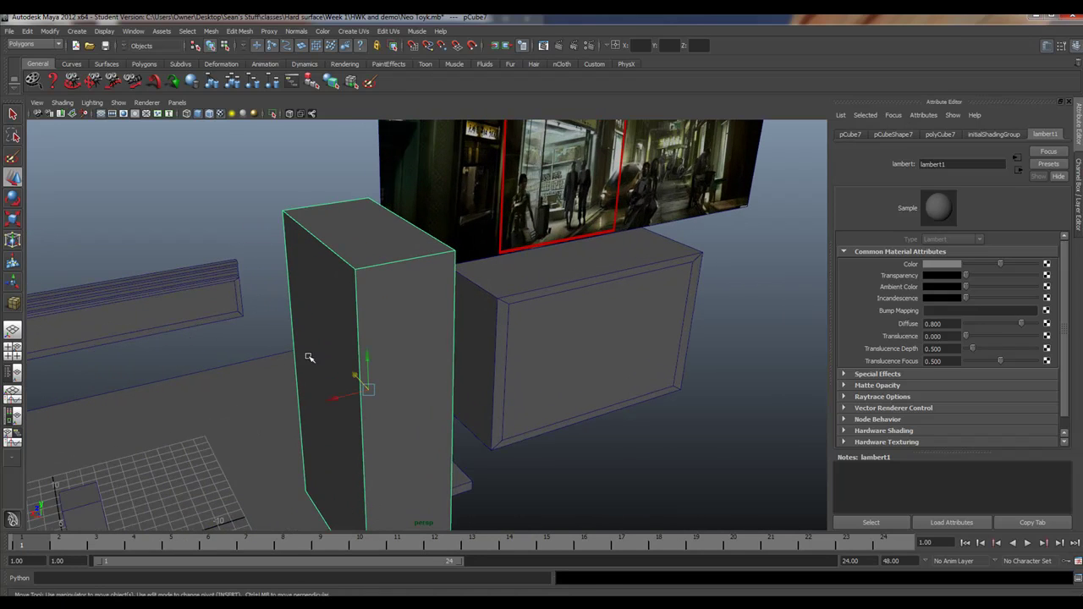
{"action": "right_click_drag", "start_coordinate": [372, 244], "coordinate": [376, 270]}
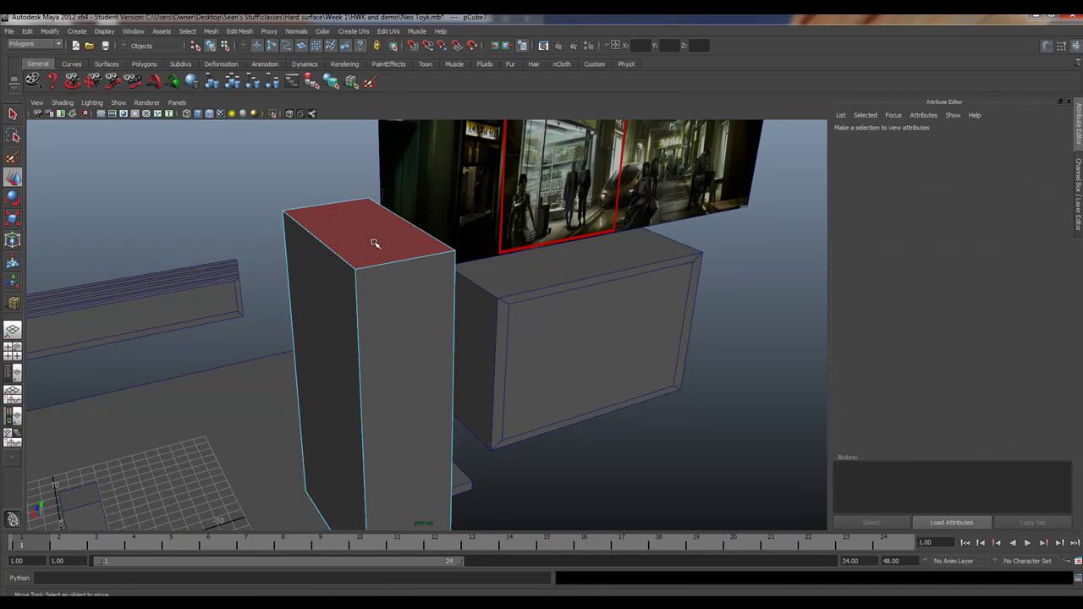
{"action": "left_click", "coordinate": [375, 242]}
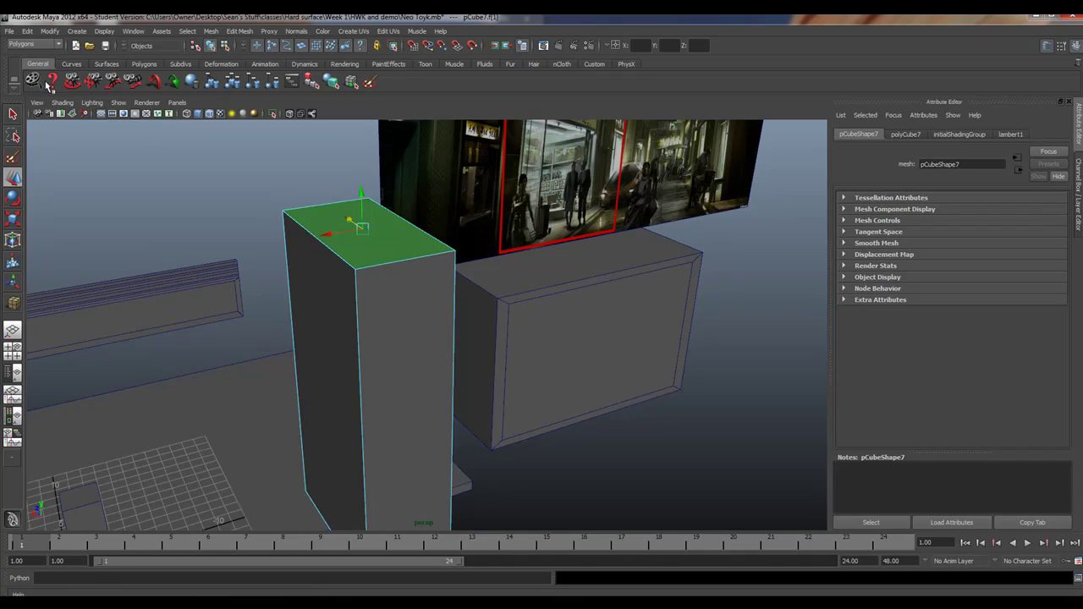
{"action": "left_click", "coordinate": [144, 63]}
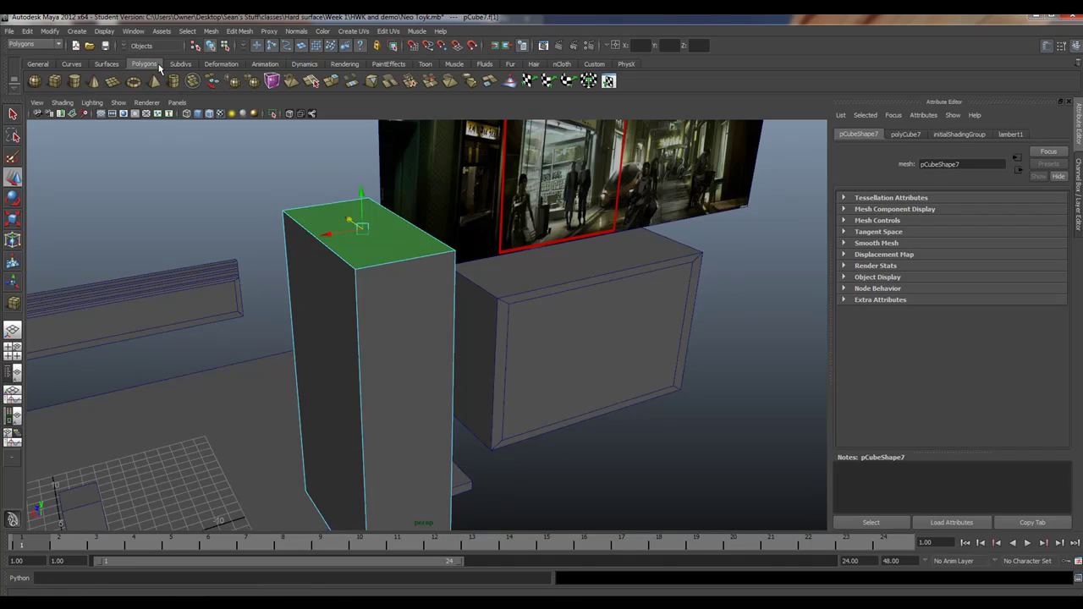
{"action": "left_click", "coordinate": [334, 81]}
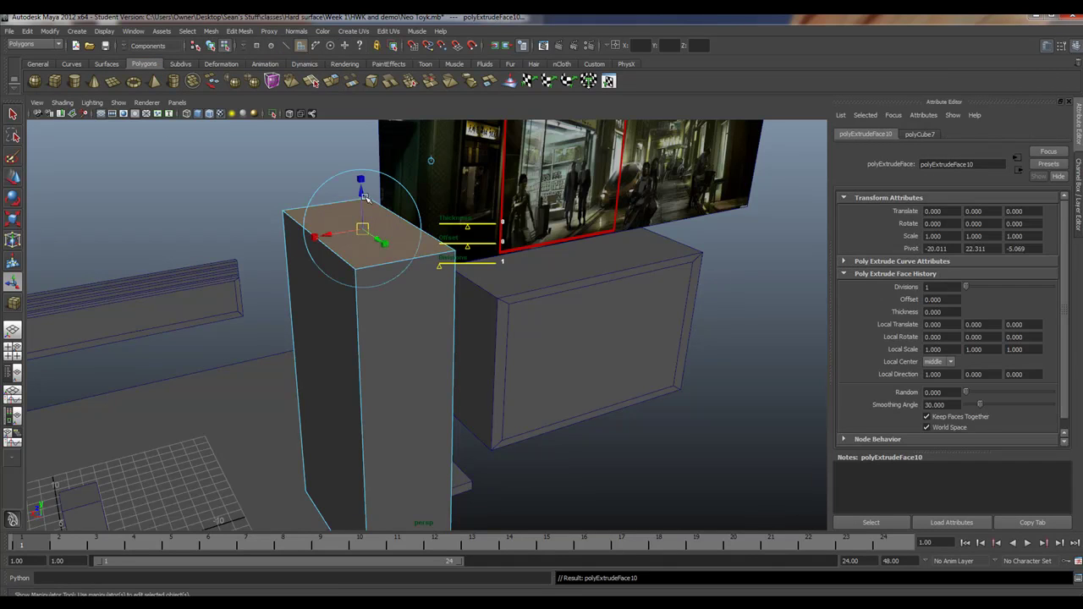
{"action": "left_click_drag", "start_coordinate": [361, 191], "coordinate": [359, 182]}
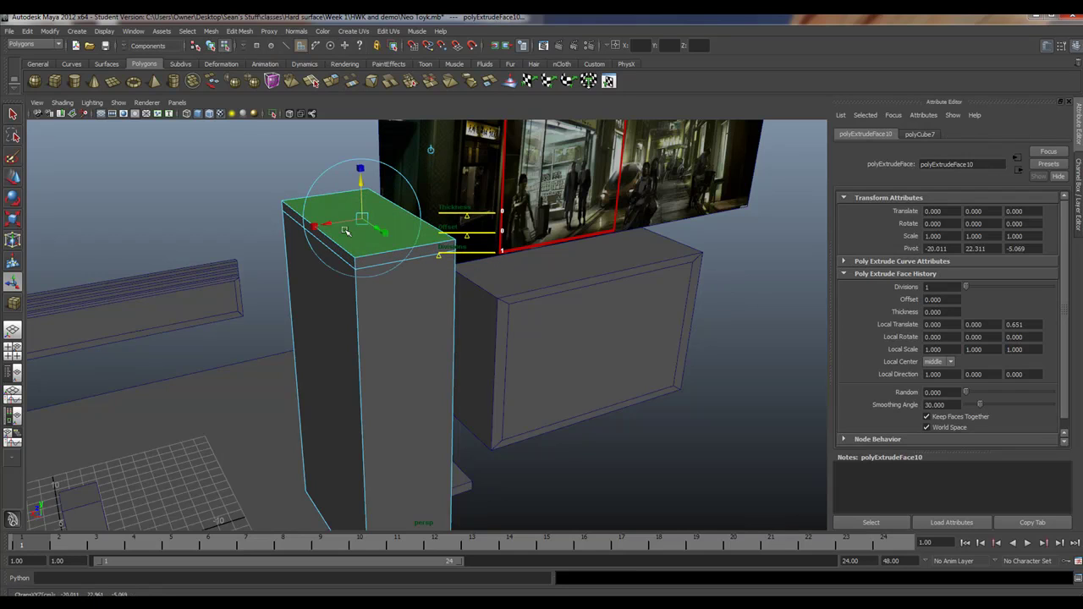
- Extrude the ring of side faces on the block's upper band outward by about 0.75 to form an overhanging cap
{"action": "key", "text": "F10"}
{"action": "double_click", "coordinate": [395, 258]}
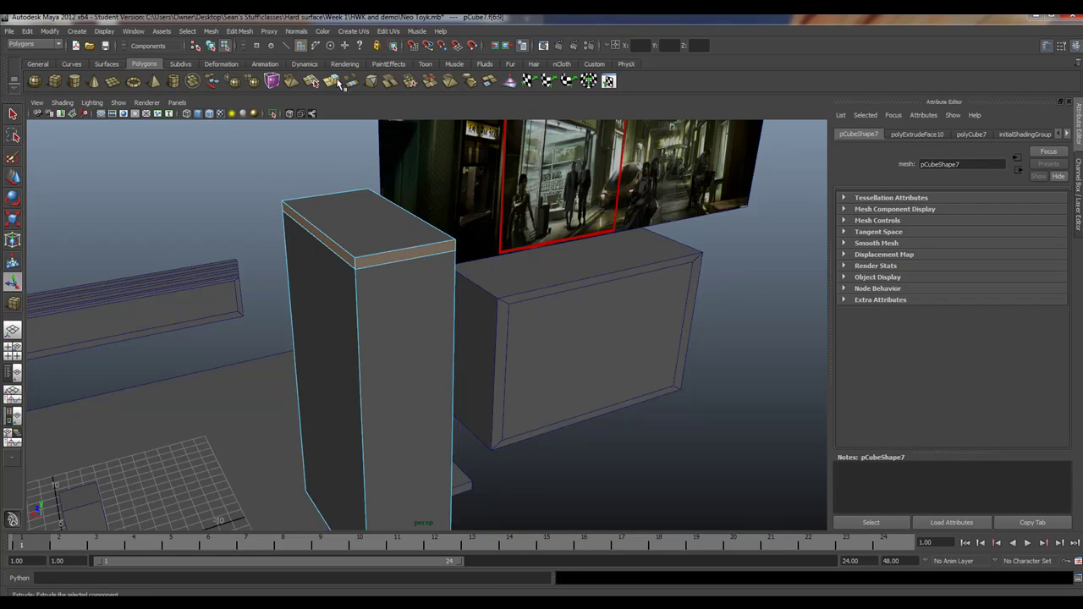
{"action": "left_click", "coordinate": [337, 82]}
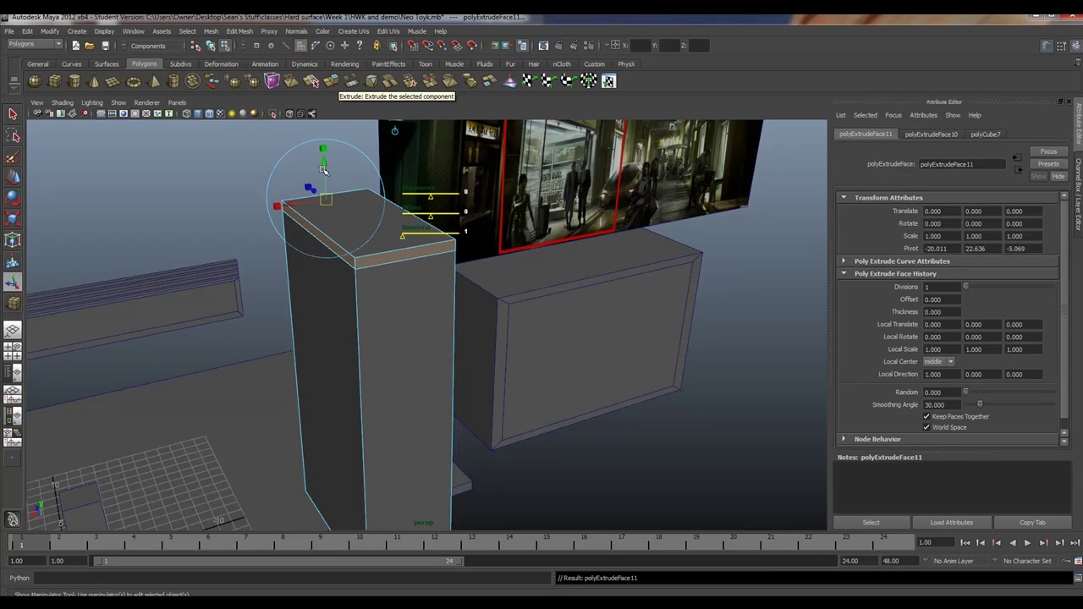
{"action": "left_click_drag", "start_coordinate": [313, 188], "coordinate": [311, 189]}
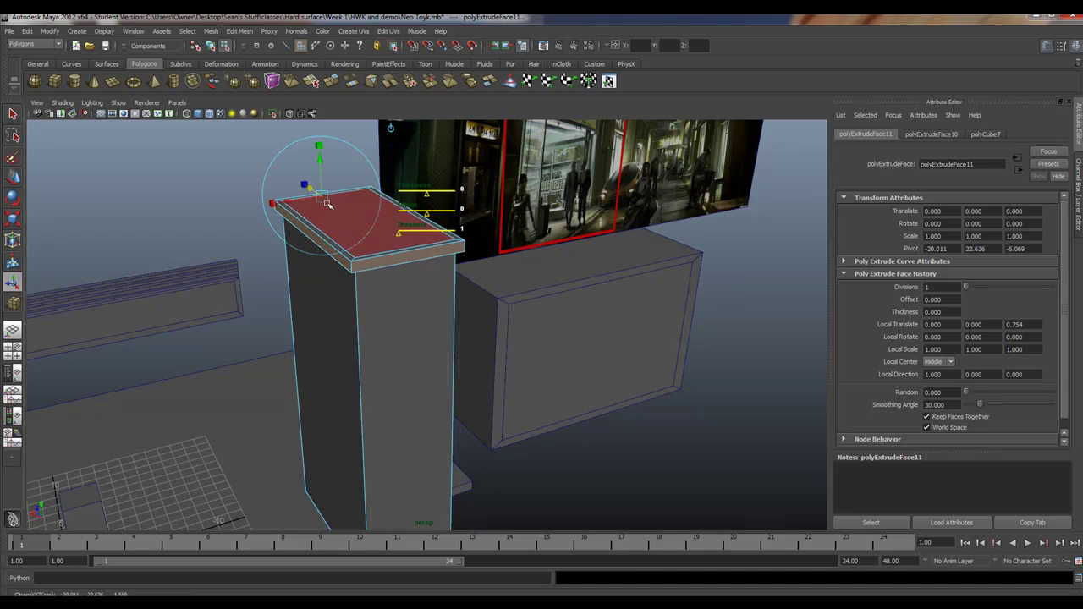
- Inspect the capped block, and select the horizontal beam to examine its stepped trim and inset front panel up close
{"action": "right_click_drag", "start_coordinate": [408, 252], "coordinate": [293, 228], "text": "alt"}
{"action": "left_click_drag", "start_coordinate": [366, 372], "coordinate": [305, 331], "text": "alt"}
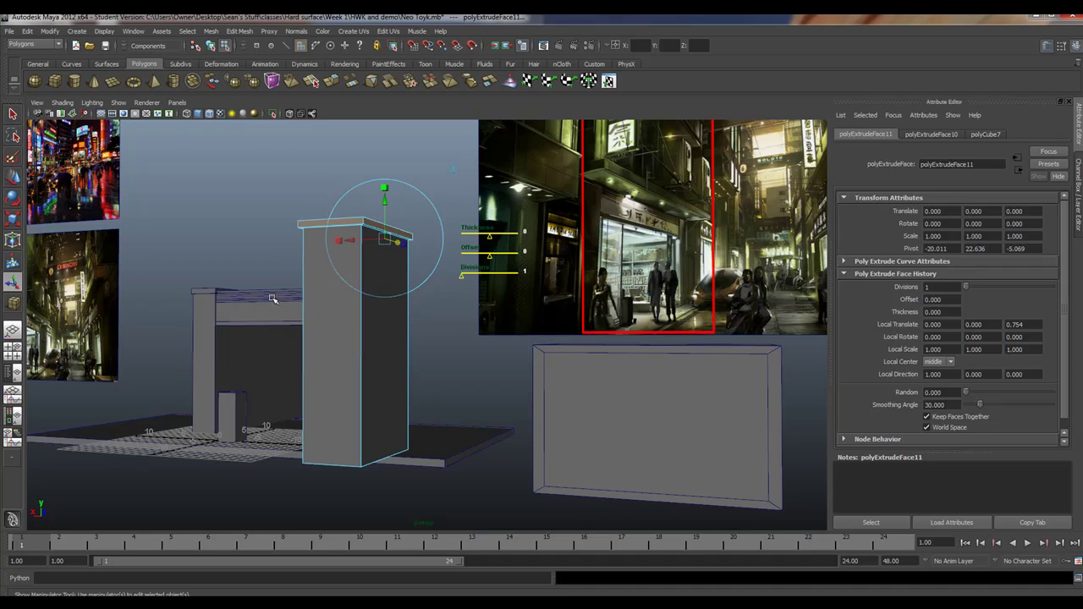
{"action": "left_click_drag", "start_coordinate": [512, 449], "coordinate": [387, 317], "text": "alt"}
{"action": "left_click", "coordinate": [217, 369]}
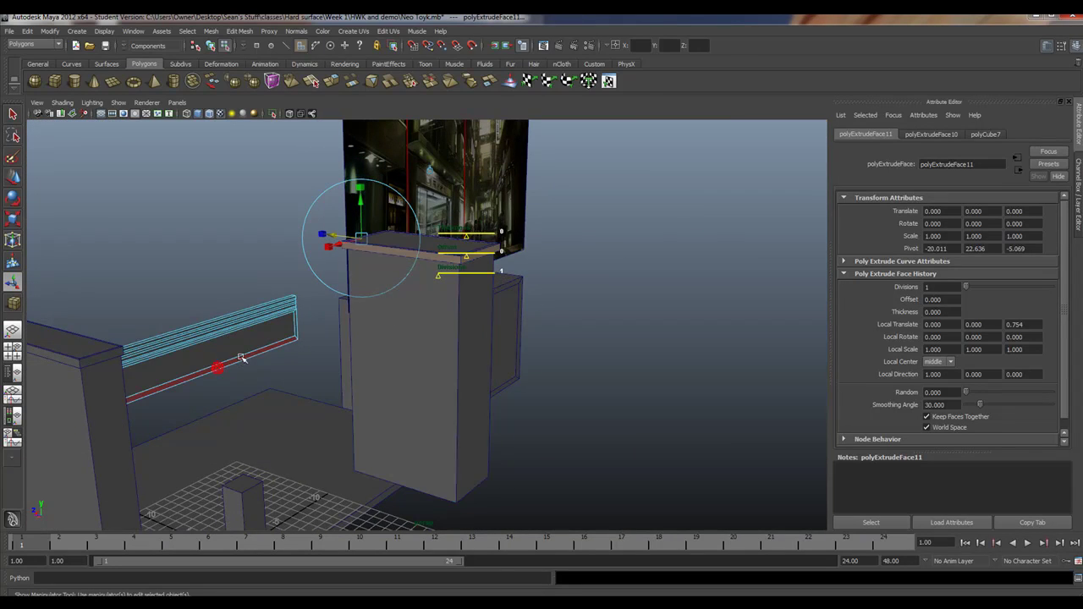
{"action": "left_click_drag", "start_coordinate": [242, 358], "coordinate": [208, 338], "text": "alt"}
{"action": "scroll", "coordinate": [206, 340], "scroll_direction": "up", "scroll_amount": 5}
{"action": "middle_click_drag", "start_coordinate": [172, 361], "coordinate": [436, 374], "text": "alt"}
{"action": "left_click_drag", "start_coordinate": [437, 374], "coordinate": [513, 363], "text": "alt"}
{"action": "scroll", "coordinate": [513, 363], "scroll_direction": "up", "scroll_amount": 5}
{"action": "right_click_drag", "start_coordinate": [419, 288], "coordinate": [459, 276]}
{"action": "left_click", "coordinate": [394, 309]}
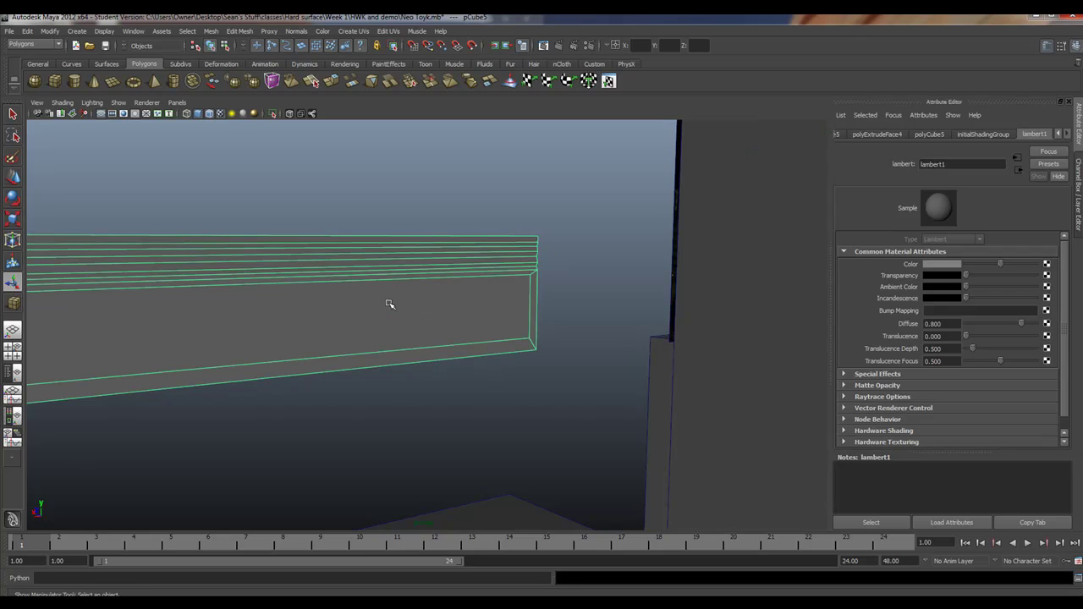
- Study the storefront and overhangs in the street reference image and compare them with the blocked-out pieces
{"action": "scroll", "coordinate": [423, 305], "scroll_direction": "down", "scroll_amount": 8}
{"action": "middle_click_drag", "start_coordinate": [346, 284], "coordinate": [719, 417], "text": "alt"}
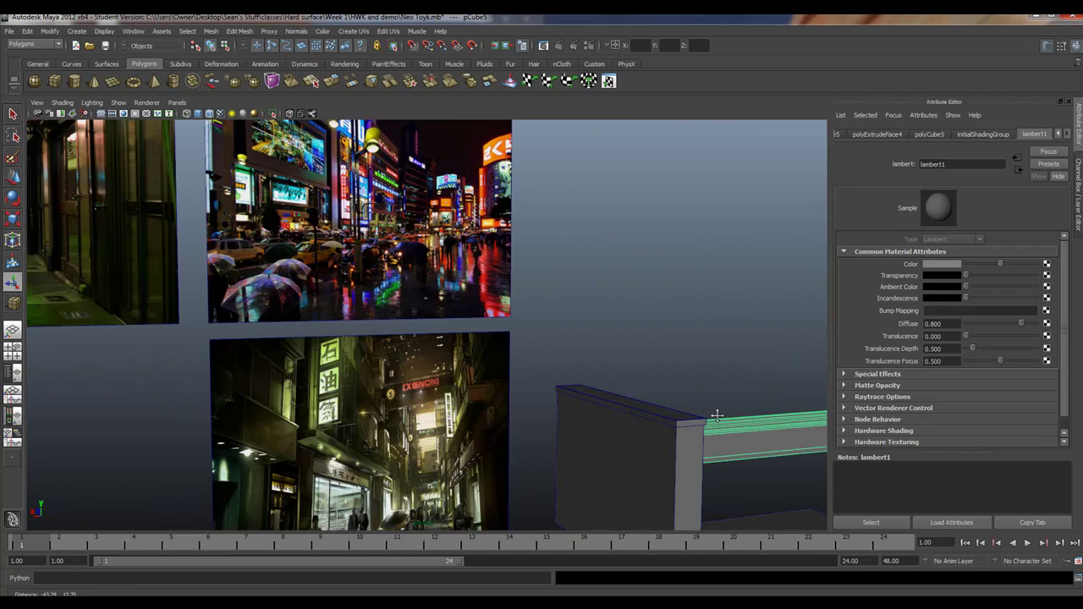
{"action": "right_click_drag", "start_coordinate": [426, 428], "coordinate": [511, 294], "text": "alt"}
{"action": "right_click_drag", "start_coordinate": [435, 384], "coordinate": [443, 346], "text": "alt"}
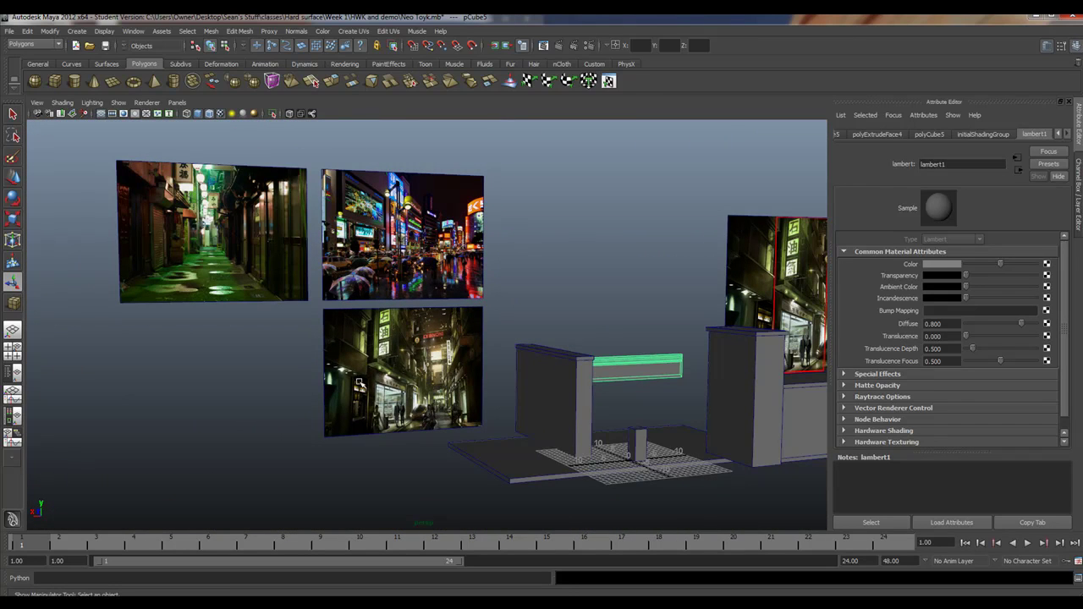
{"action": "scroll", "coordinate": [381, 381], "scroll_direction": "up", "scroll_amount": 10}
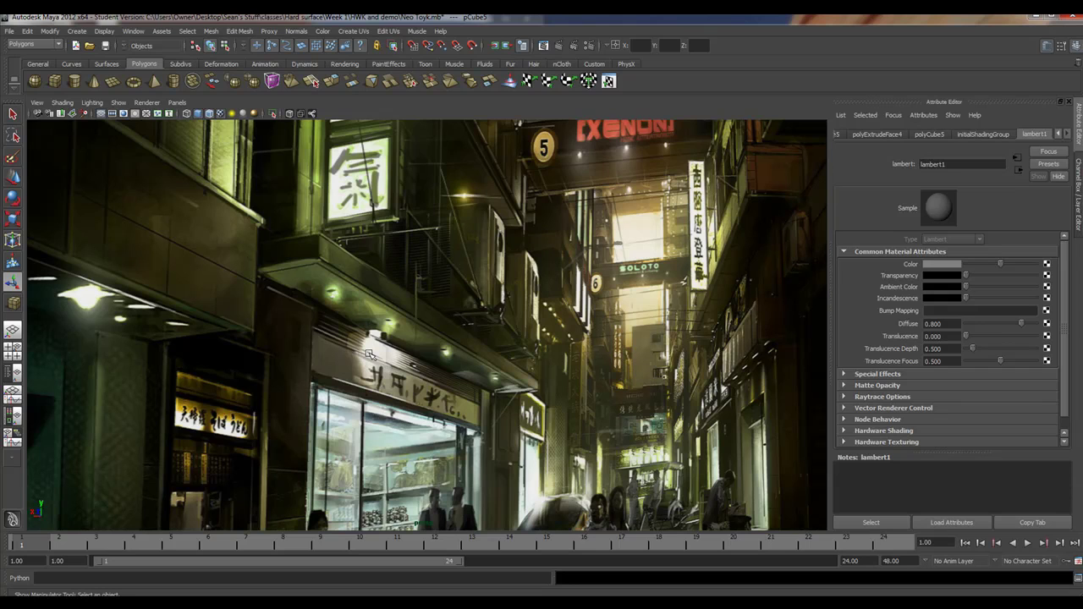
{"action": "right_click_drag", "start_coordinate": [639, 417], "coordinate": [339, 326], "text": "alt"}
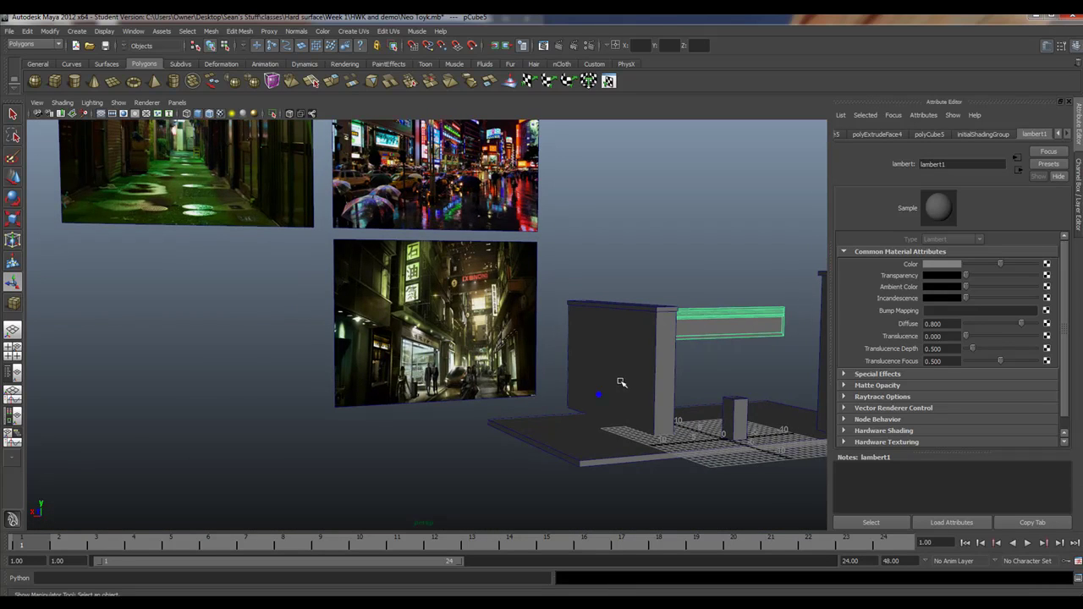
{"action": "middle_click_drag", "start_coordinate": [622, 383], "coordinate": [318, 387], "text": "alt"}
{"action": "right_click_drag", "start_coordinate": [319, 387], "coordinate": [694, 506], "text": "alt"}
{"action": "left_click_drag", "start_coordinate": [694, 505], "coordinate": [684, 476], "text": "alt"}
{"action": "right_click_drag", "start_coordinate": [684, 476], "coordinate": [547, 441], "text": "alt"}
{"action": "left_click_drag", "start_coordinate": [547, 440], "coordinate": [685, 443], "text": "alt"}
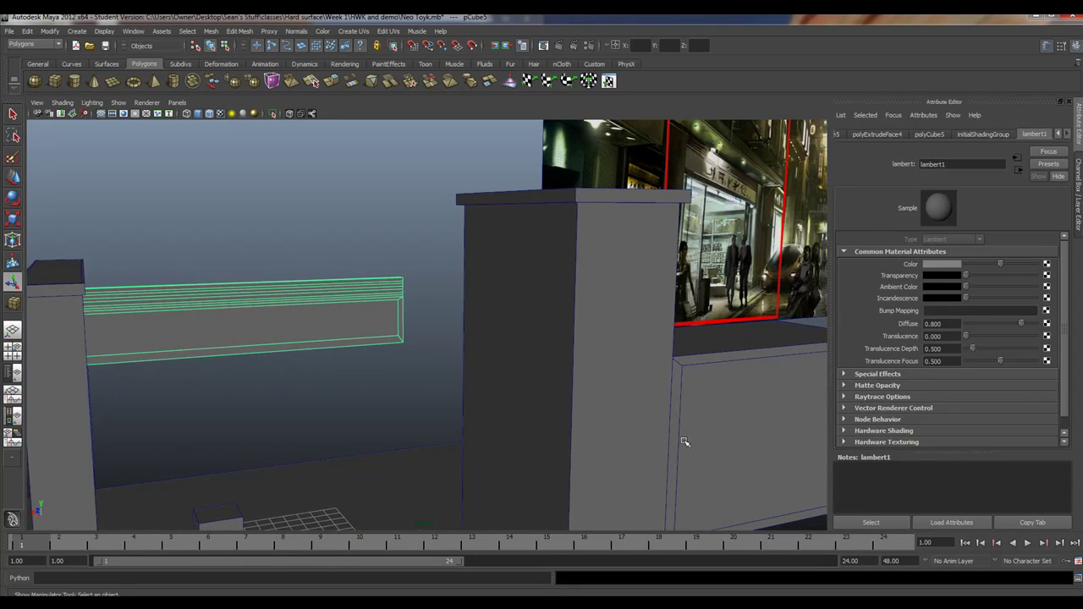
{"action": "left_click_drag", "start_coordinate": [789, 280], "coordinate": [575, 358], "text": "alt"}
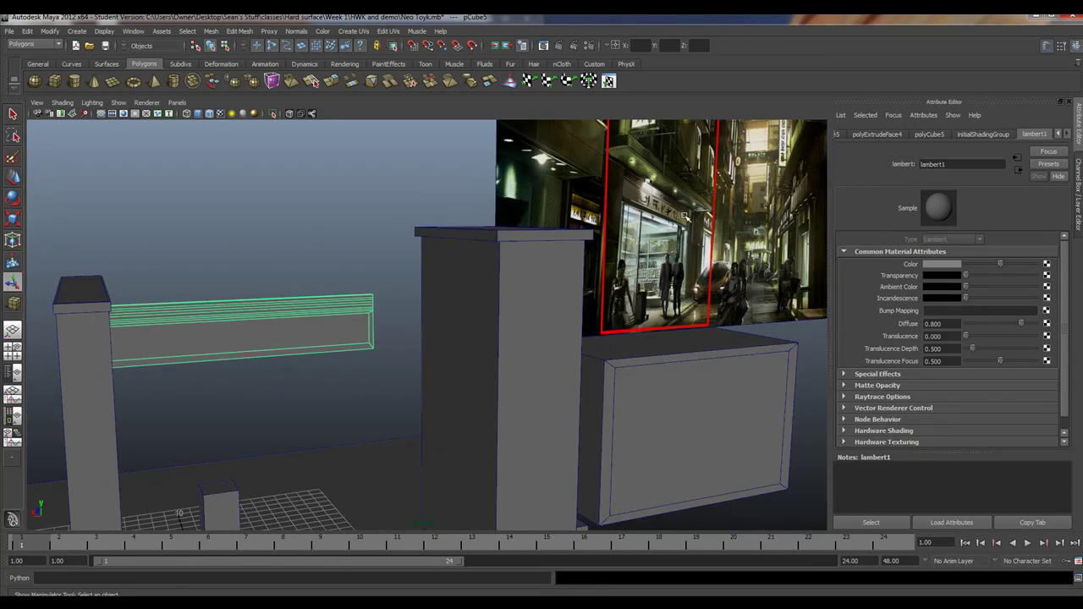
- Compare the street reference's storefront with the blocked-out pieces, and examine the horizontal beam's stepped trim up close
{"action": "left_click_drag", "start_coordinate": [685, 217], "coordinate": [565, 343], "text": "alt"}
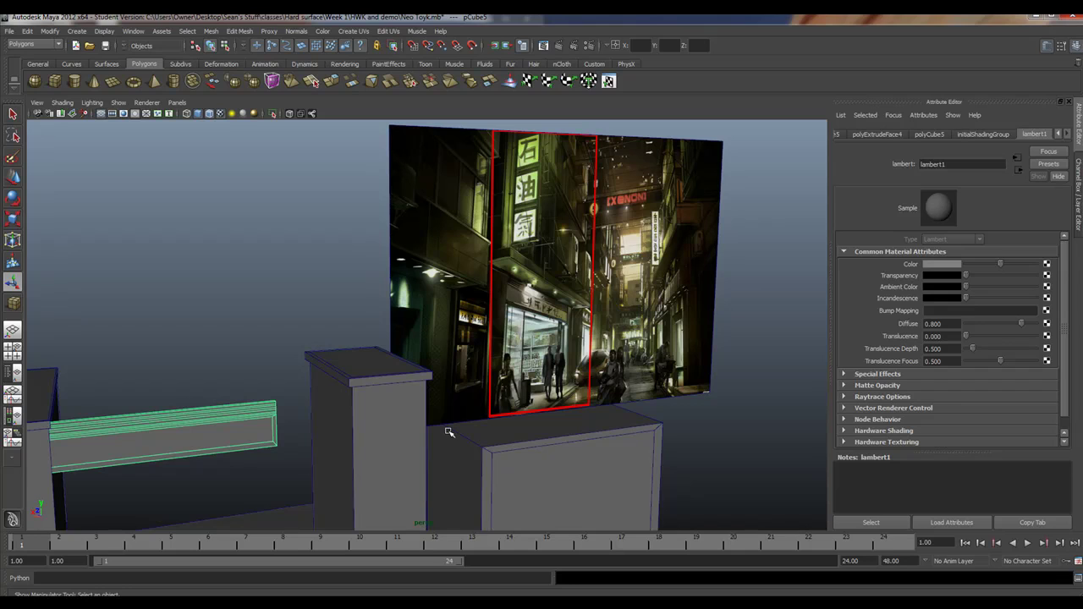
{"action": "right_click_drag", "start_coordinate": [335, 418], "coordinate": [286, 440], "text": "alt"}
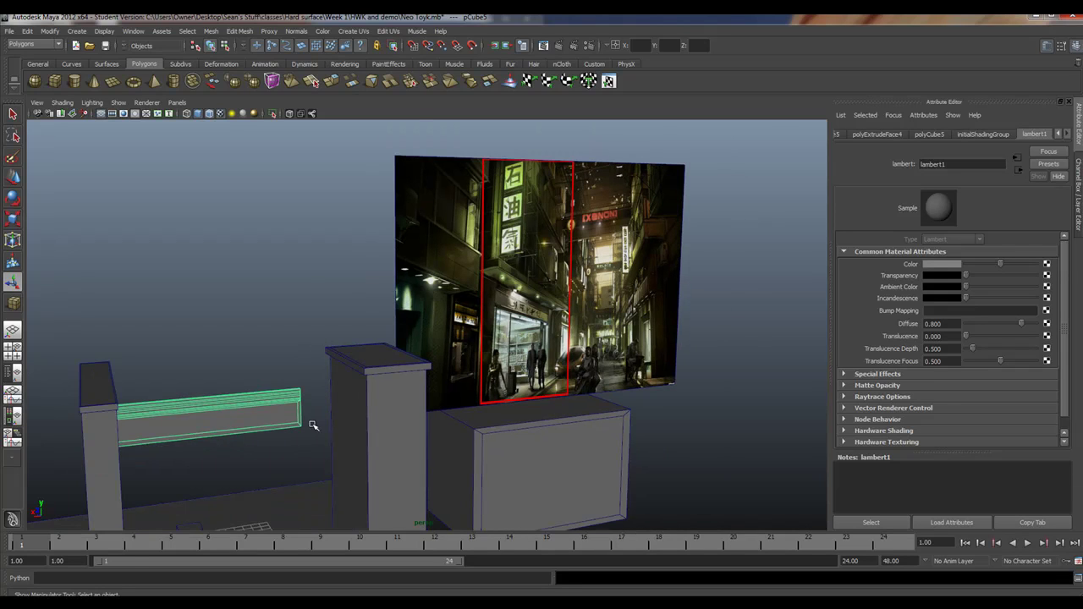
{"action": "middle_click_drag", "start_coordinate": [314, 426], "coordinate": [481, 360], "text": "alt"}
{"action": "right_click_drag", "start_coordinate": [369, 364], "coordinate": [532, 401], "text": "alt"}
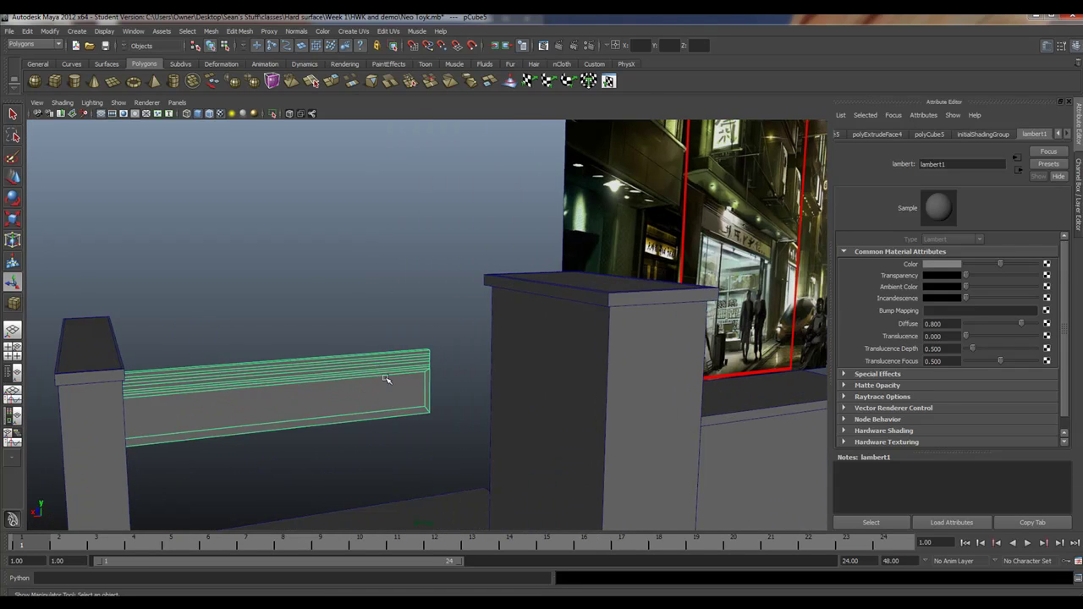
{"action": "right_click_drag", "start_coordinate": [314, 399], "coordinate": [671, 471], "text": "alt"}
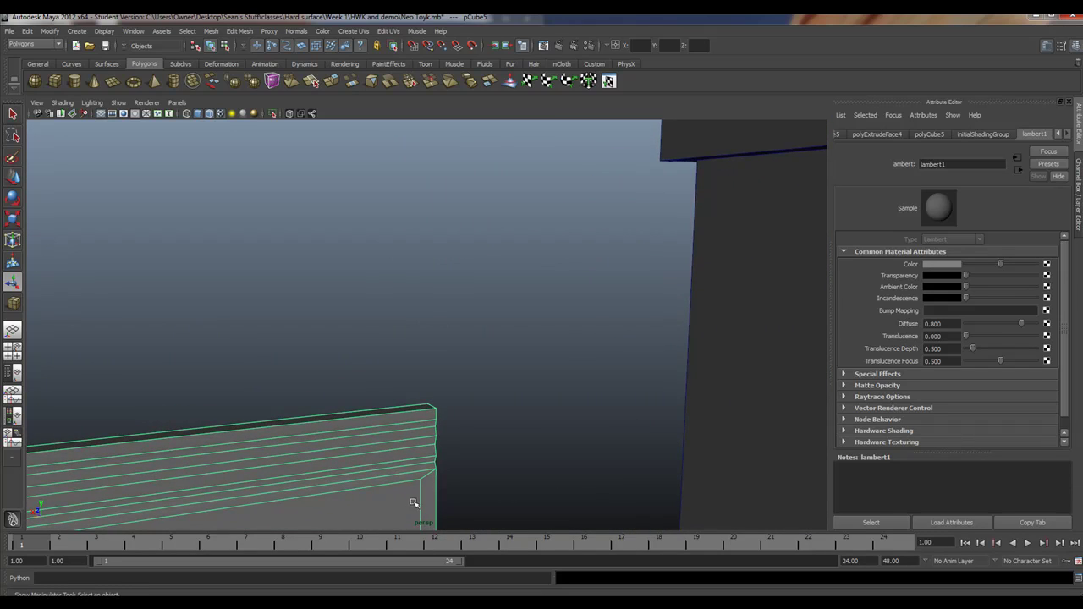
{"action": "mouse_move", "coordinate": [414, 503]}
{"action": "left_mouse_down", "text": "alt"}
{"action": "mouse_move", "coordinate": [459, 409]}
{"action": "mouse_move", "coordinate": [426, 430]}
{"action": "left_mouse_up", "text": "alt"}
{"action": "middle_click_drag", "start_coordinate": [426, 429], "coordinate": [602, 295], "text": "alt"}
{"action": "right_click_drag", "start_coordinate": [604, 306], "coordinate": [624, 306]}
{"action": "left_click", "coordinate": [512, 319]}
{"action": "right_click_drag", "start_coordinate": [533, 274], "coordinate": [586, 247]}
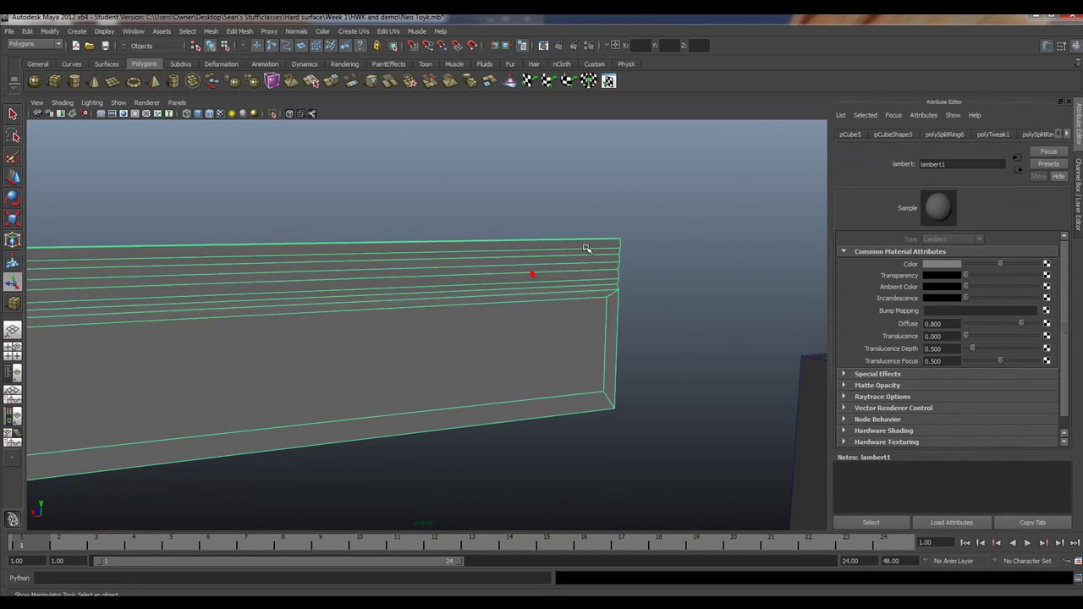
{"action": "left_click_drag", "start_coordinate": [523, 299], "coordinate": [529, 317], "text": "alt"}
{"action": "right_click_drag", "start_coordinate": [530, 317], "coordinate": [654, 317], "text": "alt"}
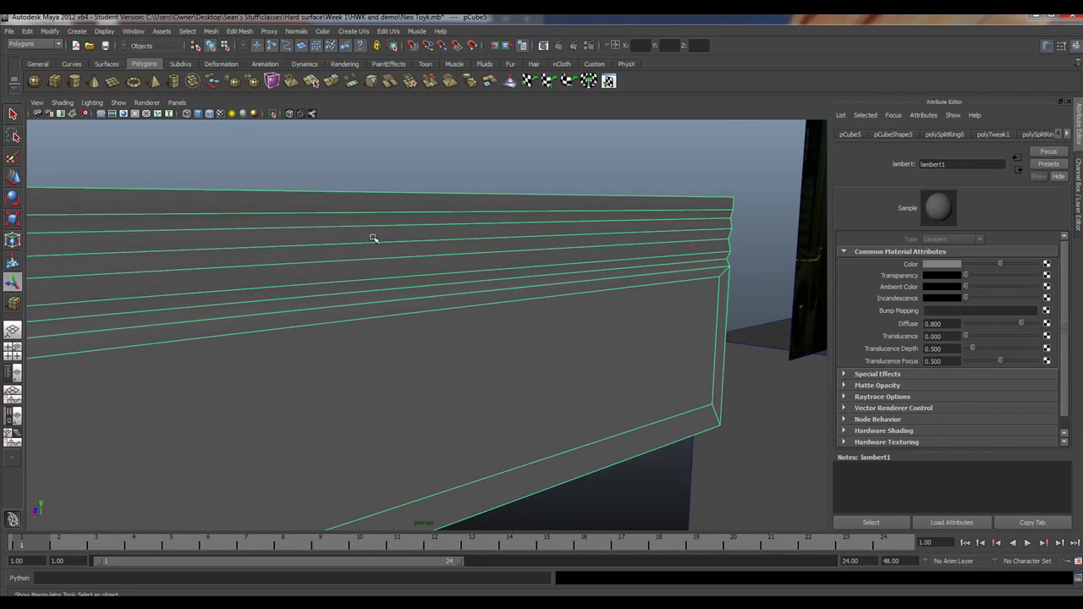
{"action": "right_click_drag", "start_coordinate": [558, 290], "coordinate": [457, 290], "text": "alt"}
{"action": "left_click_drag", "start_coordinate": [457, 290], "coordinate": [426, 285], "text": "alt"}
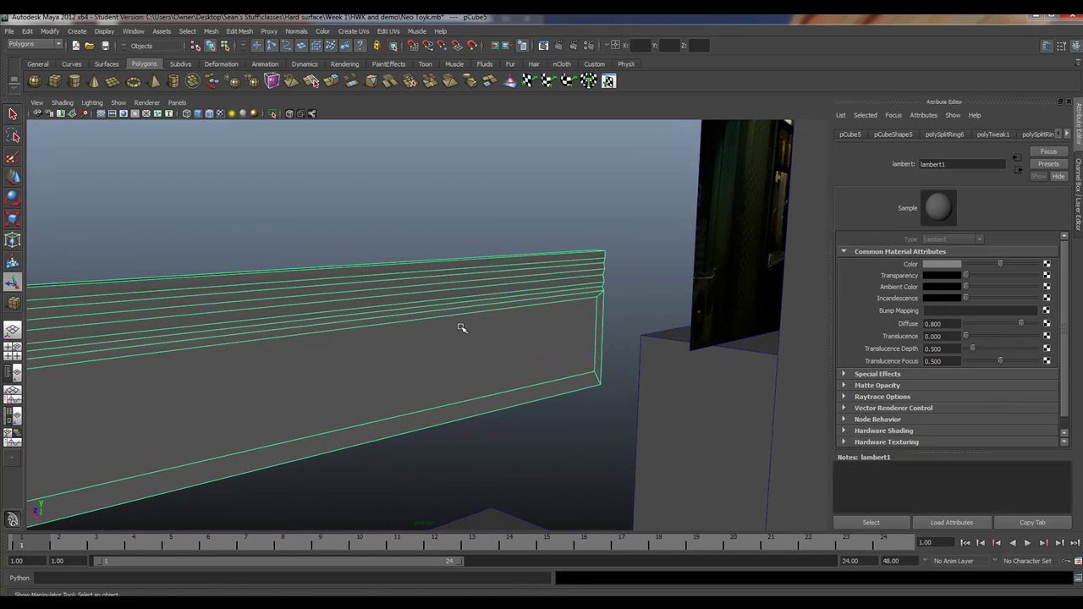
- Select a trim face together with neighbouring trim edges on the horizontal beam using multi-component selection
{"action": "right_click_drag", "start_coordinate": [461, 329], "coordinate": [495, 342]}
{"action": "left_click", "coordinate": [417, 360]}
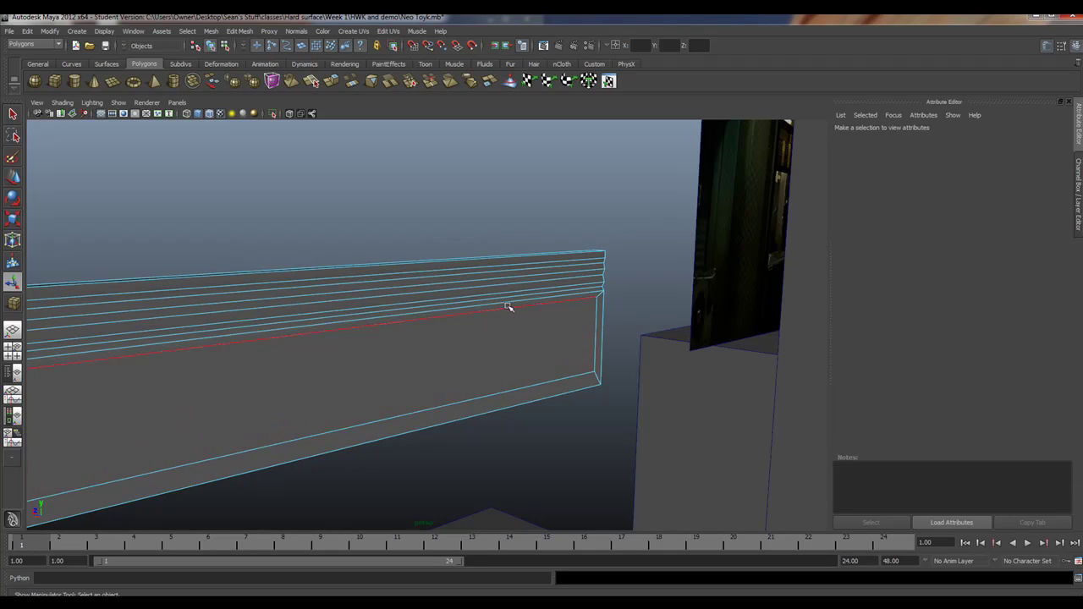
{"action": "left_click_drag", "start_coordinate": [278, 230], "coordinate": [470, 446]}
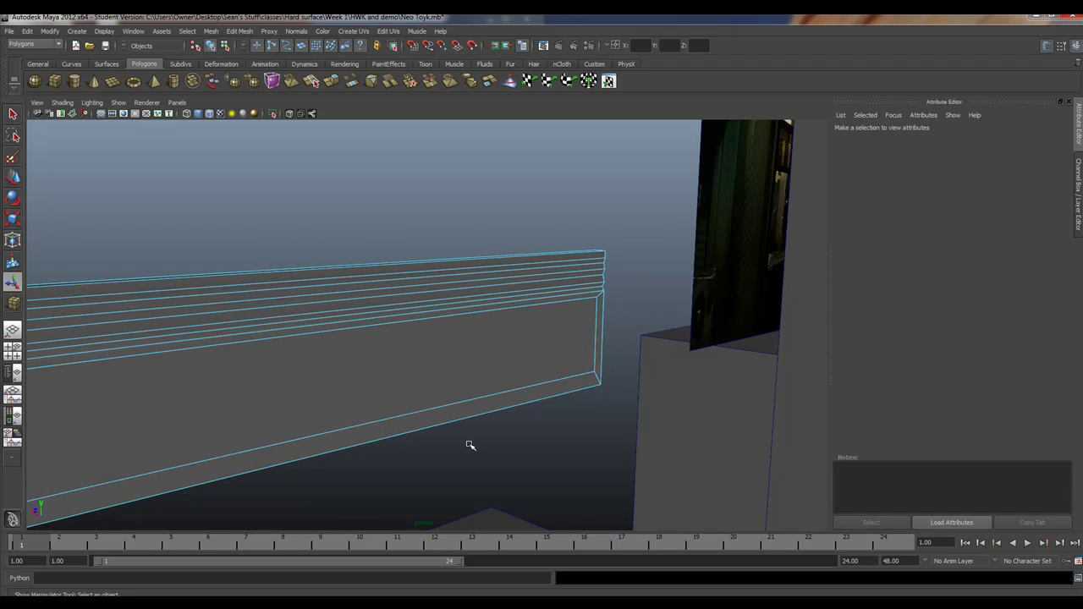
{"action": "left_click", "coordinate": [529, 258]}
{"action": "left_click", "coordinate": [447, 301]}
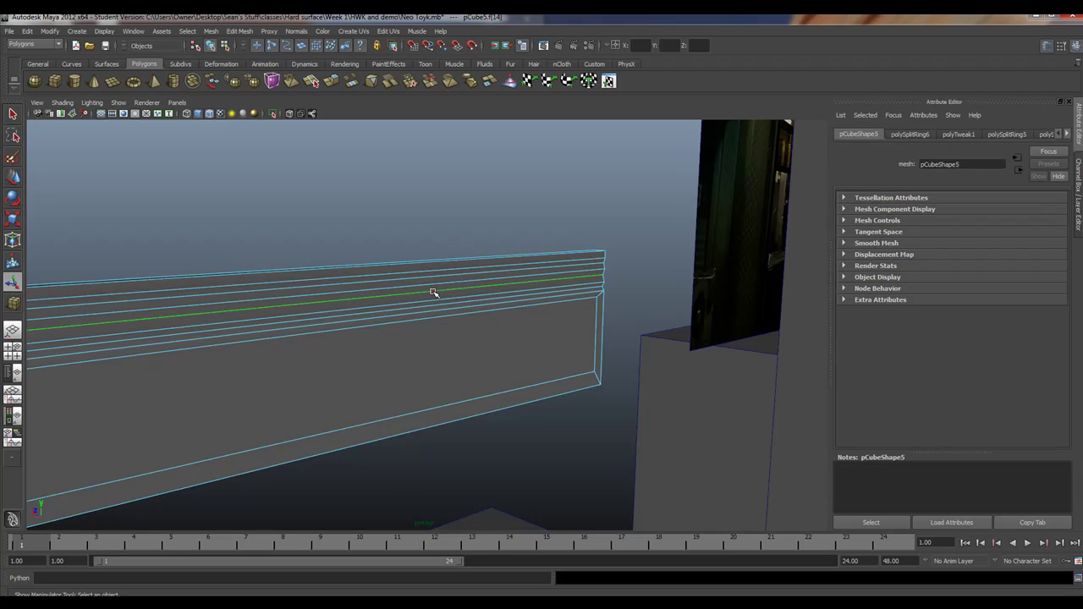
{"action": "left_click", "coordinate": [544, 271], "text": "shift"}
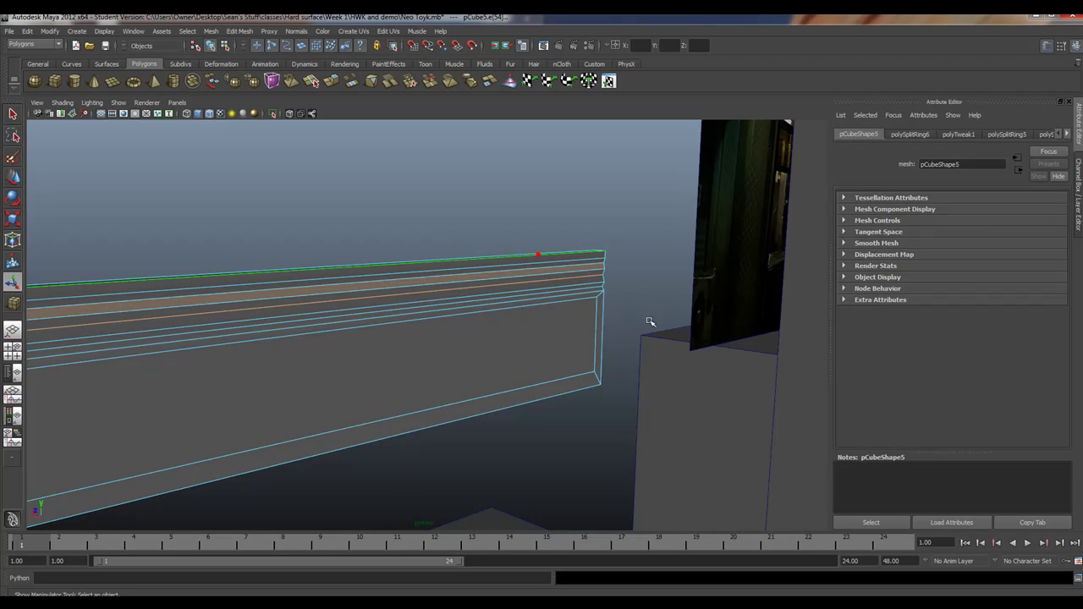
- Try moving the mixed face and edge selection on the beam's trim upward and outward, and undo the move
{"action": "left_click", "coordinate": [13, 176]}
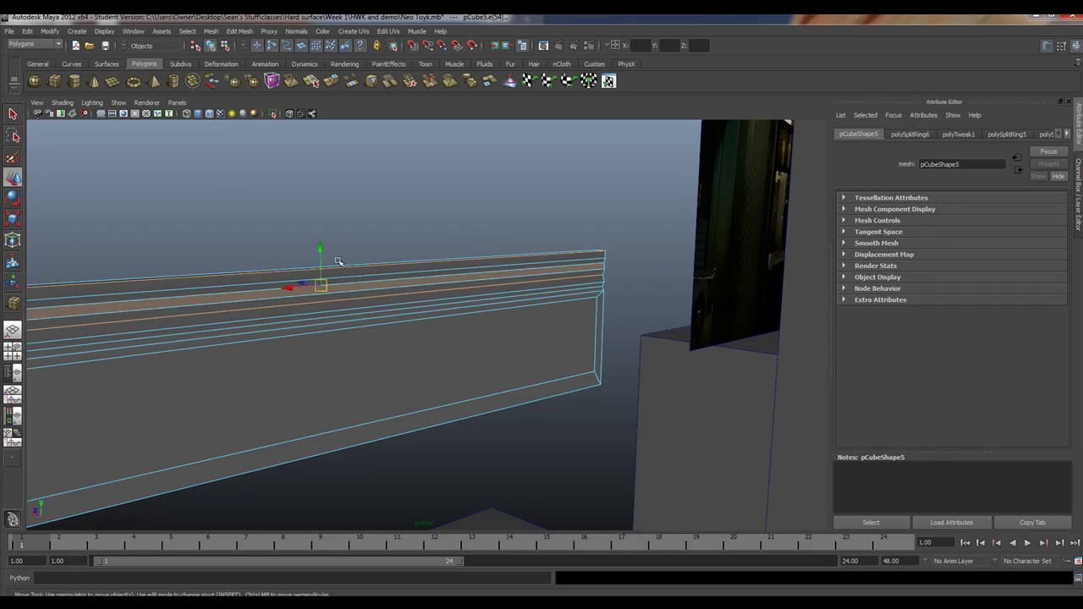
{"action": "left_click_drag", "start_coordinate": [322, 287], "coordinate": [370, 262]}
{"action": "key", "text": "ctrl+z"}
{"action": "key", "text": "ctrl+z"}
{"action": "key", "text": "ctrl+z"}
{"action": "key", "text": "ctrl+z"}
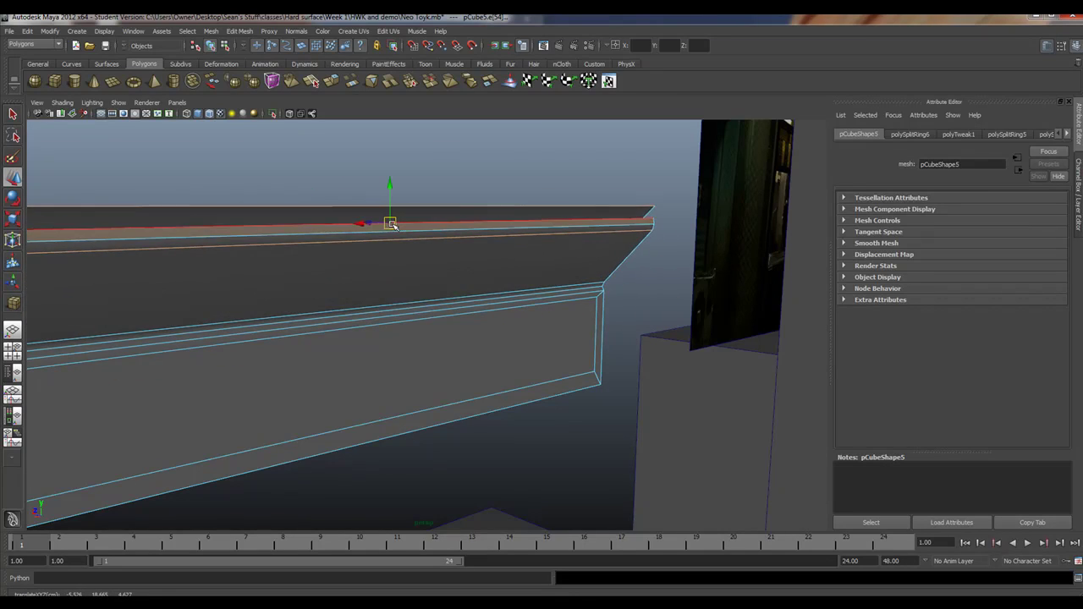
- Review the selection-conversion, component and face-editing options for the beam's trim selection, and return the beam to object mode
{"action": "right_click_drag", "start_coordinate": [458, 255], "coordinate": [508, 254]}
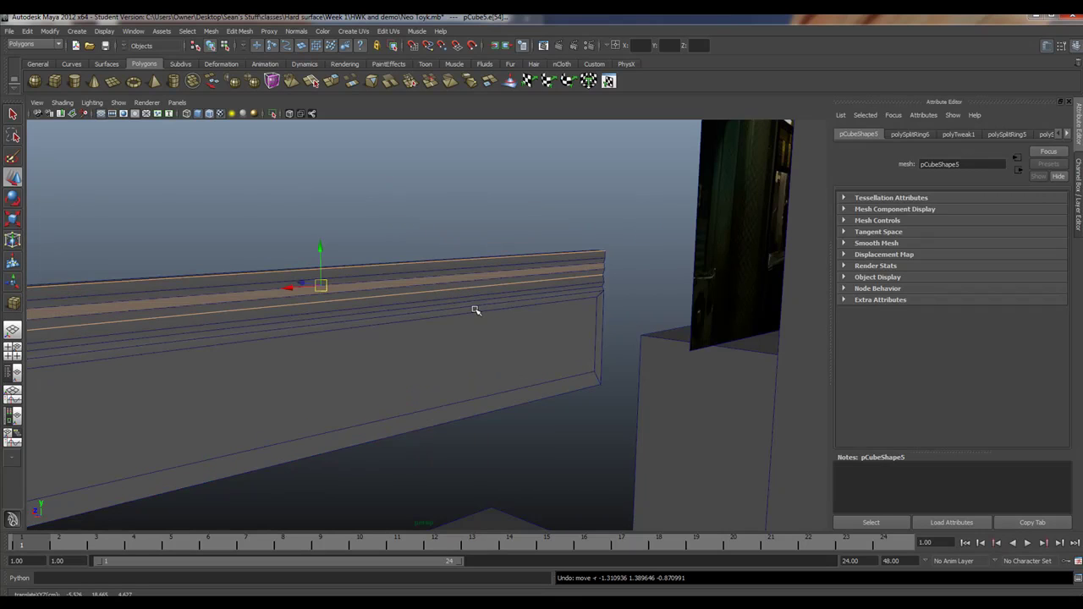
{"action": "right_click", "coordinate": [423, 292], "text": "ctrl"}
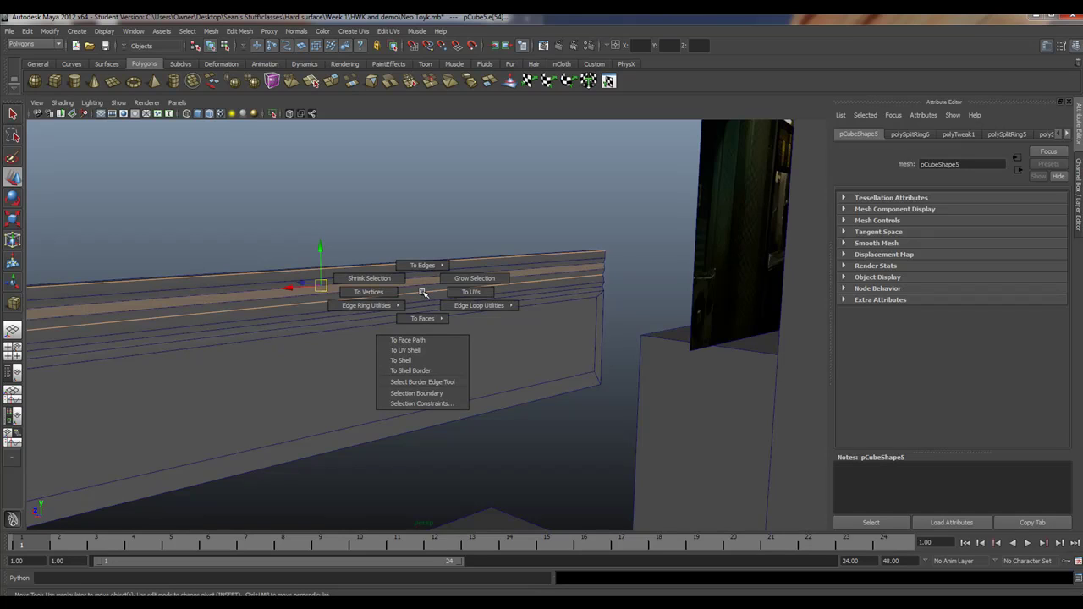
{"action": "right_click_drag", "start_coordinate": [423, 292], "coordinate": [375, 308]}
{"action": "right_click", "coordinate": [378, 284]}
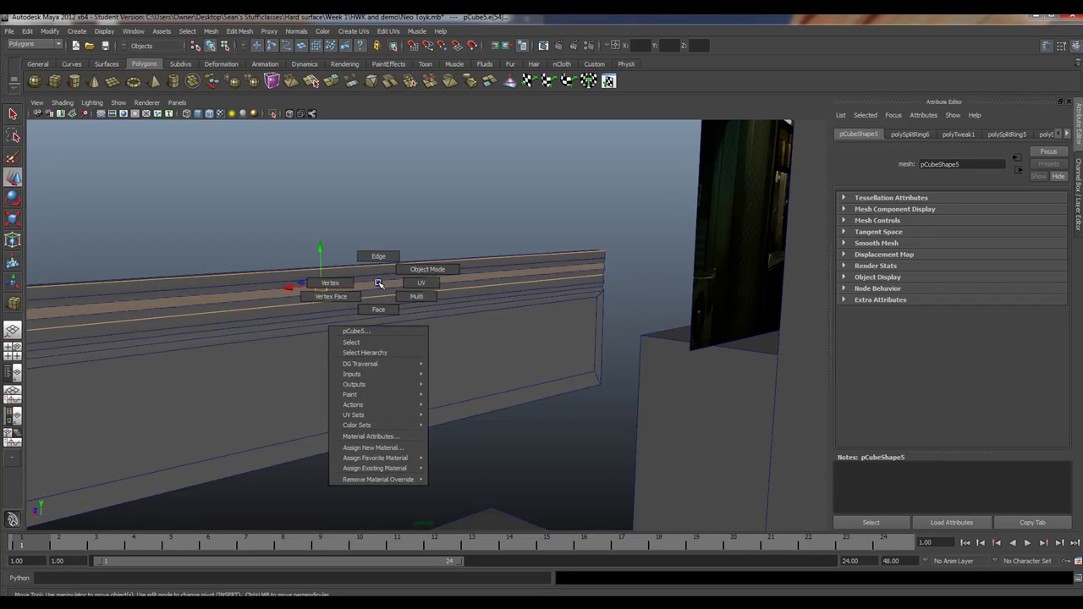
{"action": "mouse_move", "coordinate": [380, 285]}
{"action": "right_mouse_down"}
{"action": "mouse_move", "coordinate": [418, 296]}
{"action": "mouse_move", "coordinate": [381, 284]}
{"action": "right_mouse_up"}
{"action": "right_click", "coordinate": [381, 284], "text": "shift"}
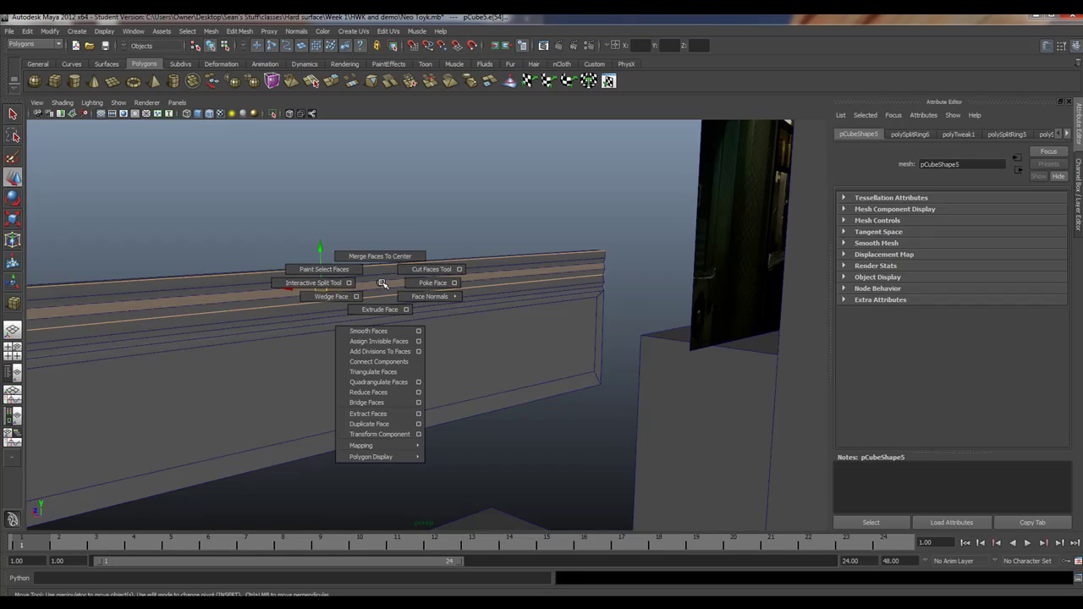
{"action": "left_click", "coordinate": [548, 258]}
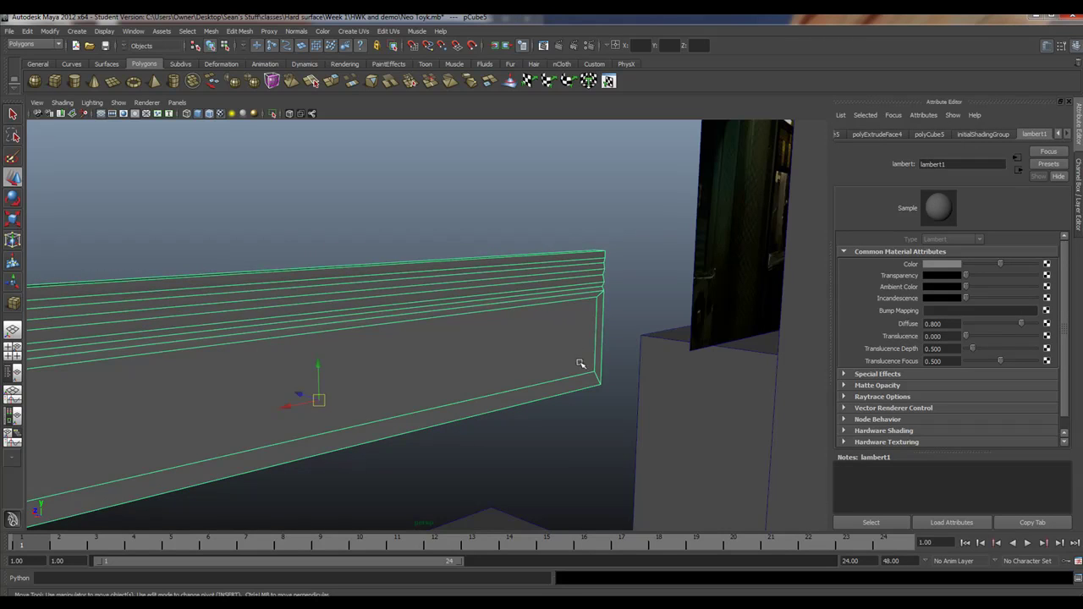
- Look over the whole set of blocked-out pieces beside the street reference, including the tall block and the framed box
{"action": "right_click_drag", "start_coordinate": [581, 364], "coordinate": [381, 301], "text": "alt"}
{"action": "middle_click_drag", "start_coordinate": [652, 375], "coordinate": [463, 368], "text": "alt"}
{"action": "right_click_drag", "start_coordinate": [463, 367], "coordinate": [433, 370], "text": "alt"}
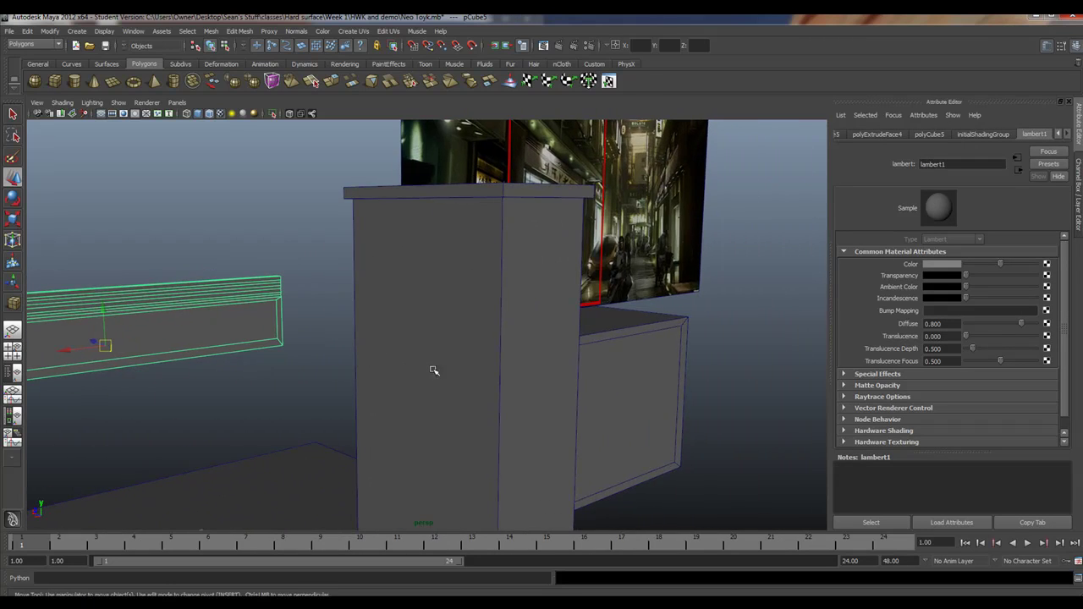
{"action": "left_click_drag", "start_coordinate": [432, 370], "coordinate": [506, 380], "text": "alt"}
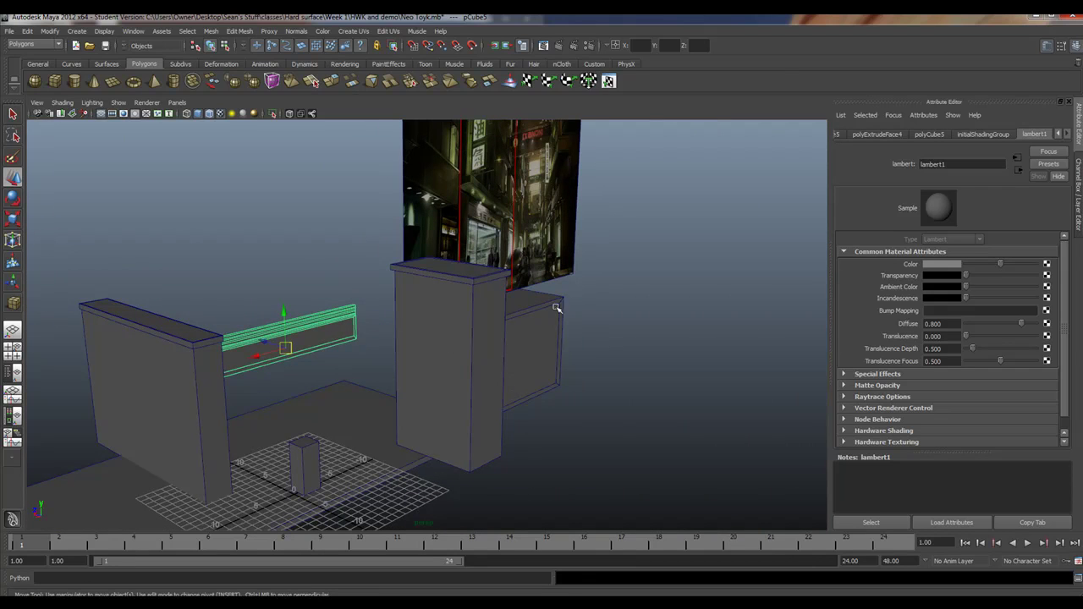
{"action": "left_click_drag", "start_coordinate": [556, 308], "coordinate": [508, 353], "text": "alt"}
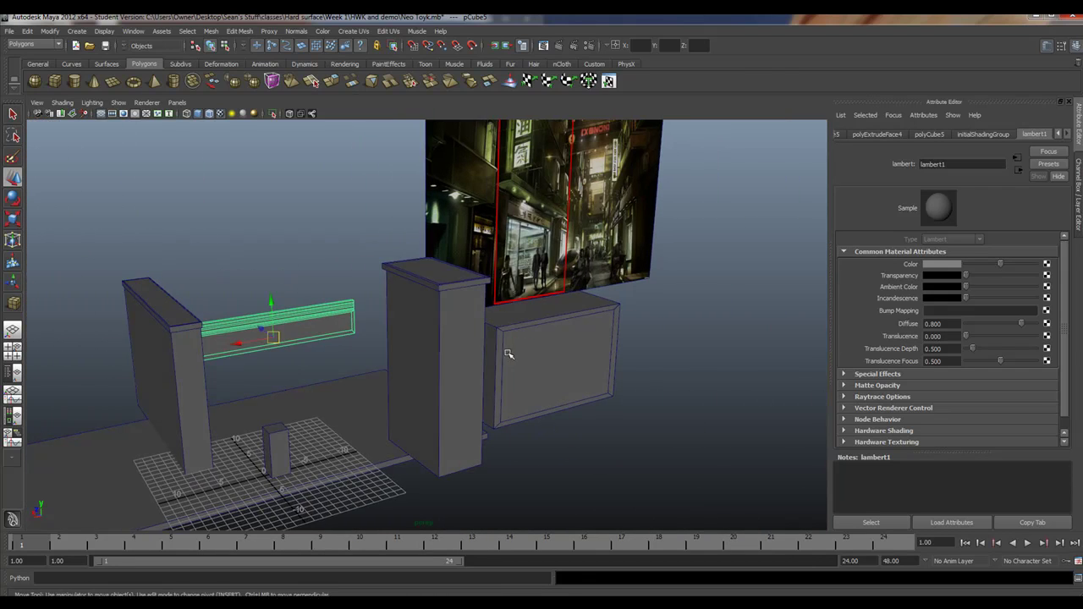
{"action": "right_click_drag", "start_coordinate": [549, 378], "coordinate": [311, 380], "text": "alt"}
{"action": "middle_click_drag", "start_coordinate": [602, 386], "coordinate": [320, 370], "text": "alt"}
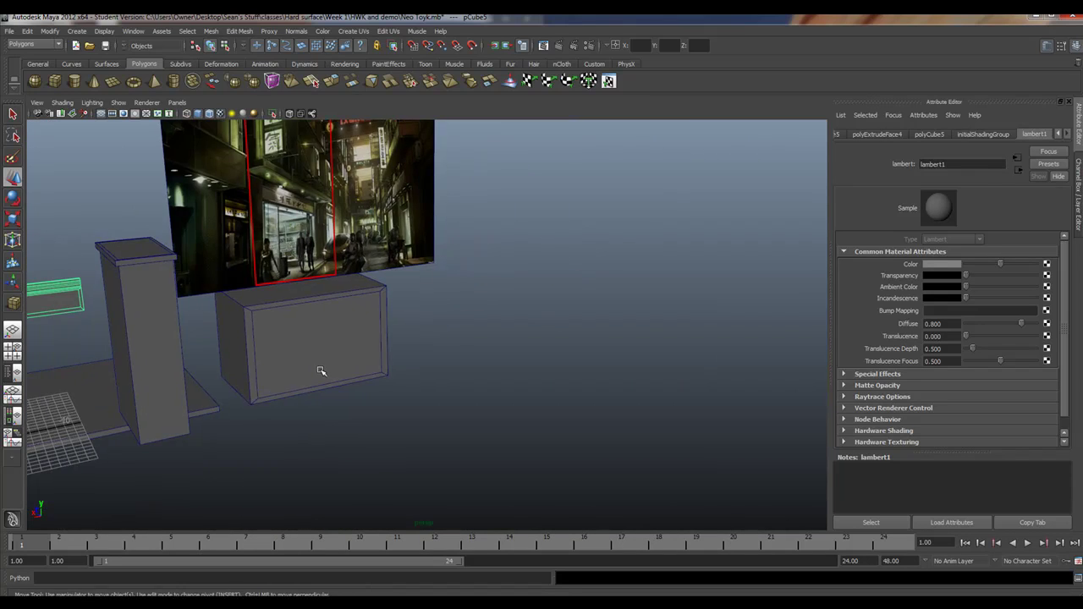
{"action": "right_click_drag", "start_coordinate": [322, 371], "coordinate": [403, 399], "text": "alt"}
{"action": "left_click_drag", "start_coordinate": [403, 398], "coordinate": [291, 417], "text": "alt"}
- Move the tall capped block's pivot to its bottom corner, and snap that corner onto the floor slab's corner
{"action": "left_click", "coordinate": [191, 438]}
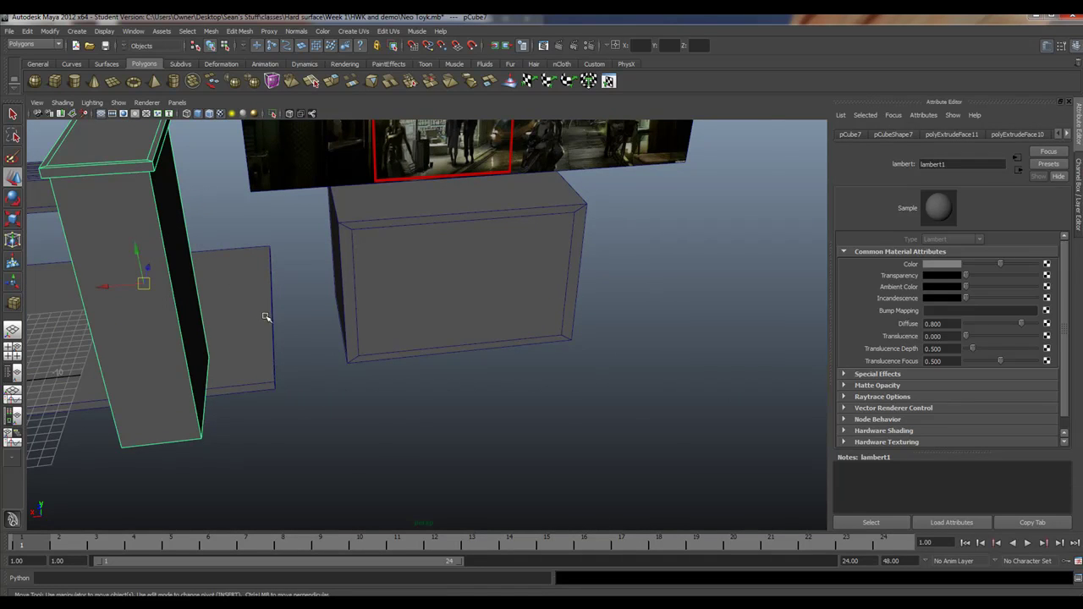
{"action": "right_click_drag", "start_coordinate": [265, 316], "coordinate": [416, 358], "text": "alt"}
{"action": "left_click_drag", "start_coordinate": [415, 358], "coordinate": [374, 344], "text": "alt"}
{"action": "right_click_drag", "start_coordinate": [375, 343], "coordinate": [527, 386], "text": "alt"}
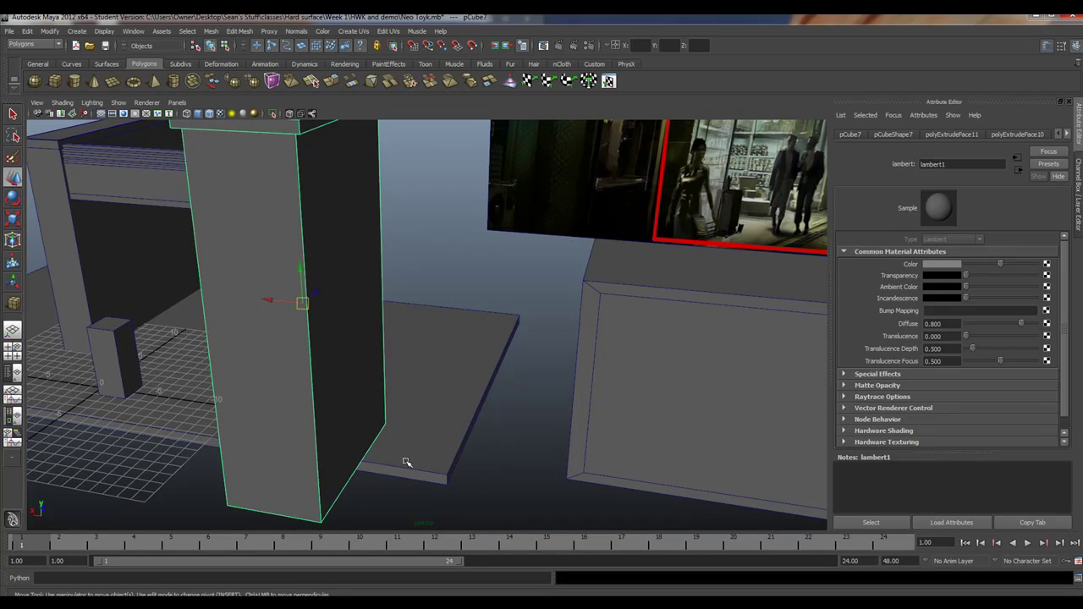
{"action": "key", "text": "Insert"}
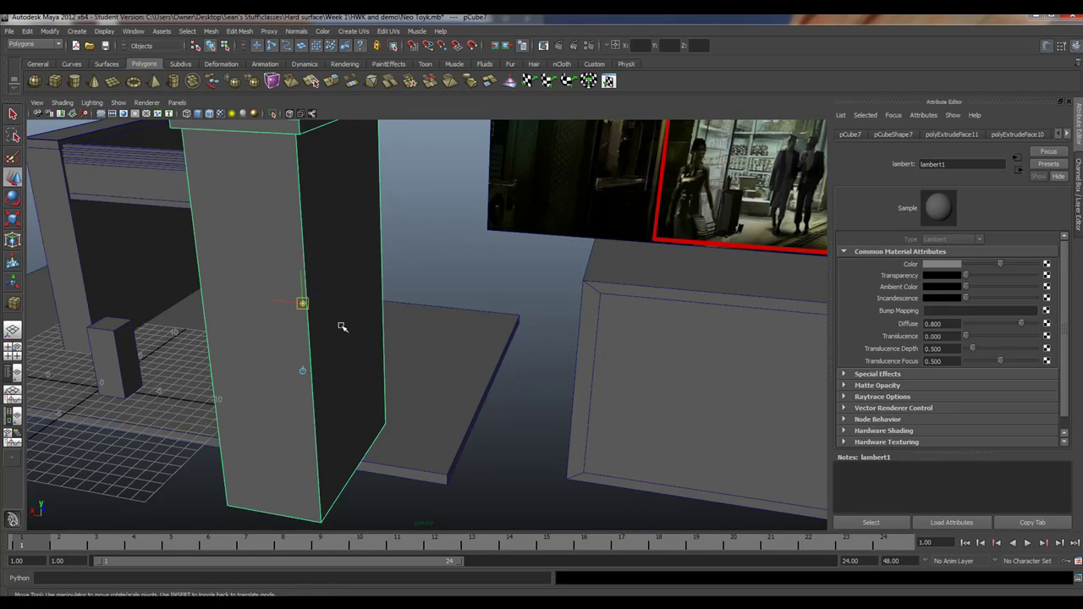
{"action": "left_click_drag", "start_coordinate": [303, 303], "coordinate": [318, 523]}
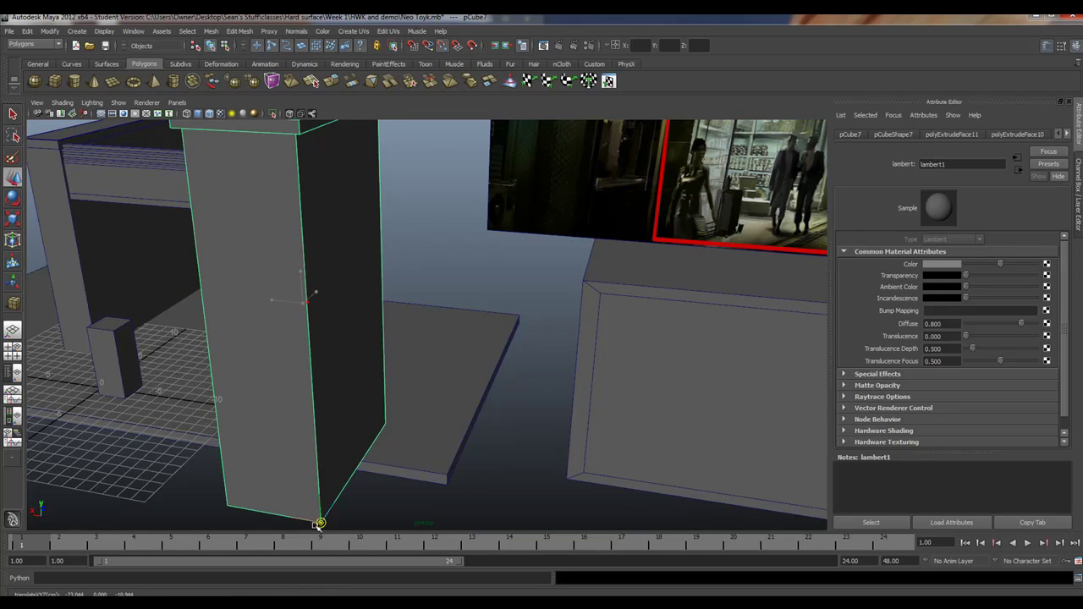
{"action": "key", "text": "Insert"}
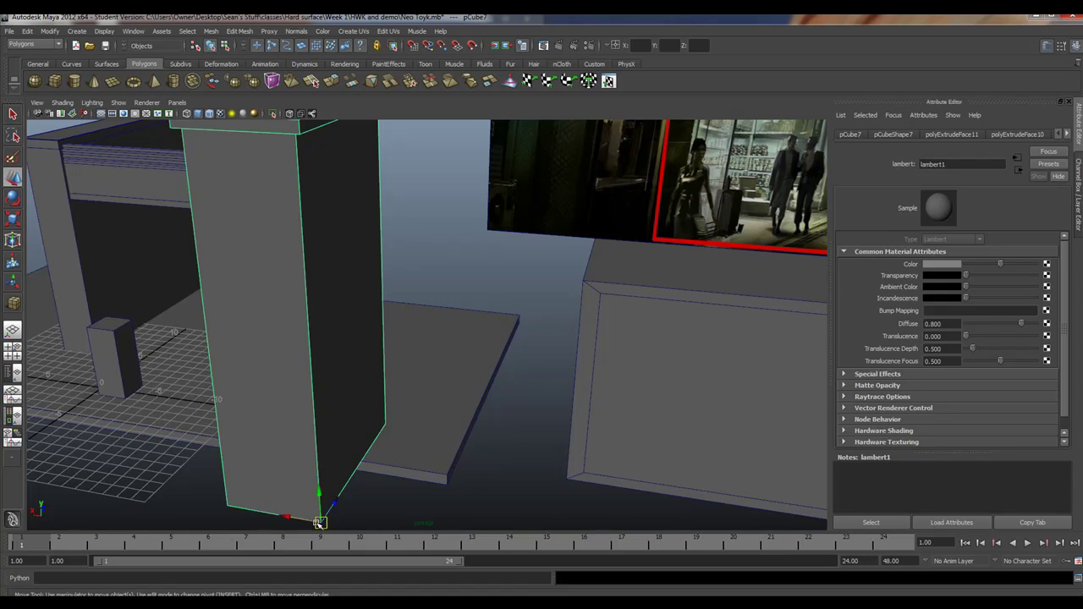
{"action": "left_click_drag", "start_coordinate": [320, 523], "coordinate": [449, 428]}
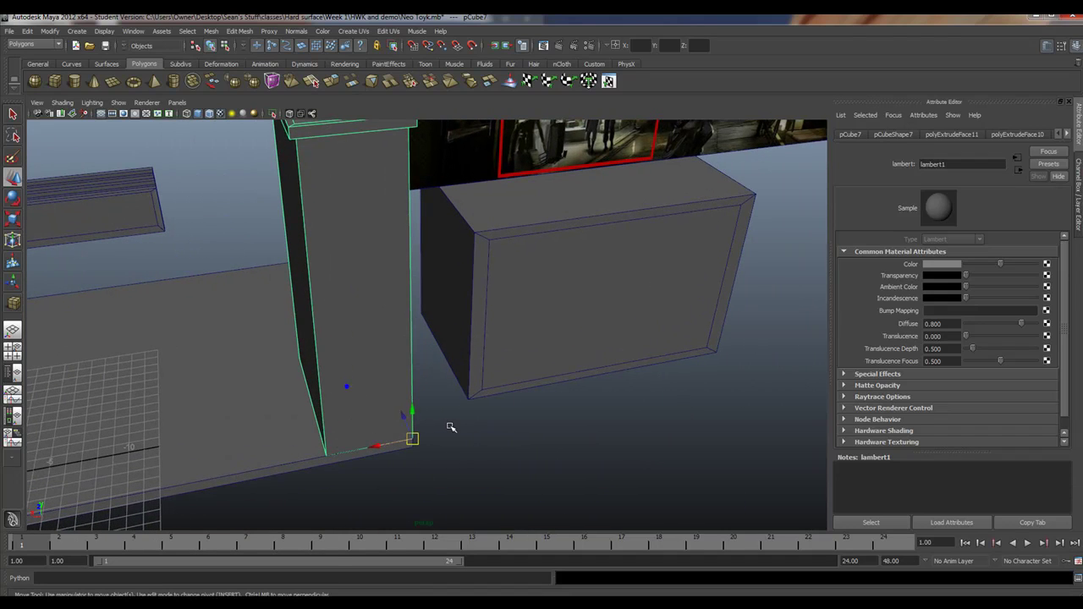
- Snap the tall block's pivot again to its bottom corner where it meets the floor slab's corner
{"action": "key", "text": "Insert"}
{"action": "key", "text": "v"}
{"action": "left_click", "coordinate": [412, 441]}
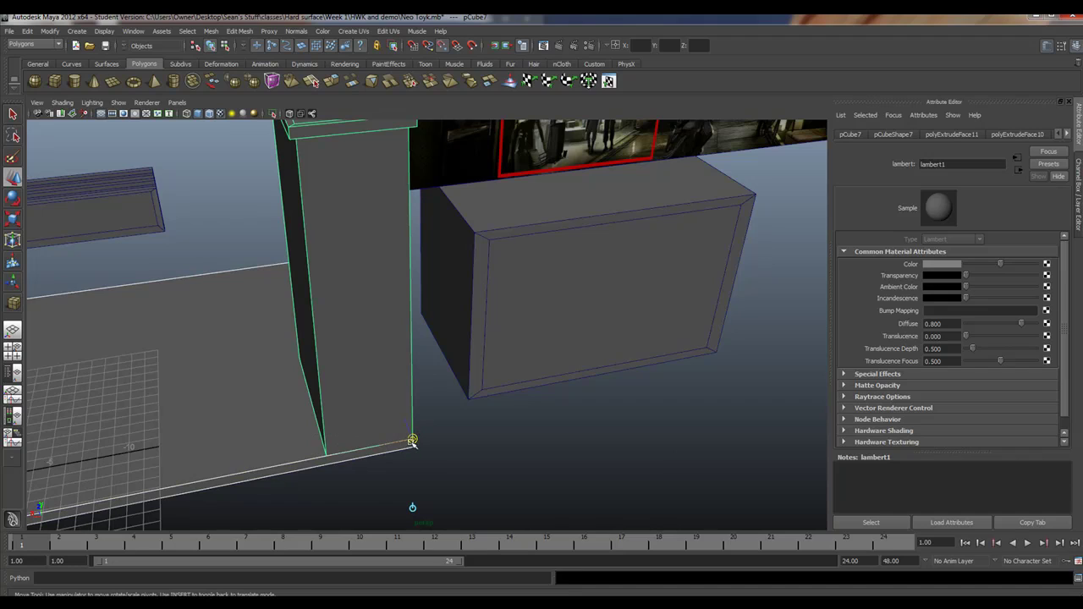
{"action": "key", "text": "ctrl+z"}
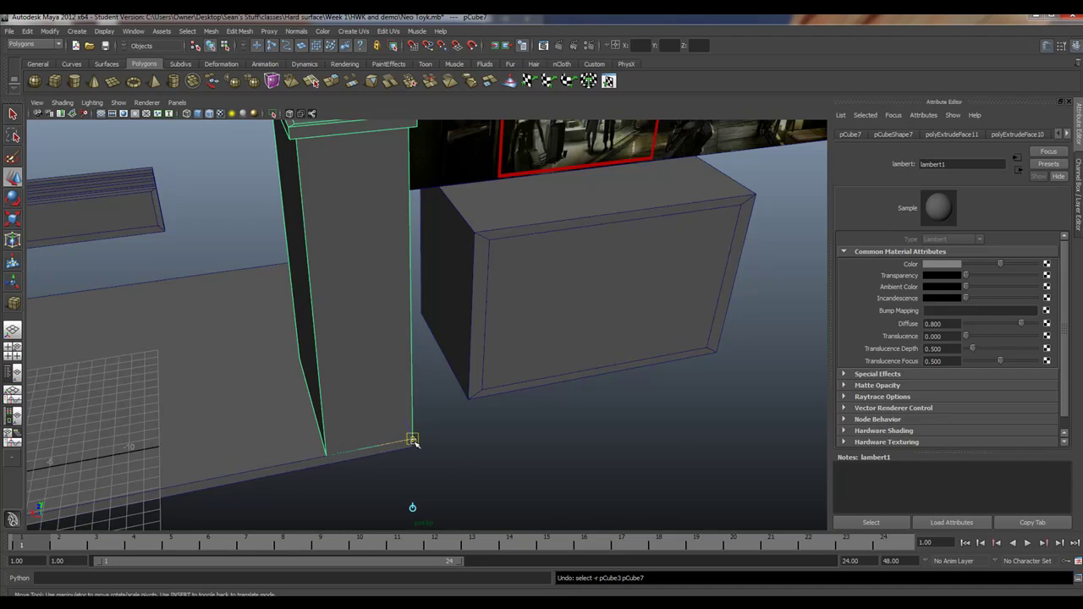
{"action": "left_click_drag", "start_coordinate": [412, 441], "coordinate": [410, 403]}
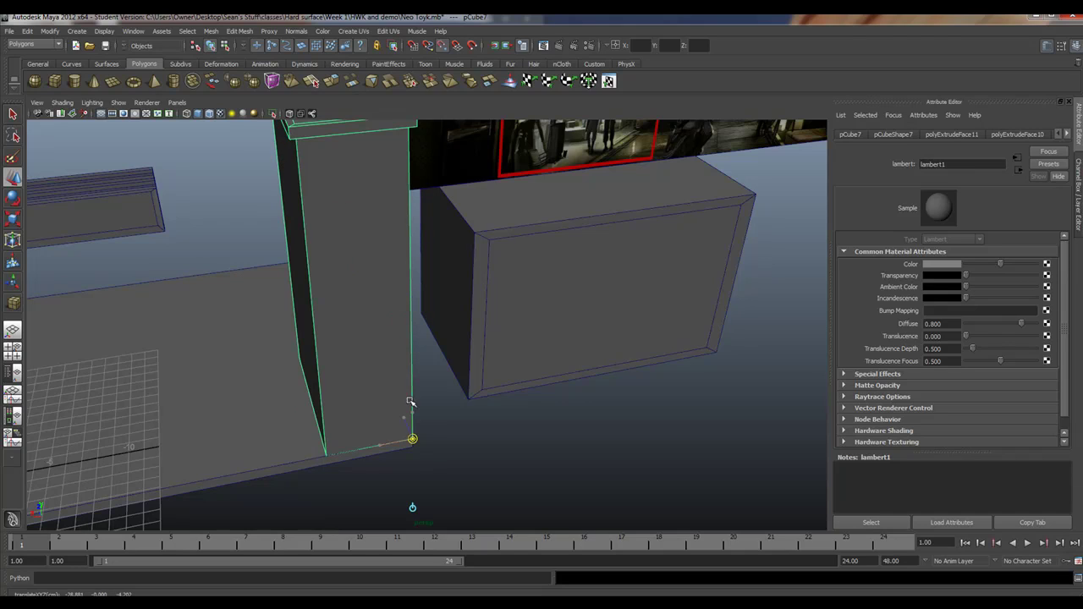
{"action": "key", "text": "Insert"}
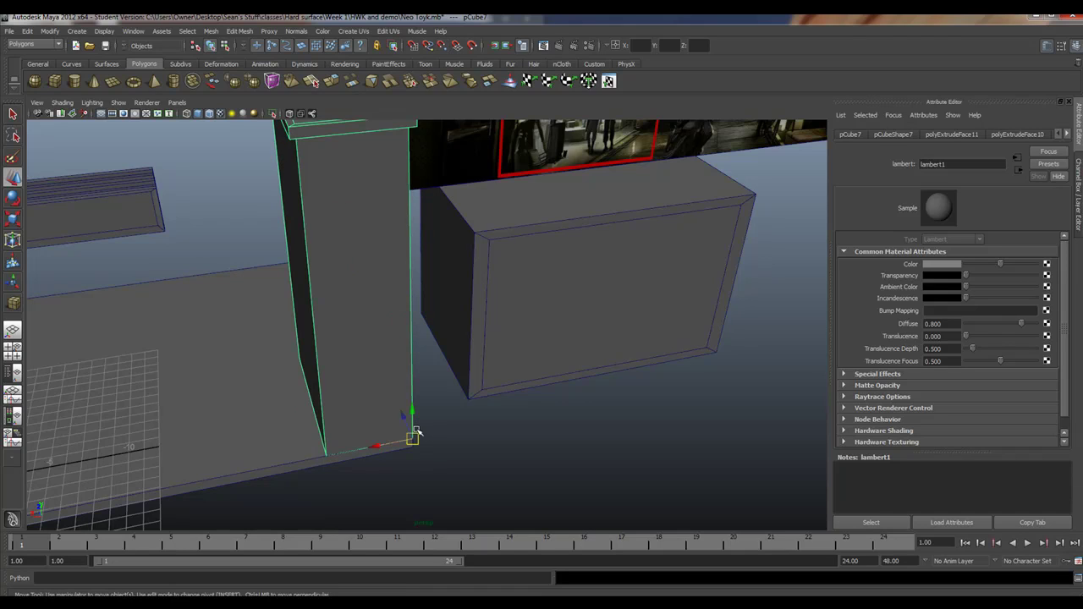
- Reposition the tall block away from the floor slab's corner using vertex snapping on its corner pivot
{"action": "key", "text": "v"}
{"action": "left_click_drag", "start_coordinate": [410, 437], "coordinate": [456, 405]}
{"action": "left_click_drag", "start_coordinate": [664, 394], "coordinate": [589, 398], "text": "alt"}
{"action": "left_click_drag", "start_coordinate": [321, 458], "coordinate": [385, 345]}
- Apply Extrude to the inset front face of the framed box
{"action": "right_click_drag", "start_coordinate": [384, 338], "coordinate": [580, 371], "text": "alt"}
{"action": "left_click", "coordinate": [659, 382]}
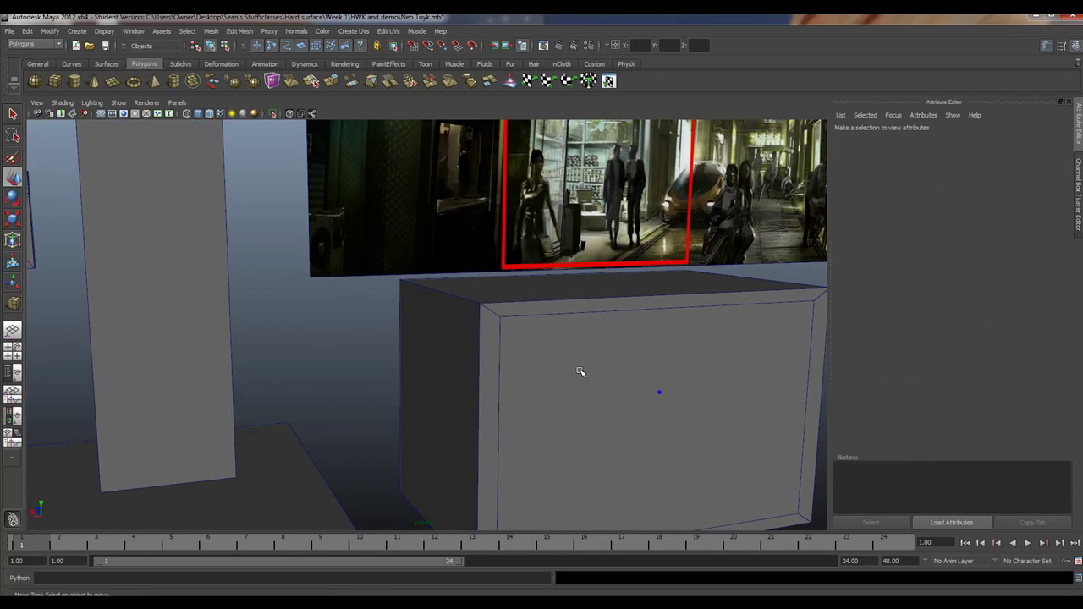
{"action": "left_click", "coordinate": [581, 372]}
{"action": "right_click_drag", "start_coordinate": [659, 366], "coordinate": [556, 353]}
{"action": "left_click", "coordinate": [662, 392]}
{"action": "left_click_drag", "start_coordinate": [557, 353], "coordinate": [580, 358], "text": "alt"}
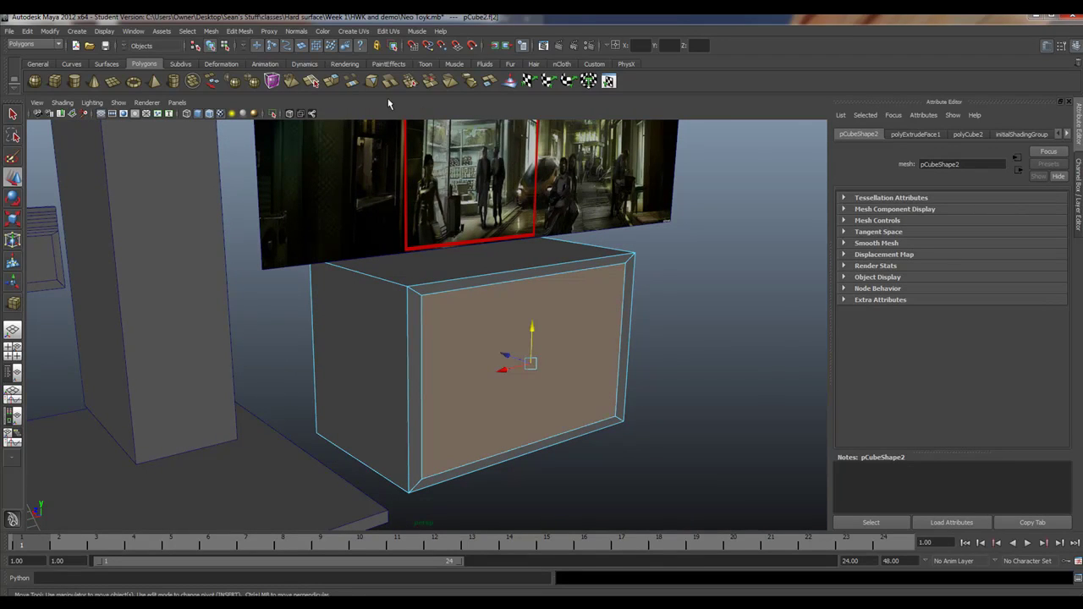
{"action": "left_click", "coordinate": [332, 81]}
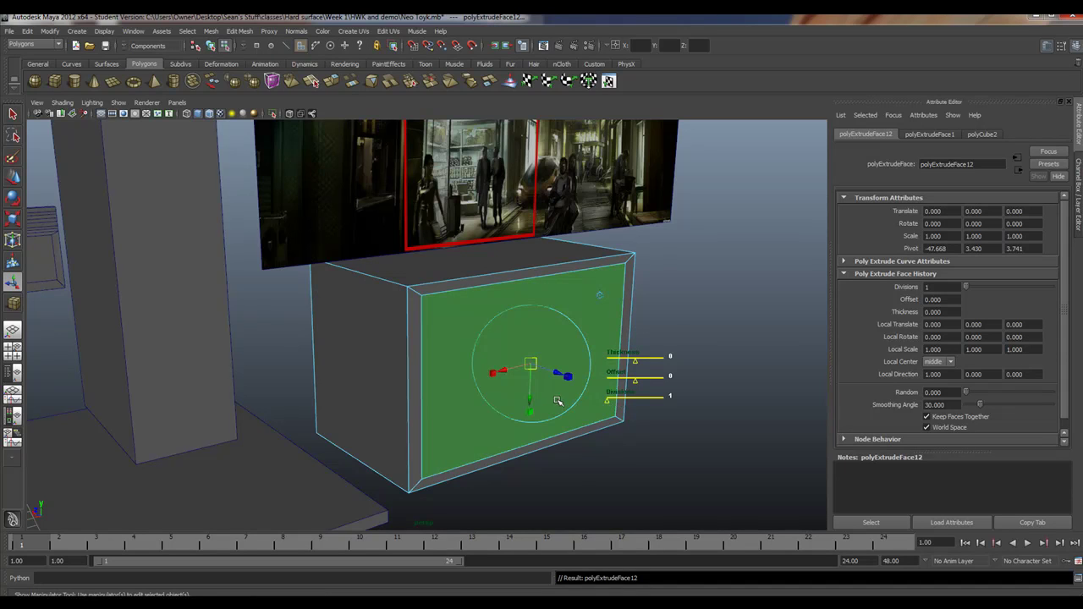
{"action": "right_click_drag", "start_coordinate": [566, 403], "coordinate": [679, 442], "text": "alt"}
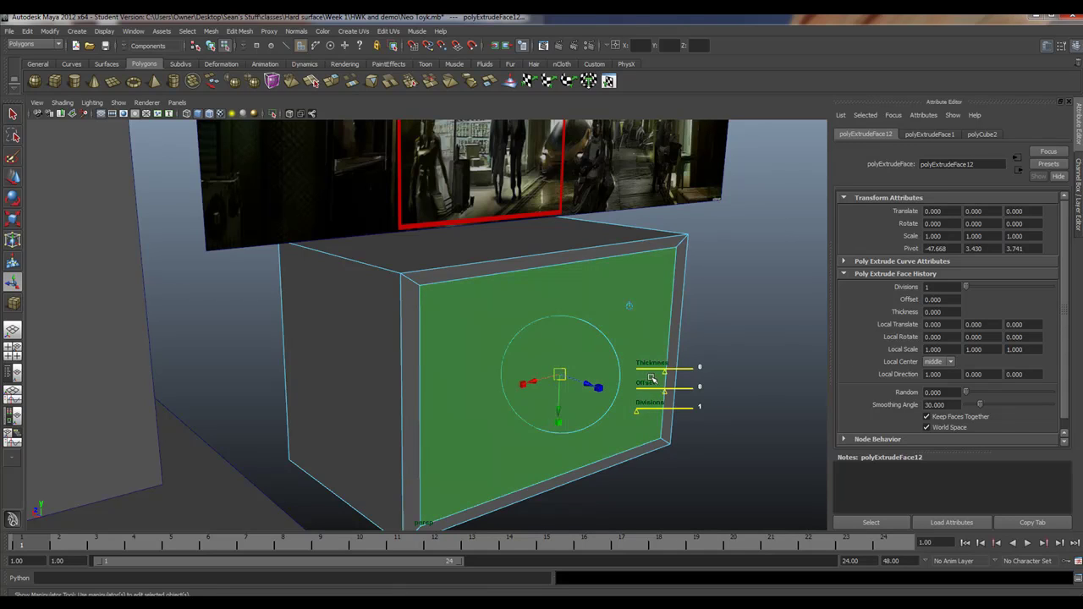
{"action": "left_click", "coordinate": [1079, 205]}
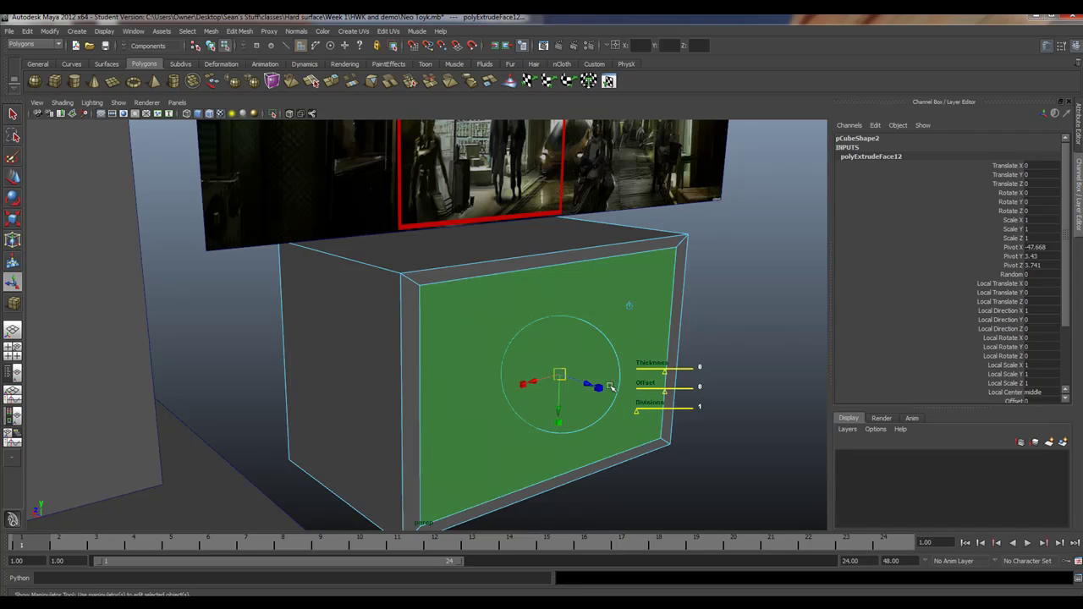
- Try pulling the extruded face outward by about 5.06 and adjusting its Divisions and Taper, and undo these changes
{"action": "left_click_drag", "start_coordinate": [586, 386], "coordinate": [660, 395]}
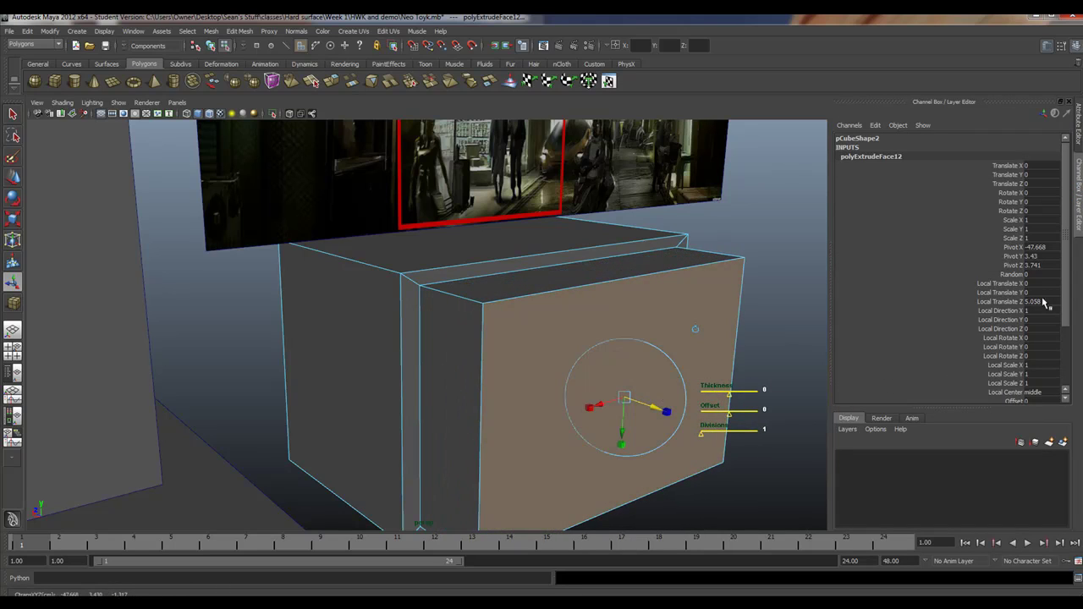
{"action": "left_click_drag", "start_coordinate": [1063, 301], "coordinate": [1057, 358]}
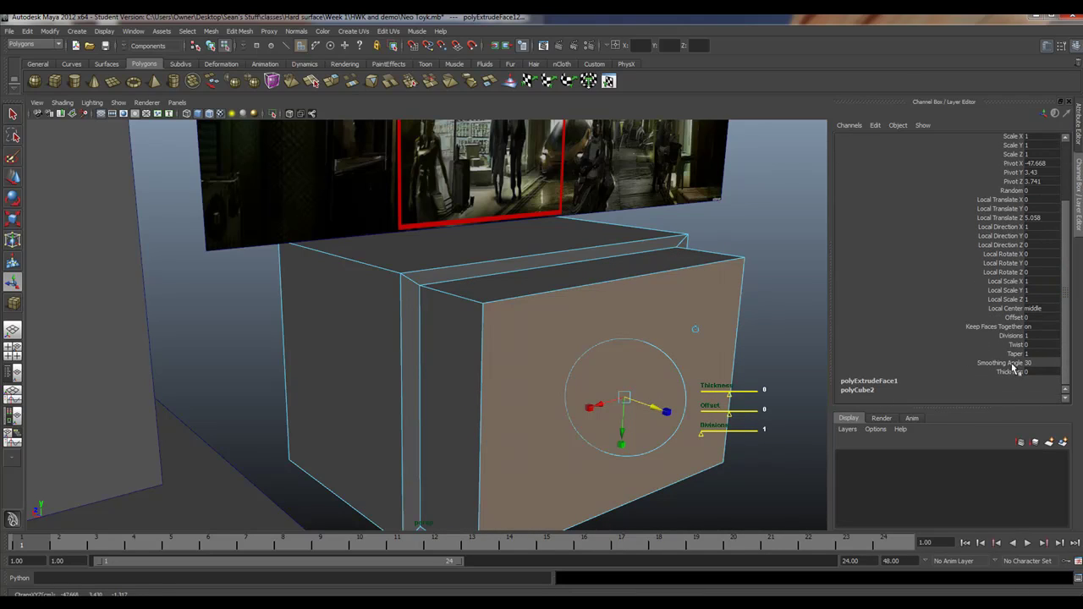
{"action": "left_click", "coordinate": [1015, 336]}
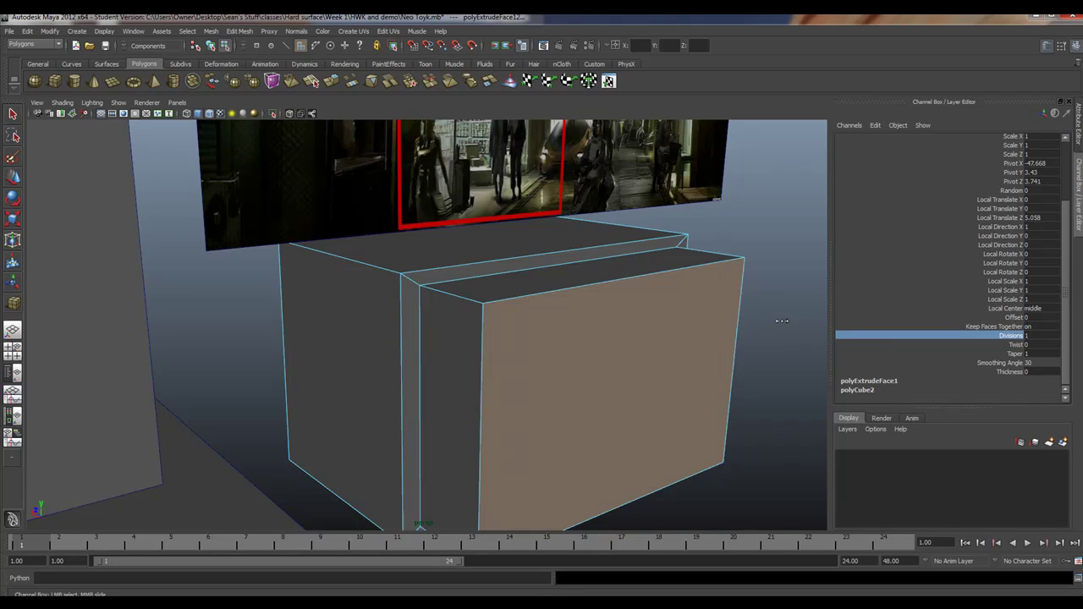
{"action": "middle_click_drag", "start_coordinate": [782, 321], "coordinate": [799, 322]}
{"action": "key", "text": "ctrl+z"}
{"action": "left_click", "coordinate": [1013, 353]}
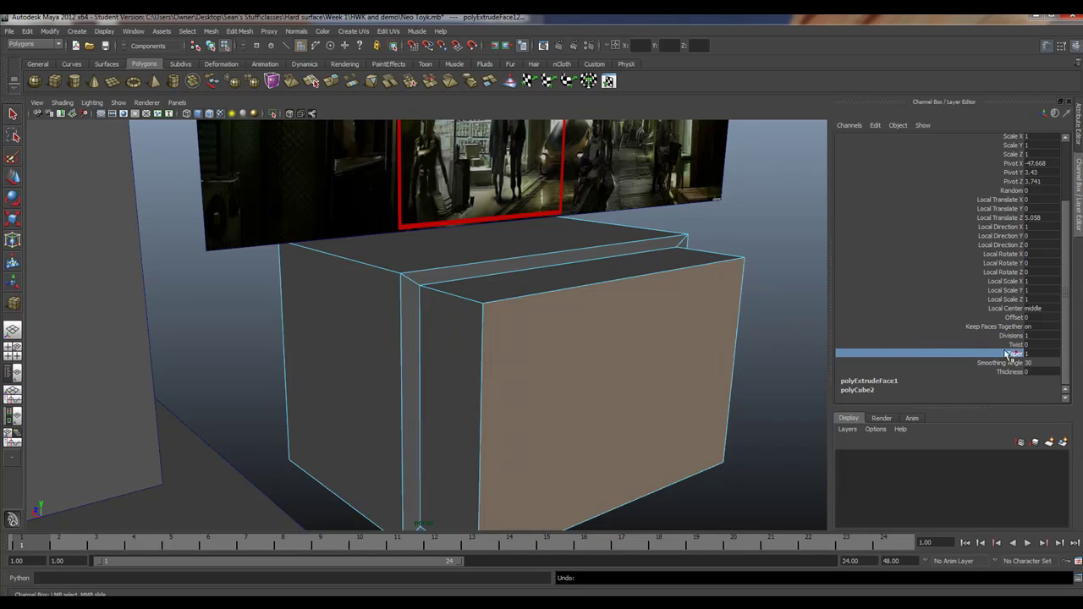
{"action": "middle_click_drag", "start_coordinate": [732, 331], "coordinate": [750, 332]}
{"action": "scroll", "coordinate": [750, 332], "scroll_direction": "down", "scroll_amount": 2}
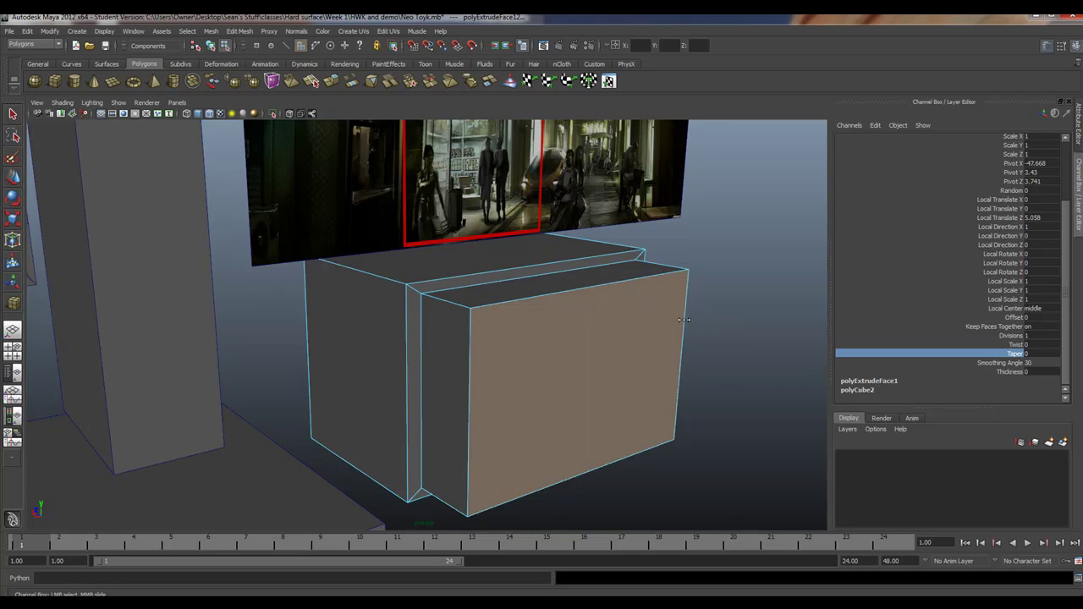
{"action": "scroll", "coordinate": [628, 336], "scroll_direction": "up", "scroll_amount": 2}
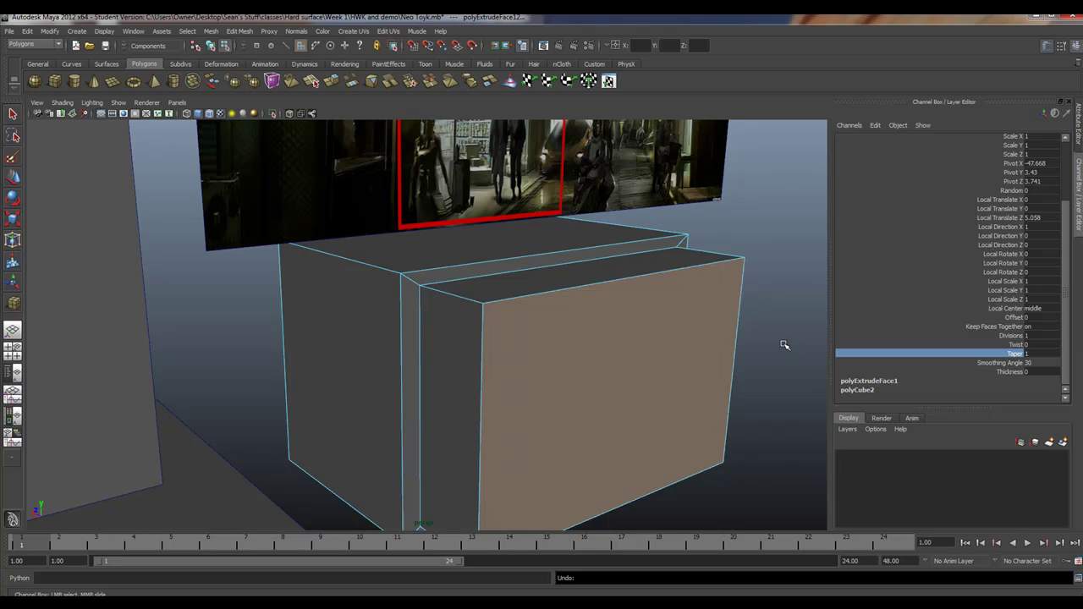
{"action": "key", "text": "ctrl+z"}
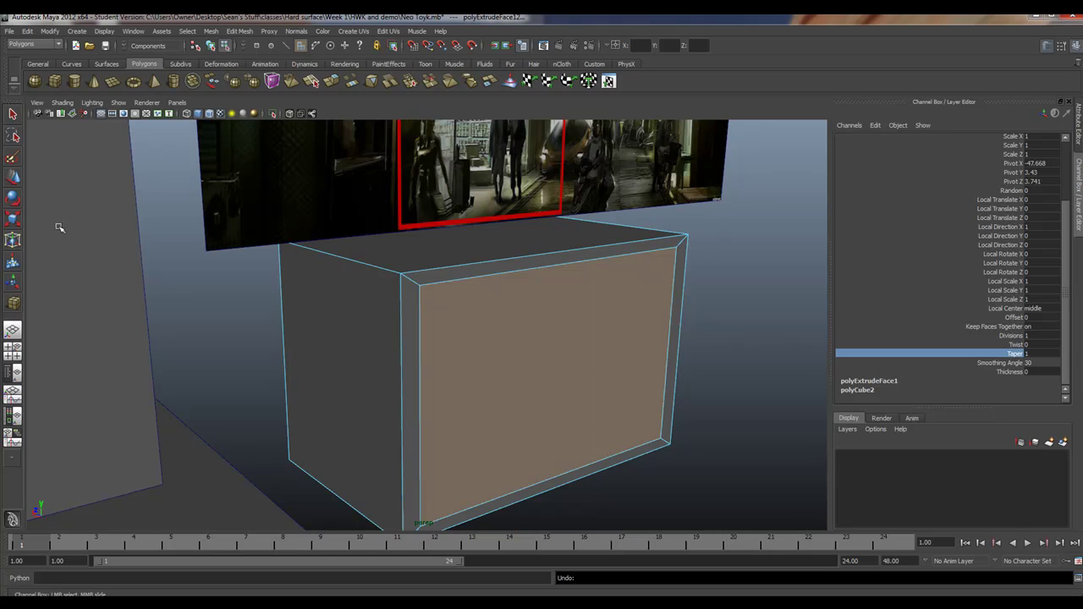
- Move the extruded front face outward so a block projects from the framed box
{"action": "key", "text": "w"}
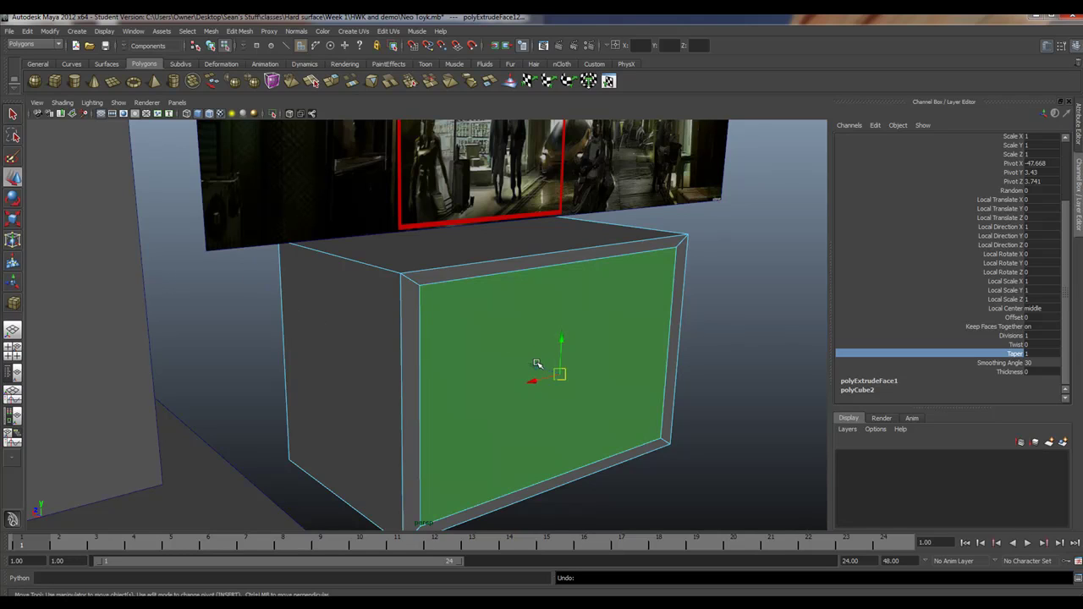
{"action": "left_click_drag", "start_coordinate": [536, 363], "coordinate": [596, 383]}
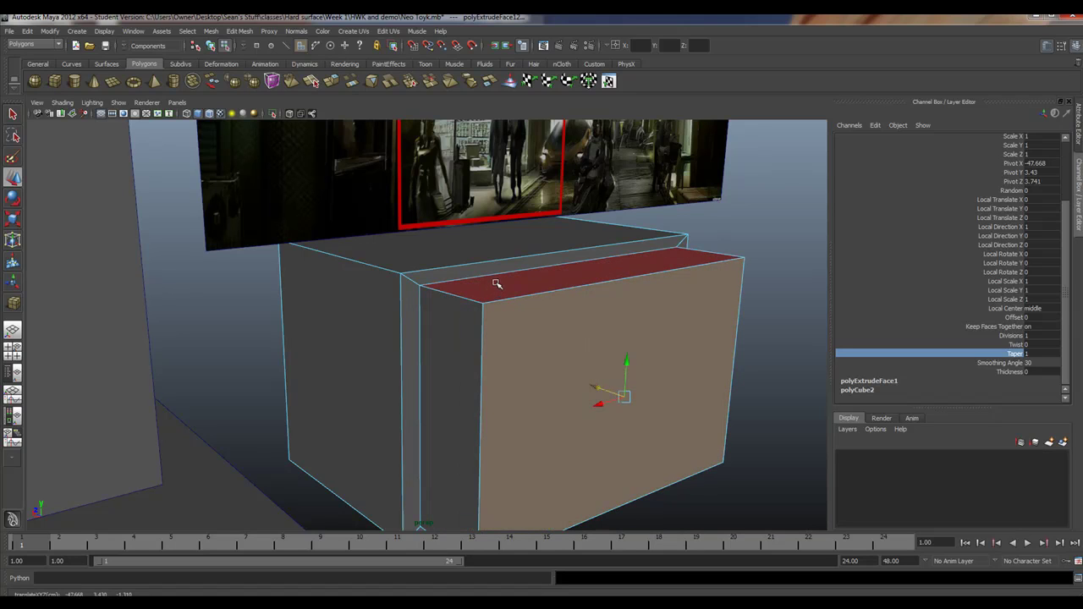
{"action": "left_click_drag", "start_coordinate": [507, 297], "coordinate": [563, 276], "text": "alt"}
{"action": "right_click_drag", "start_coordinate": [508, 297], "coordinate": [364, 336], "text": "alt"}
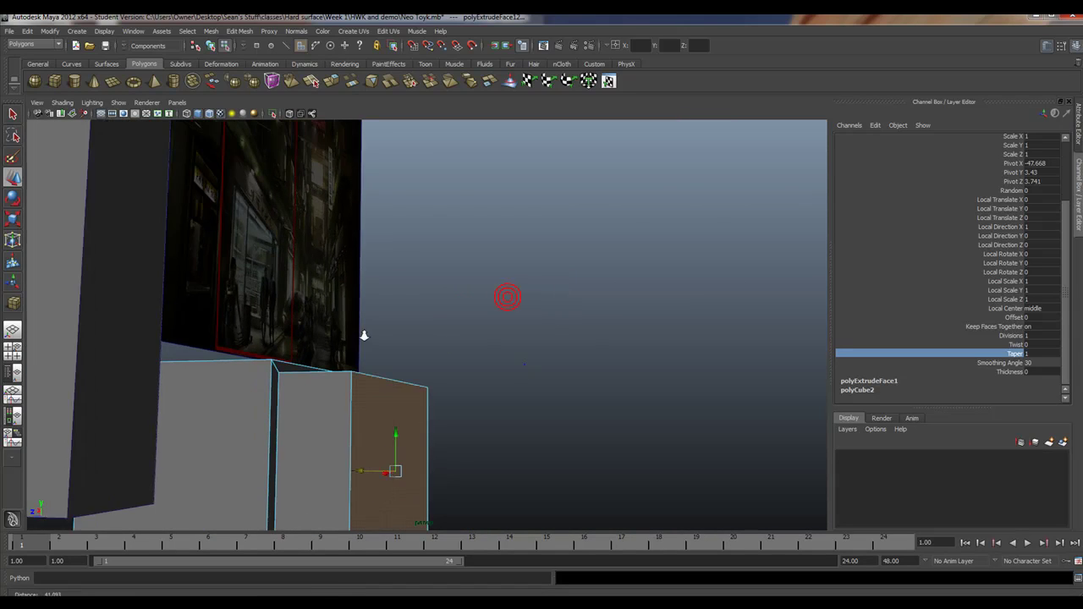
{"action": "left_click_drag", "start_coordinate": [378, 415], "coordinate": [355, 424], "text": "alt"}
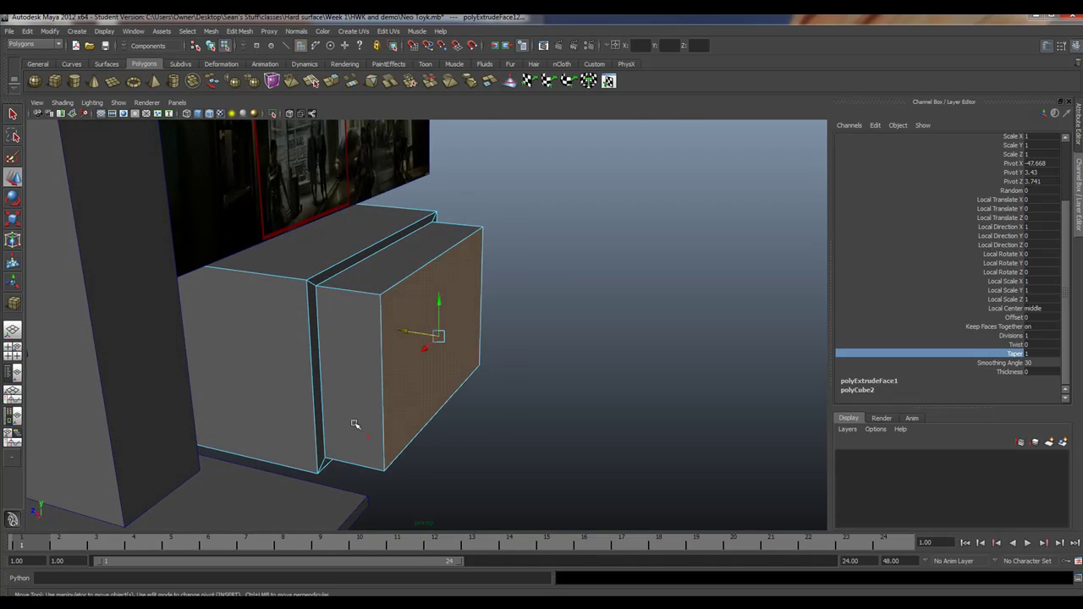
- Select all faces of the projecting block in the side view and extract them from the framed box as a separate mesh
{"action": "key", "text": "space"}
{"action": "key", "text": "space"}
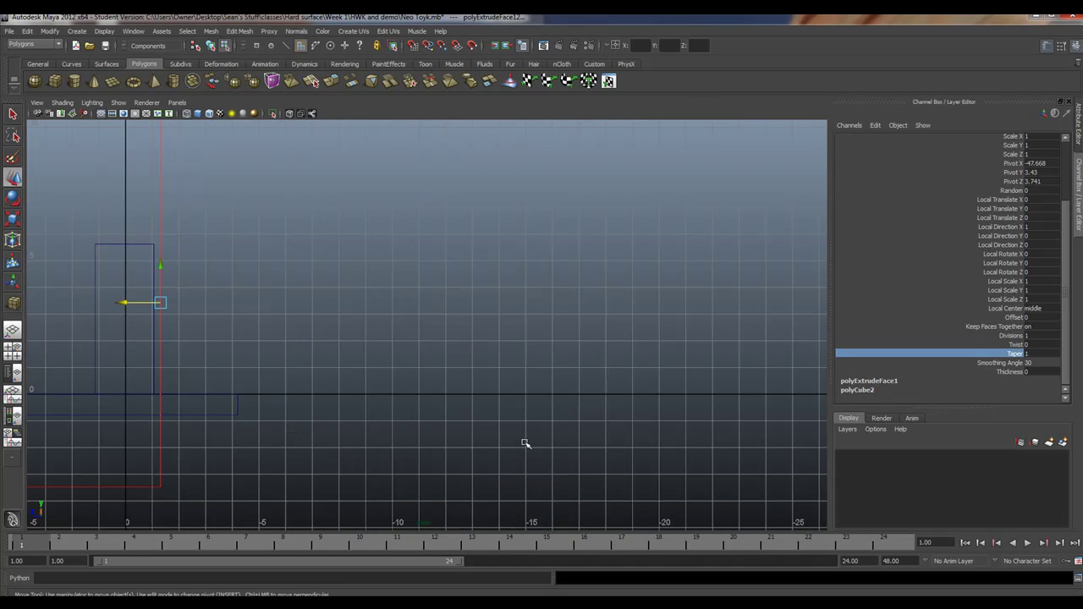
{"action": "key", "text": "f"}
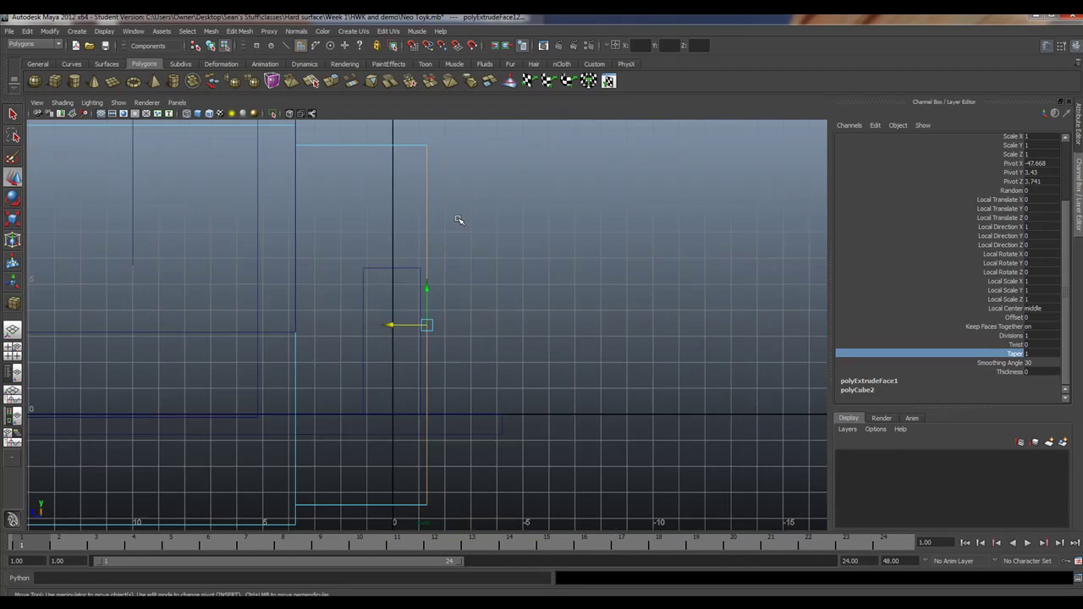
{"action": "scroll", "coordinate": [457, 220], "scroll_direction": "down", "scroll_amount": 1}
{"action": "right_click_drag", "start_coordinate": [418, 177], "coordinate": [417, 210]}
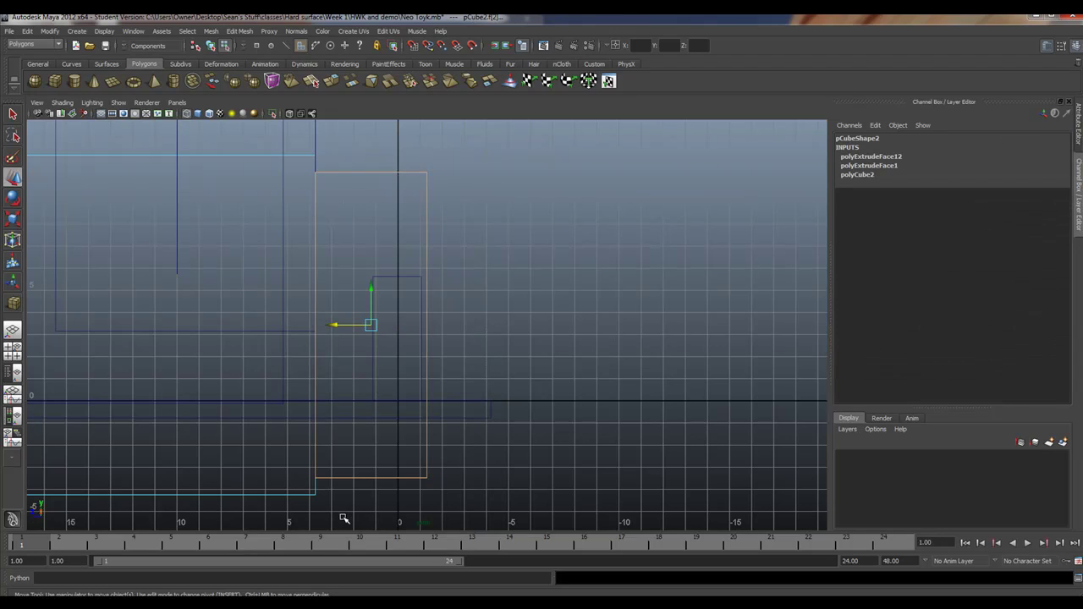
{"action": "left_click", "coordinate": [241, 32]}
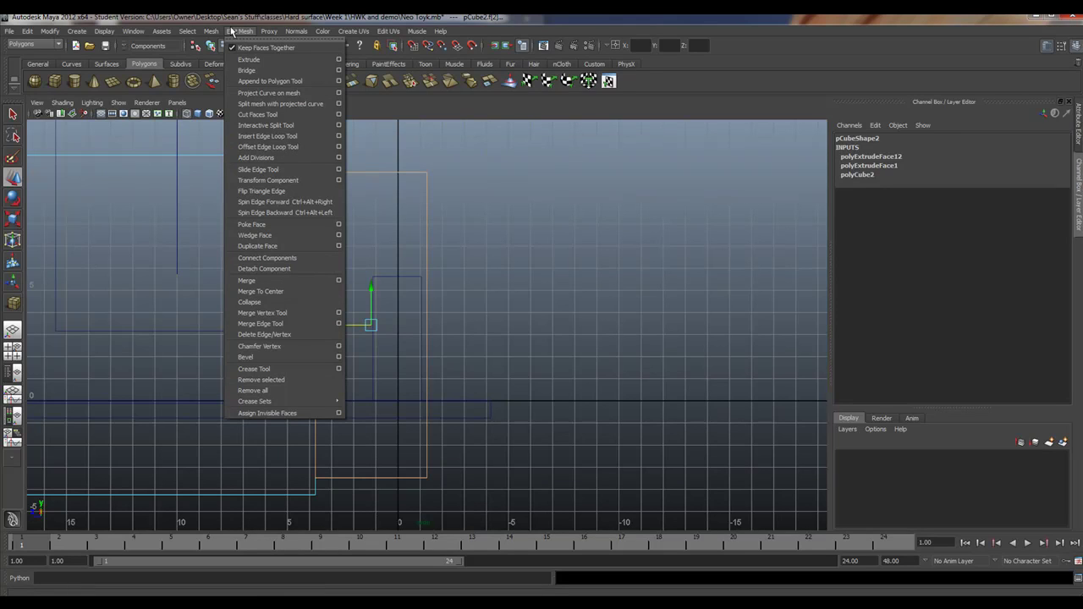
{"action": "mouse_move", "coordinate": [215, 31]}
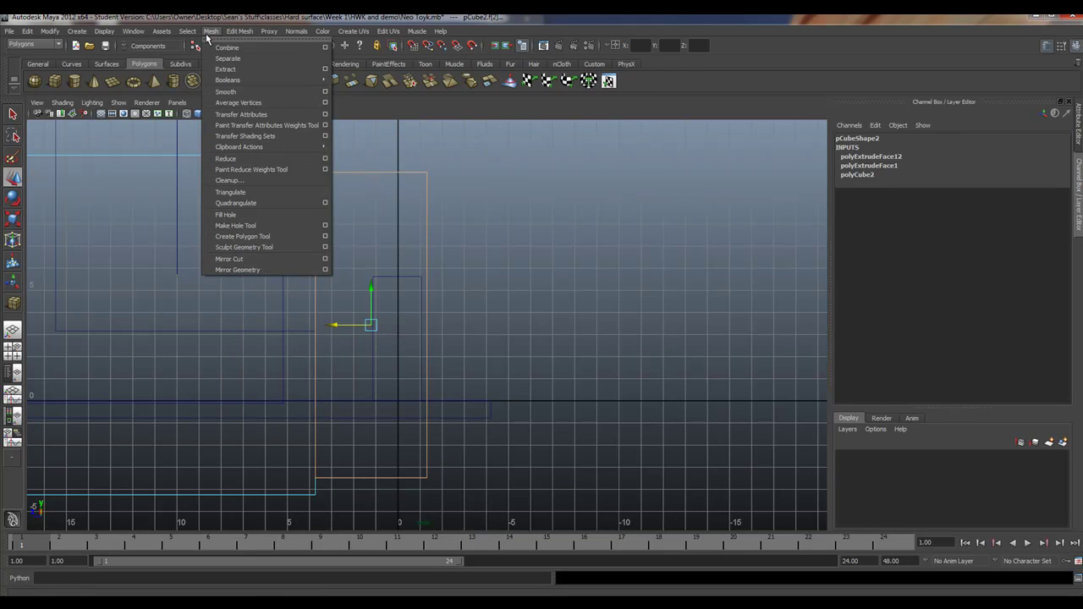
{"action": "left_click", "coordinate": [233, 71]}
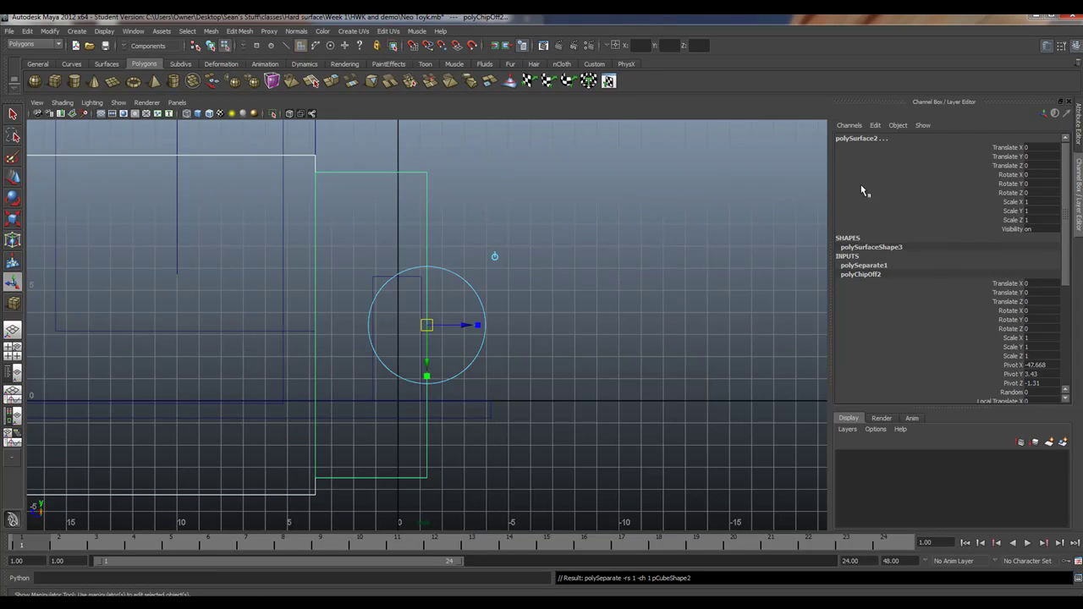
- Delete the construction history of the two separated meshes
{"action": "left_click", "coordinate": [27, 32]}
{"action": "mouse_move", "coordinate": [84, 149]}
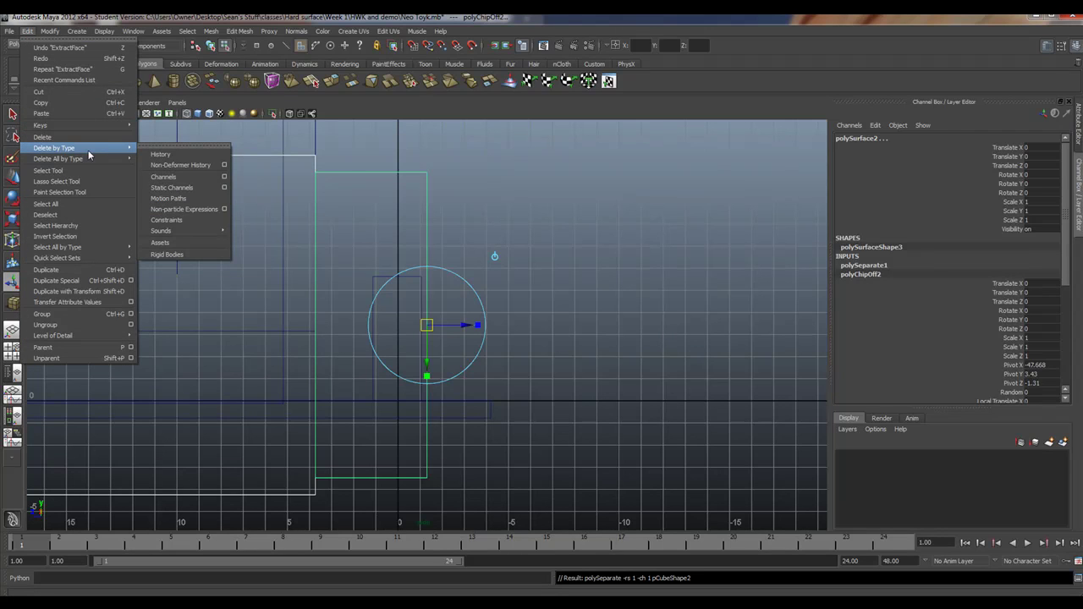
{"action": "left_click", "coordinate": [155, 161]}
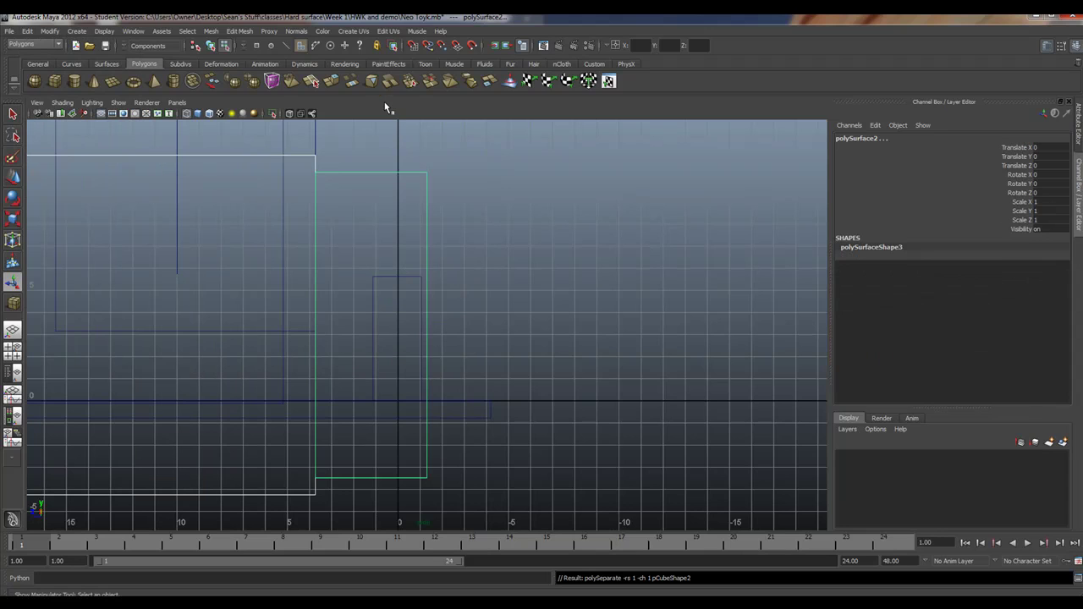
- Select only the extracted block in object mode and move it away from the frame to about -4.43 on Z
{"action": "key", "text": "space"}
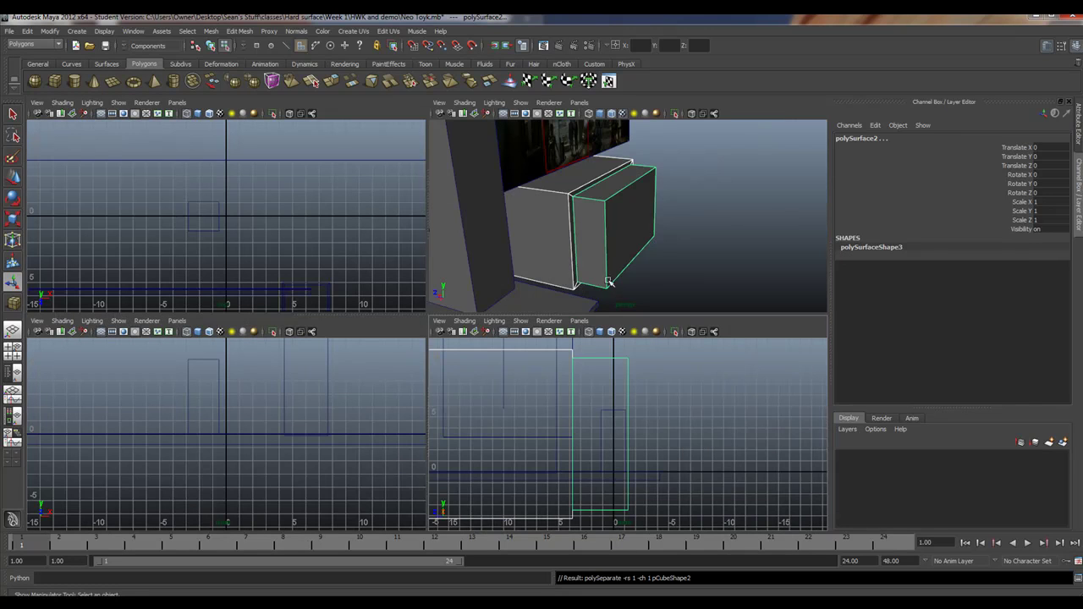
{"action": "left_click_drag", "start_coordinate": [646, 283], "coordinate": [620, 277], "text": "alt"}
{"action": "right_click_drag", "start_coordinate": [547, 228], "coordinate": [728, 250], "text": "alt"}
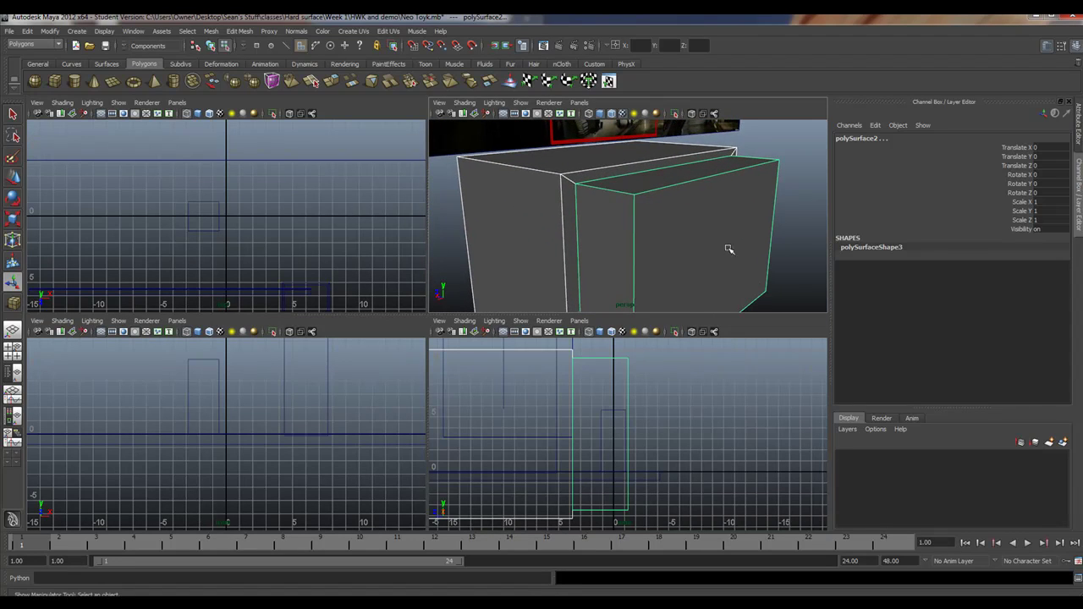
{"action": "key", "text": "F11"}
{"action": "left_click", "coordinate": [640, 212]}
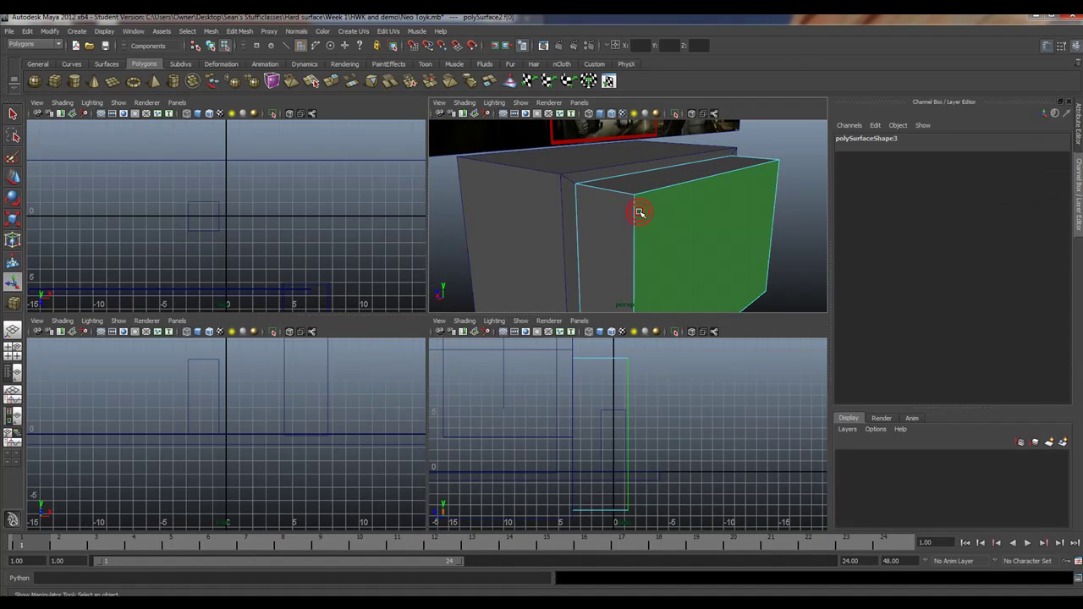
{"action": "right_click_drag", "start_coordinate": [641, 213], "coordinate": [675, 204]}
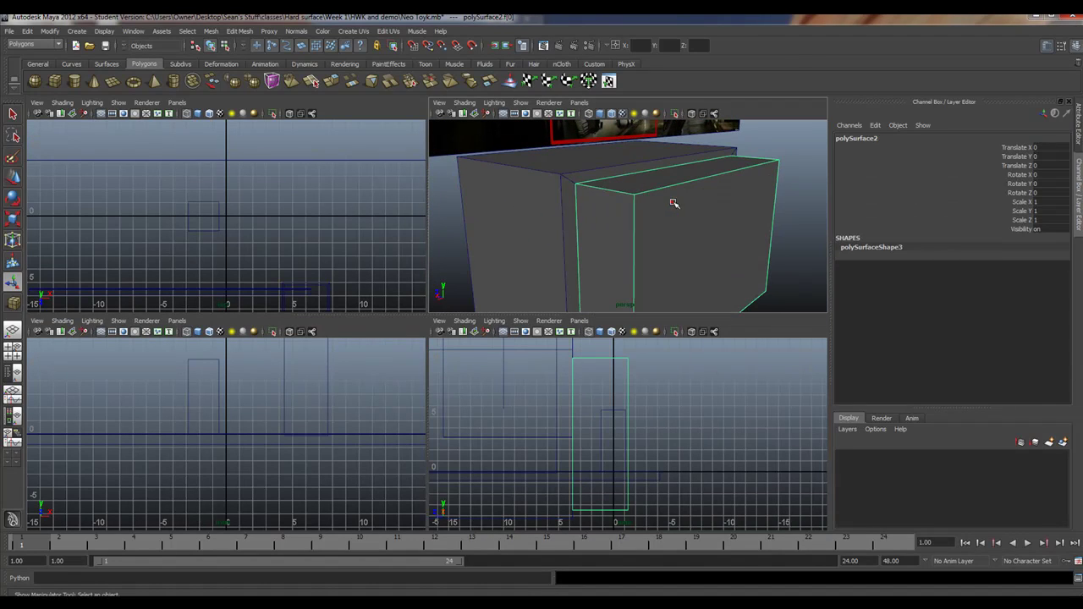
{"action": "left_click", "coordinate": [14, 177]}
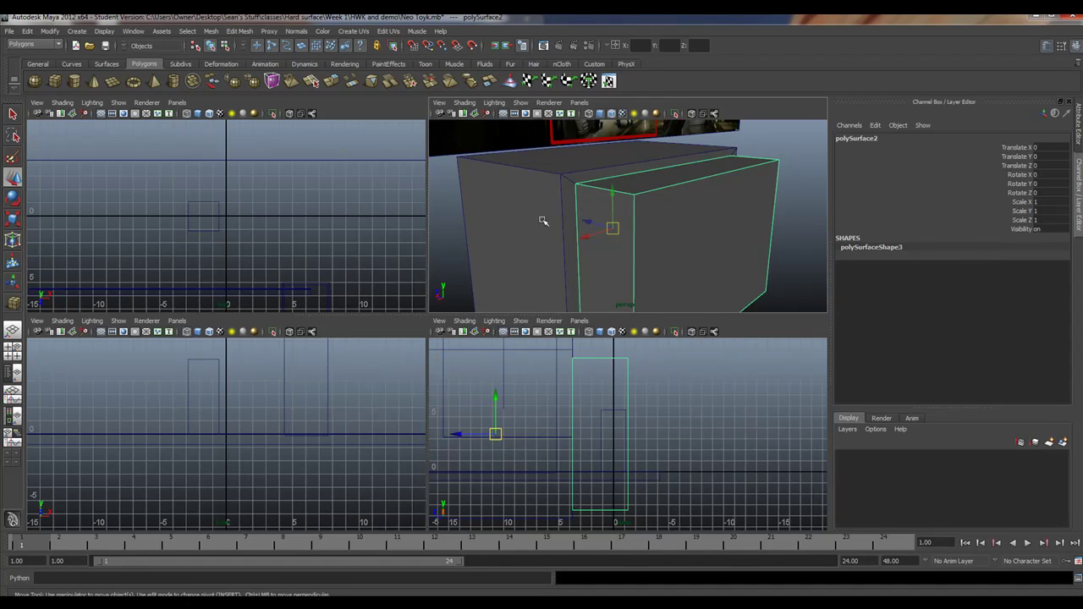
{"action": "mouse_move", "coordinate": [543, 221]}
{"action": "left_mouse_down", "text": "alt"}
{"action": "mouse_move", "coordinate": [564, 232]}
{"action": "mouse_move", "coordinate": [525, 212]}
{"action": "mouse_move", "coordinate": [546, 217]}
{"action": "left_mouse_up", "text": "alt"}
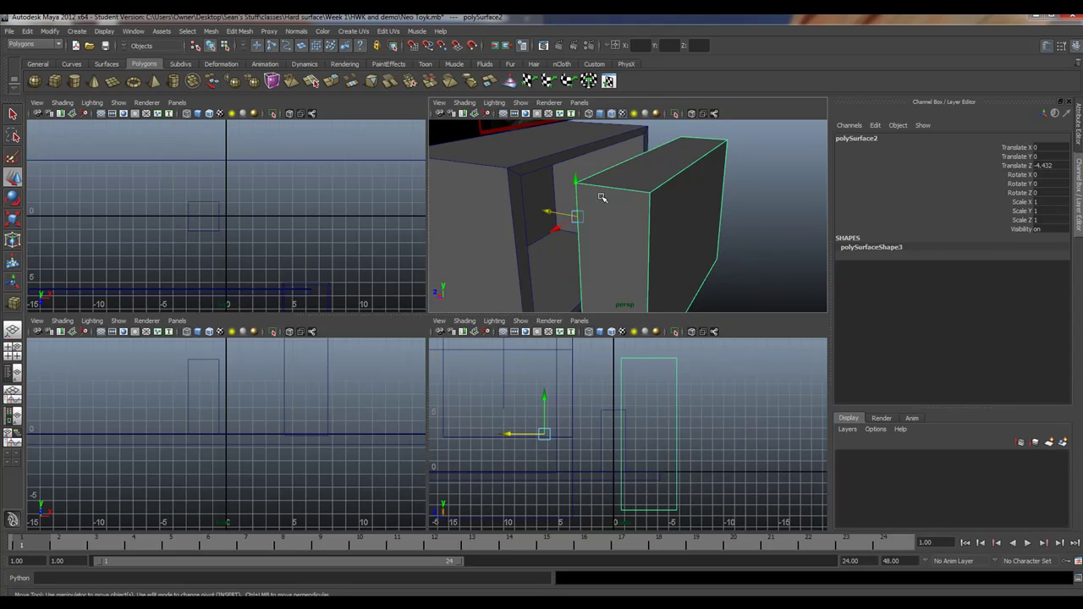
- Select the short top edge on the extracted block's side and examine the block and hollow frame beside the street reference
{"action": "right_click_drag", "start_coordinate": [618, 186], "coordinate": [619, 157]}
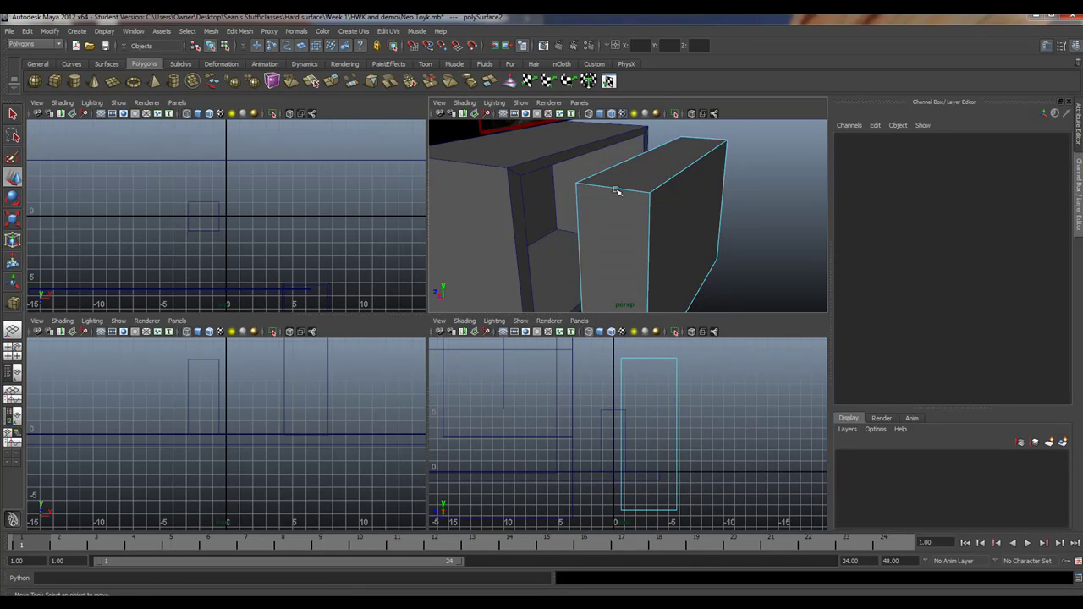
{"action": "left_click", "coordinate": [611, 187]}
{"action": "left_click_drag", "start_coordinate": [648, 212], "coordinate": [634, 212], "text": "alt"}
{"action": "key", "text": "space"}
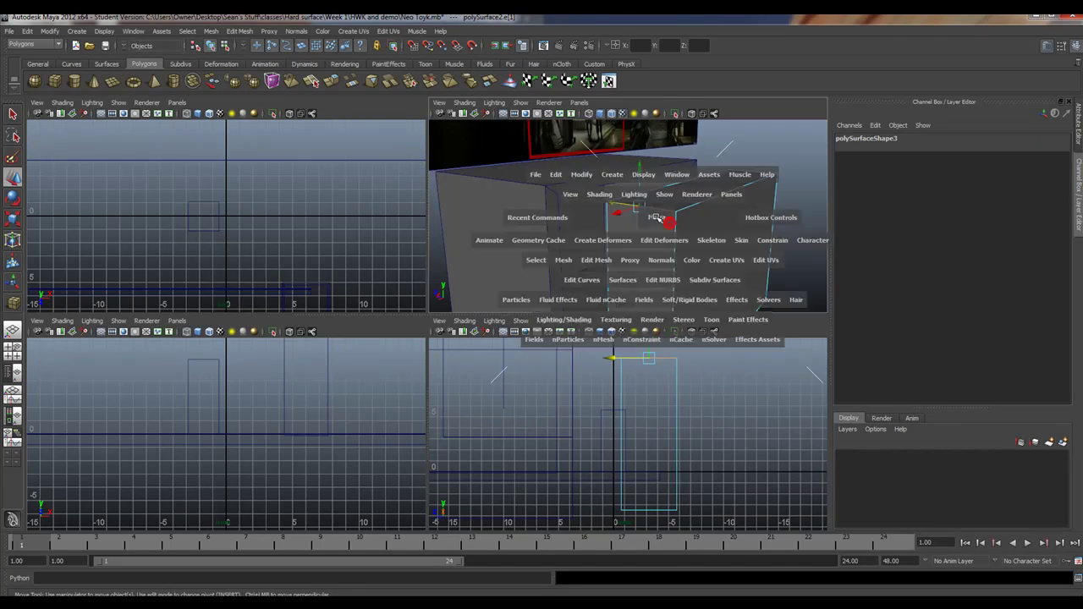
{"action": "right_click_drag", "start_coordinate": [669, 316], "coordinate": [529, 316], "text": "alt"}
{"action": "left_click_drag", "start_coordinate": [529, 316], "coordinate": [520, 430], "text": "alt"}
{"action": "middle_click_drag", "start_coordinate": [520, 430], "coordinate": [518, 372], "text": "alt"}
{"action": "right_click_drag", "start_coordinate": [542, 229], "coordinate": [422, 209], "text": "alt"}
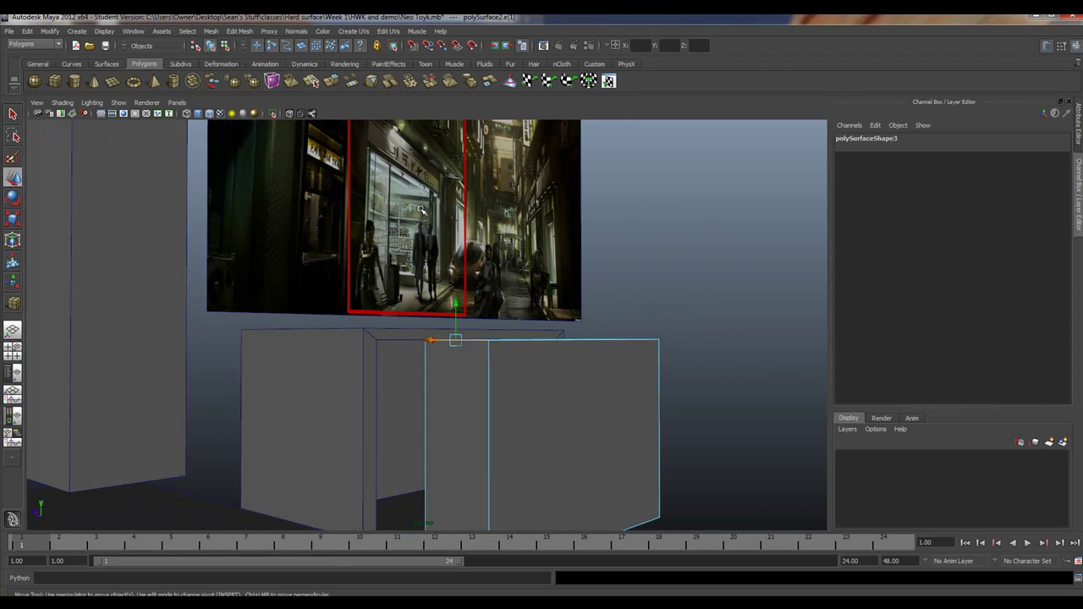
{"action": "right_click_drag", "start_coordinate": [479, 399], "coordinate": [408, 312], "text": "alt"}
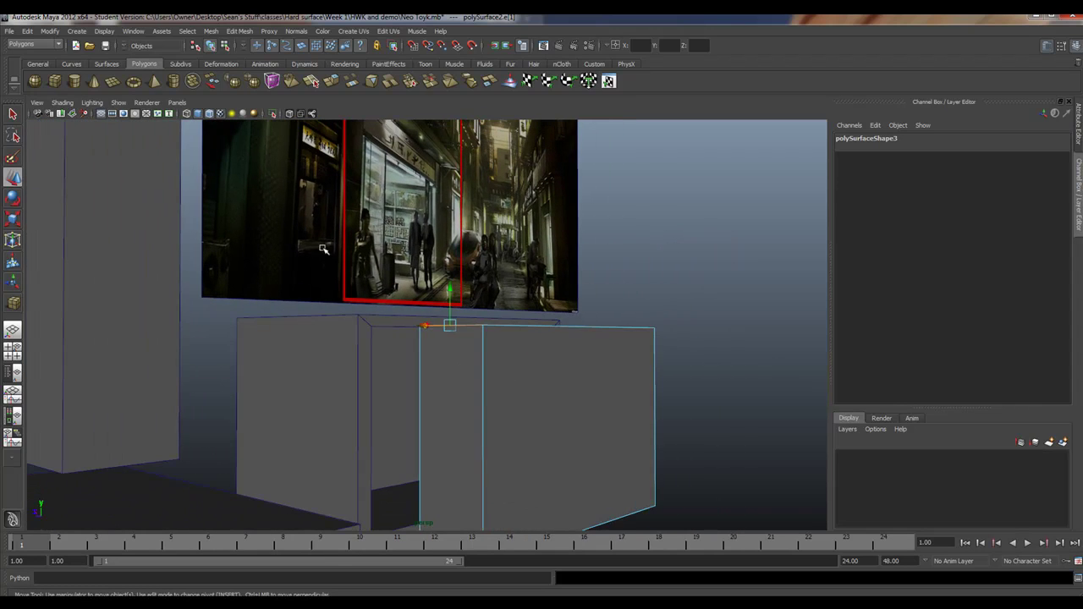
{"action": "right_click_drag", "start_coordinate": [326, 247], "coordinate": [540, 398], "text": "alt"}
{"action": "middle_click_drag", "start_coordinate": [540, 398], "coordinate": [515, 381], "text": "alt"}
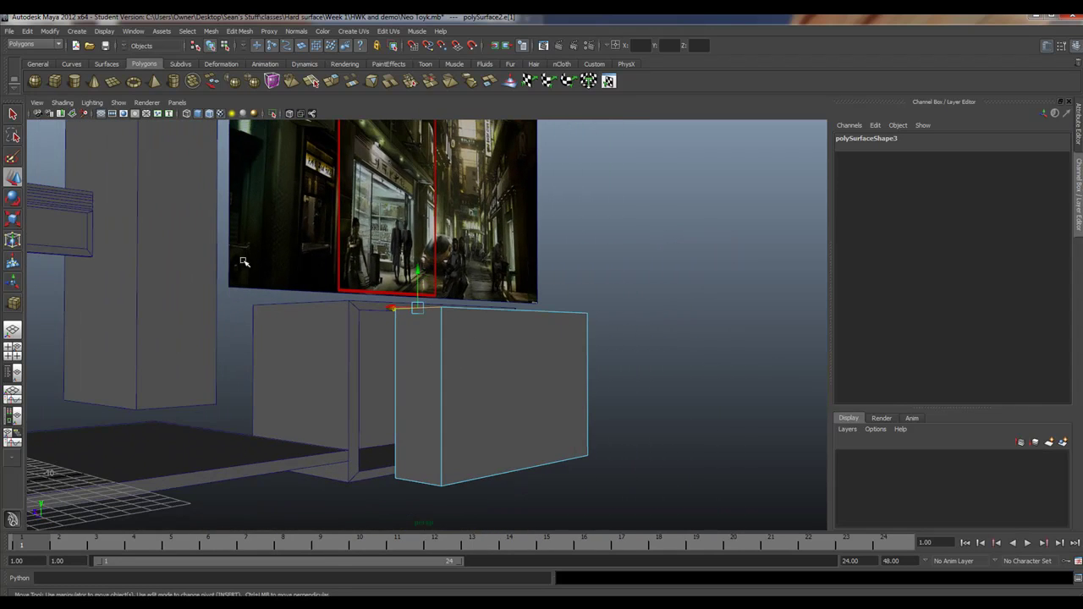
- Try to bevel the four short corner edges of the extracted block with 3 segments, then undo the bevel
{"action": "left_click", "coordinate": [413, 482], "text": "shift"}
{"action": "left_click_drag", "start_coordinate": [667, 362], "coordinate": [526, 373], "text": "alt"}
{"action": "right_click_drag", "start_coordinate": [584, 362], "coordinate": [556, 354], "text": "alt"}
{"action": "left_click_drag", "start_coordinate": [556, 354], "coordinate": [442, 316], "text": "alt"}
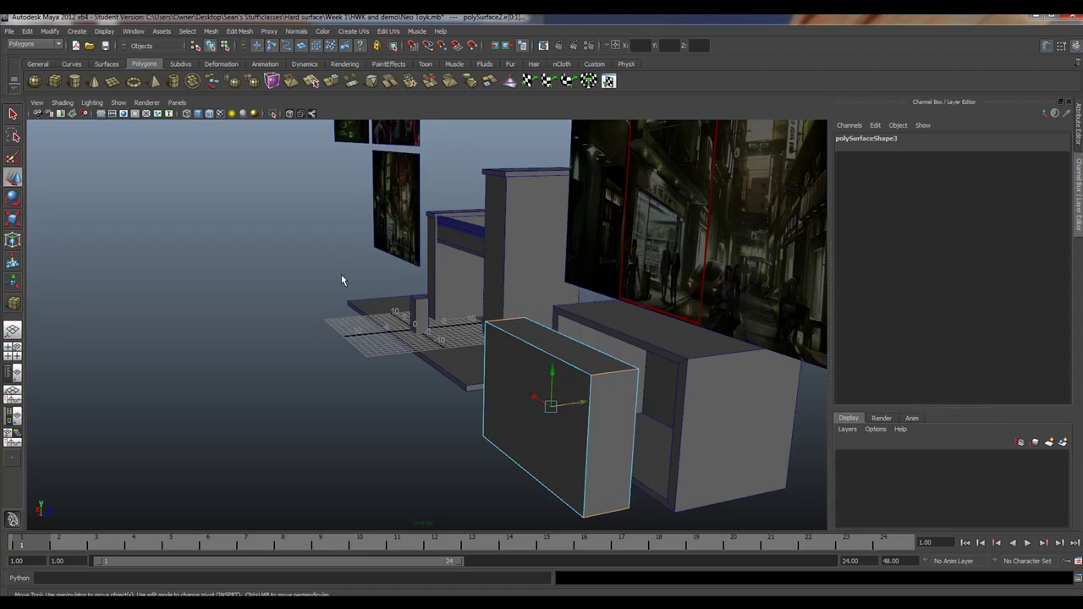
{"action": "left_click", "coordinate": [240, 32]}
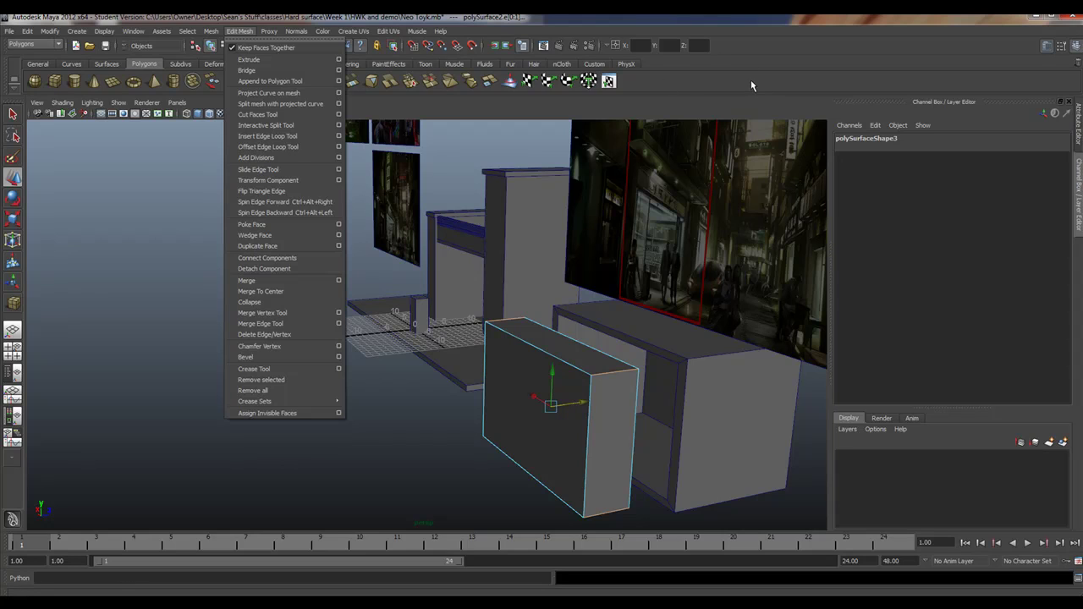
{"action": "left_click", "coordinate": [751, 82]}
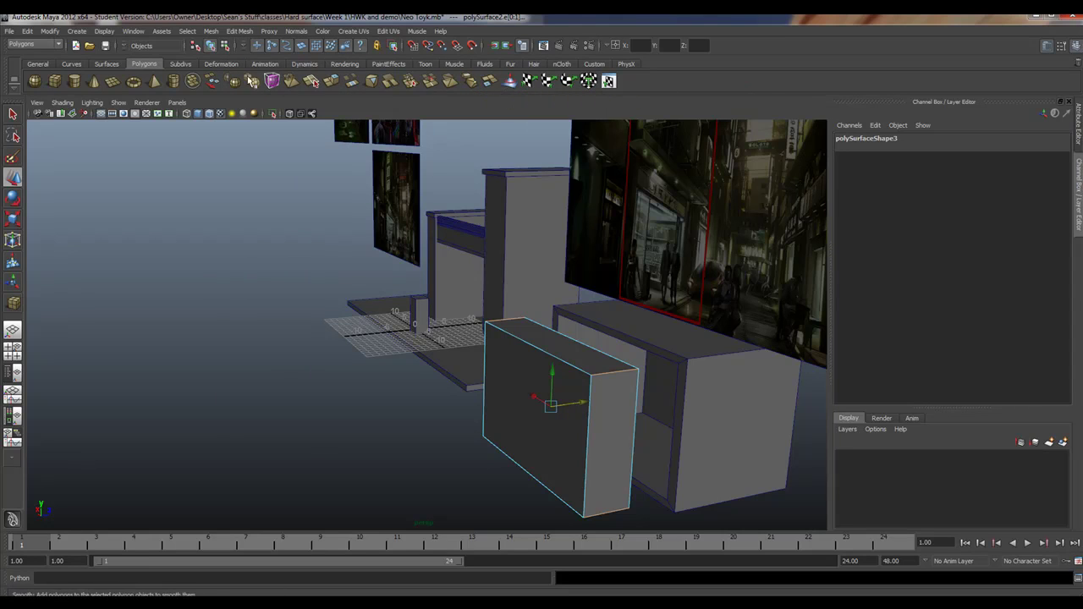
{"action": "left_click", "coordinate": [241, 32]}
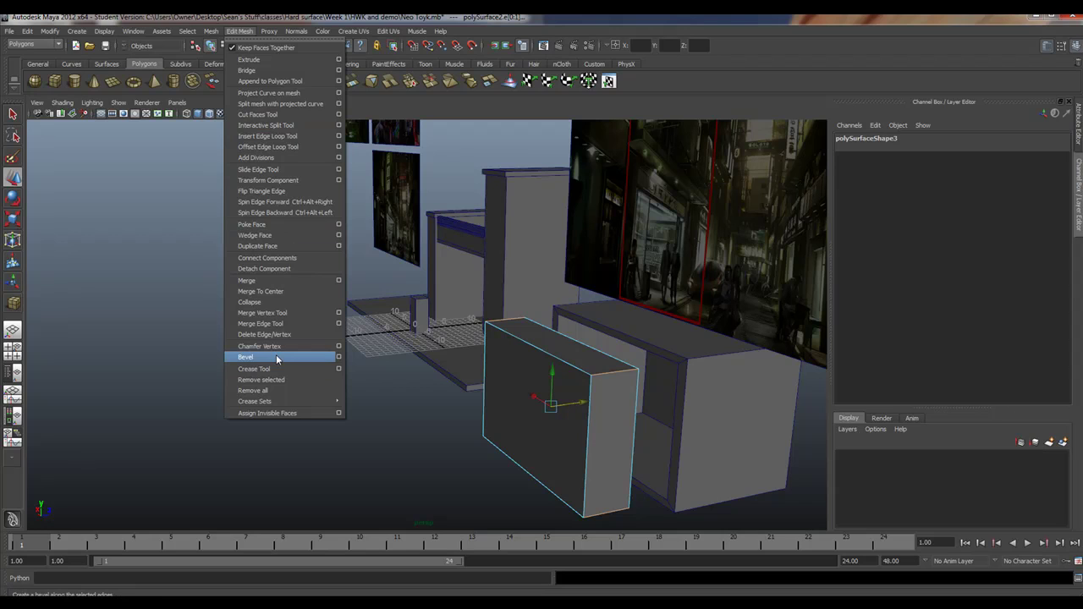
{"action": "left_click", "coordinate": [246, 357]}
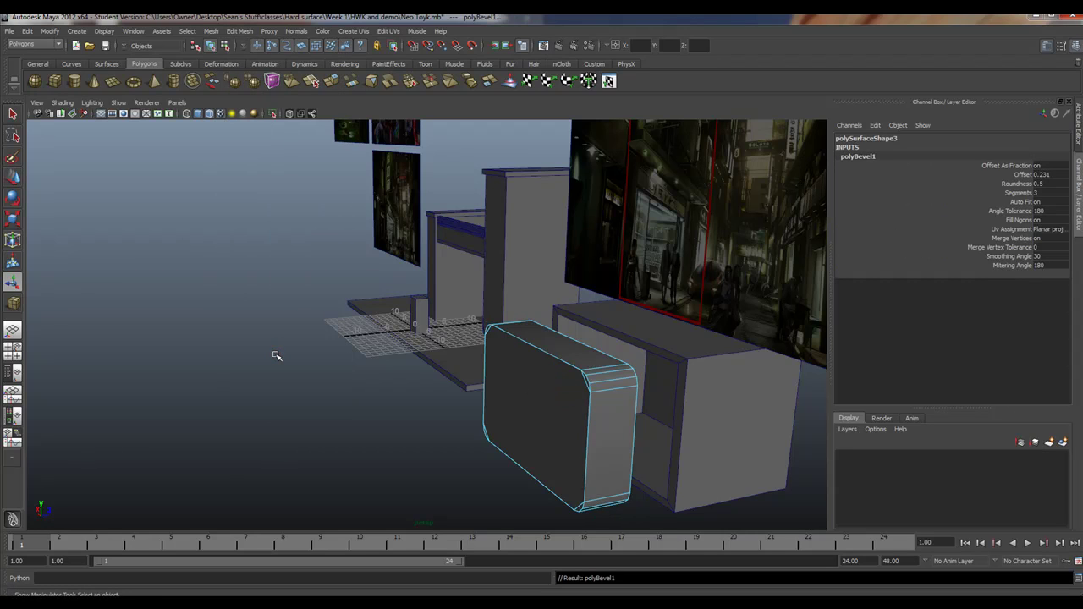
{"action": "left_click_drag", "start_coordinate": [496, 404], "coordinate": [628, 391], "text": "alt"}
{"action": "right_click_drag", "start_coordinate": [628, 391], "coordinate": [720, 414], "text": "alt"}
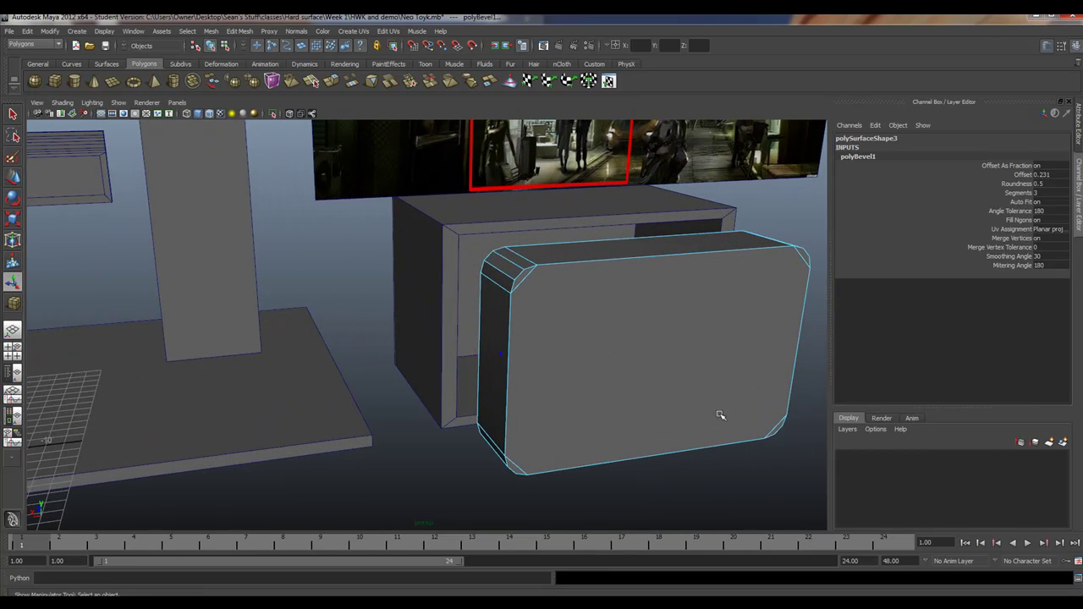
{"action": "left_click_drag", "start_coordinate": [694, 367], "coordinate": [509, 388], "text": "alt"}
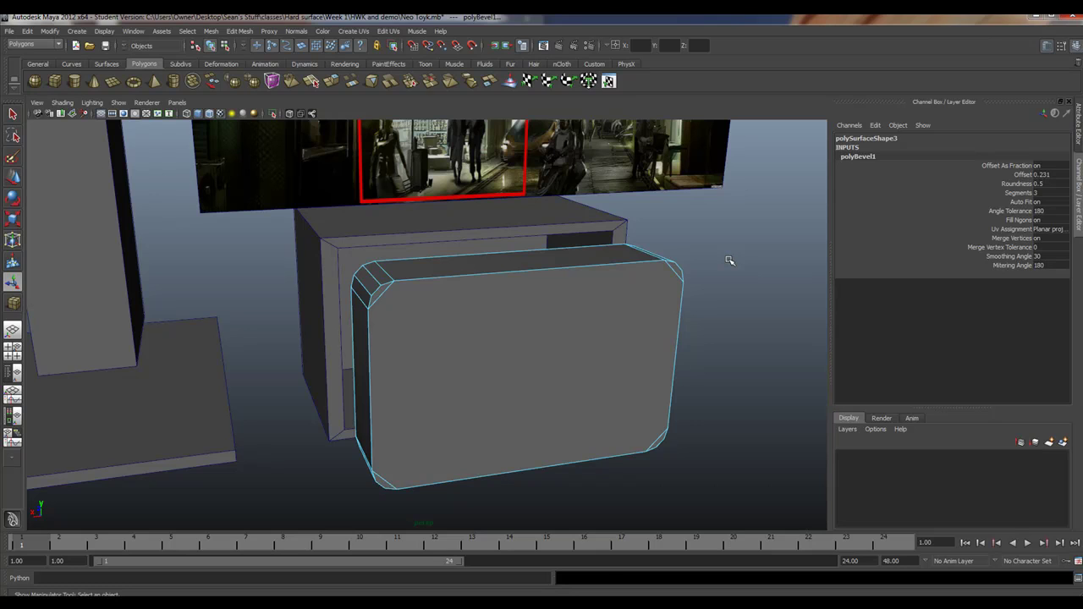
{"action": "key", "text": "ctrl+z"}
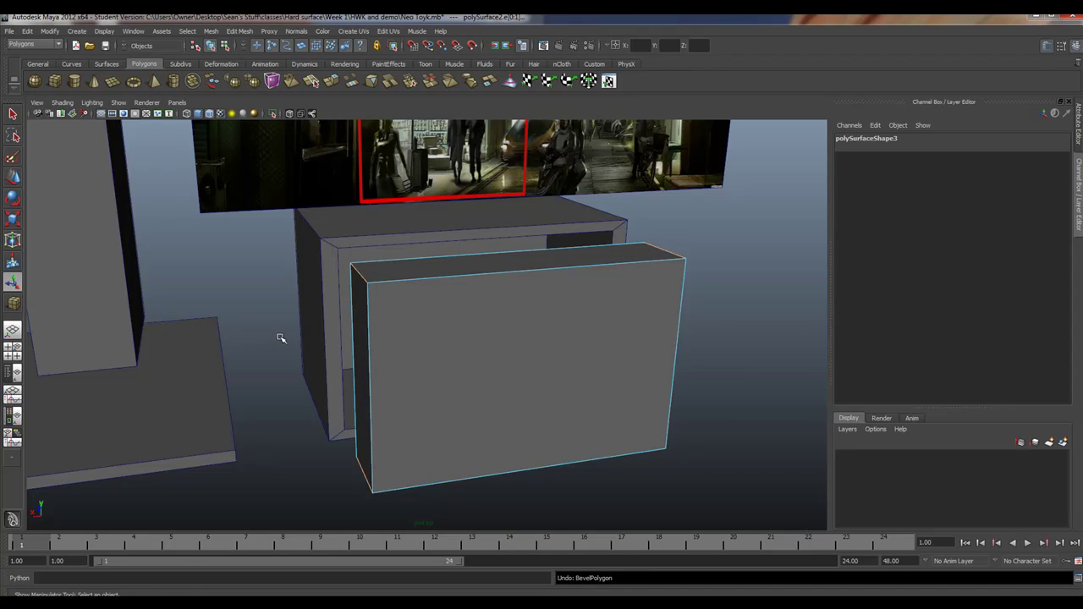
- Select all edges of the extracted block and bevel them with 3 segments
{"action": "left_click_drag", "start_coordinate": [280, 336], "coordinate": [408, 269], "text": "alt"}
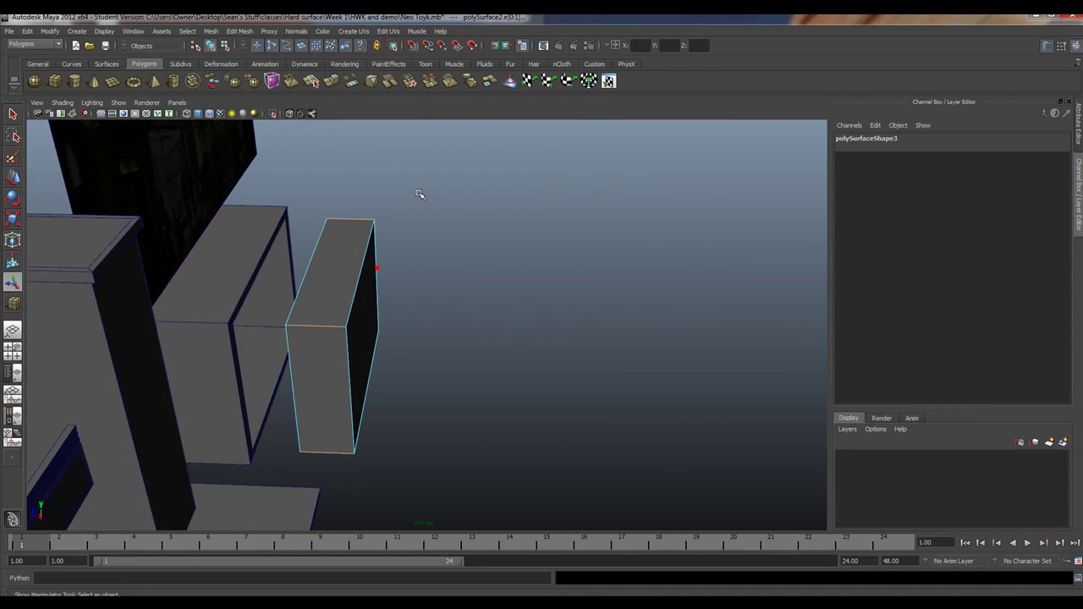
{"action": "left_click_drag", "start_coordinate": [421, 195], "coordinate": [256, 501]}
{"action": "key", "text": "g"}
{"action": "left_click_drag", "start_coordinate": [411, 398], "coordinate": [364, 381], "text": "alt"}
{"action": "right_click_drag", "start_coordinate": [365, 382], "coordinate": [418, 314], "text": "alt"}
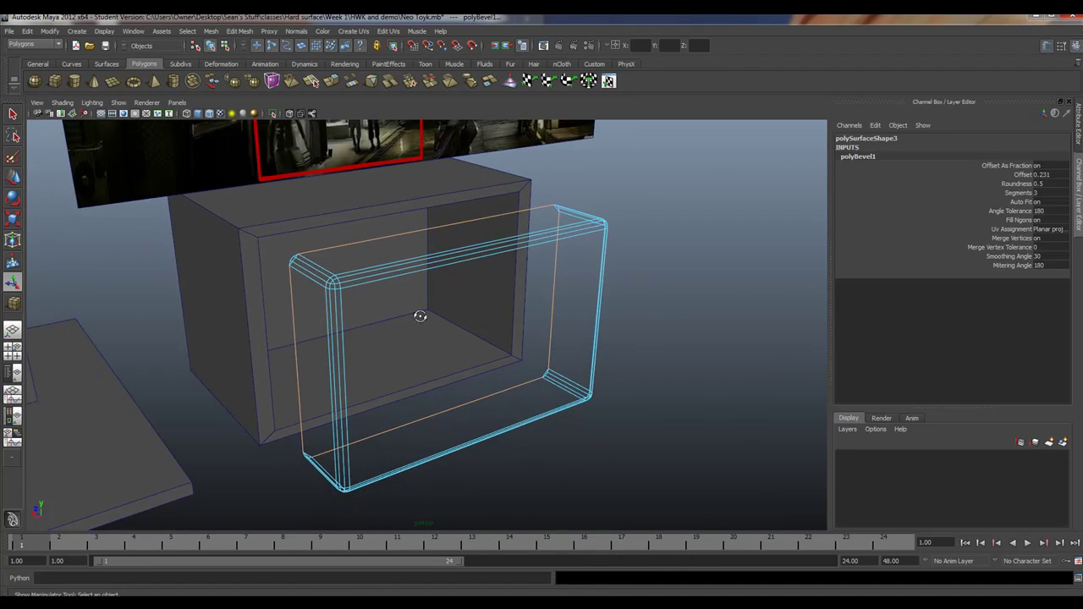
- Return the beveled block to object mode and assign it the existing lambert1 material
{"action": "left_click_drag", "start_coordinate": [418, 314], "coordinate": [436, 279], "text": "alt"}
{"action": "right_click", "coordinate": [458, 220]}
{"action": "left_click", "coordinate": [507, 206]}
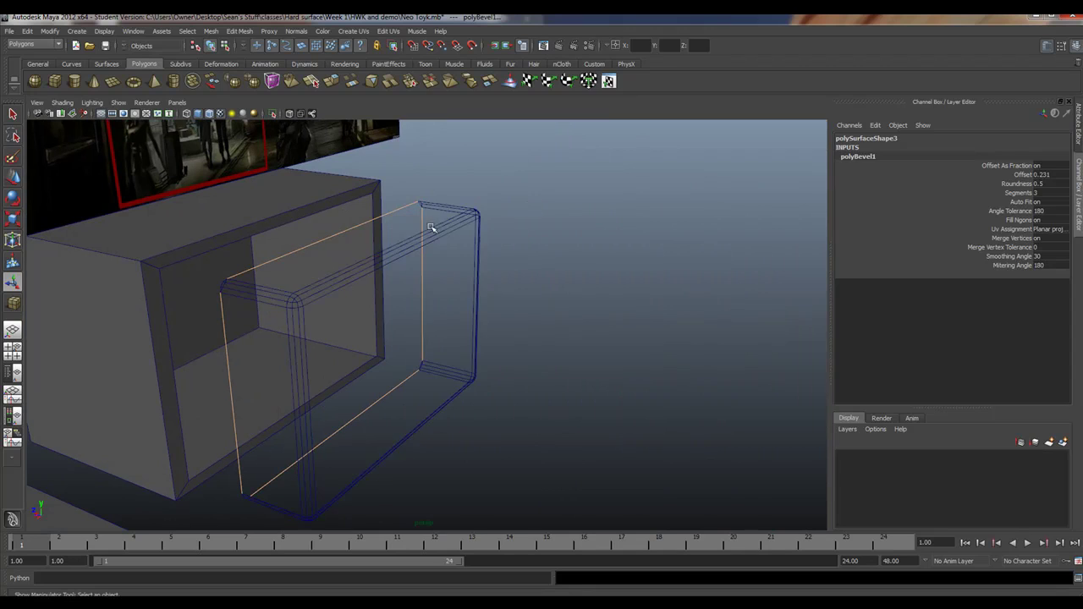
{"action": "left_click", "coordinate": [425, 243]}
{"action": "right_click", "coordinate": [467, 225]}
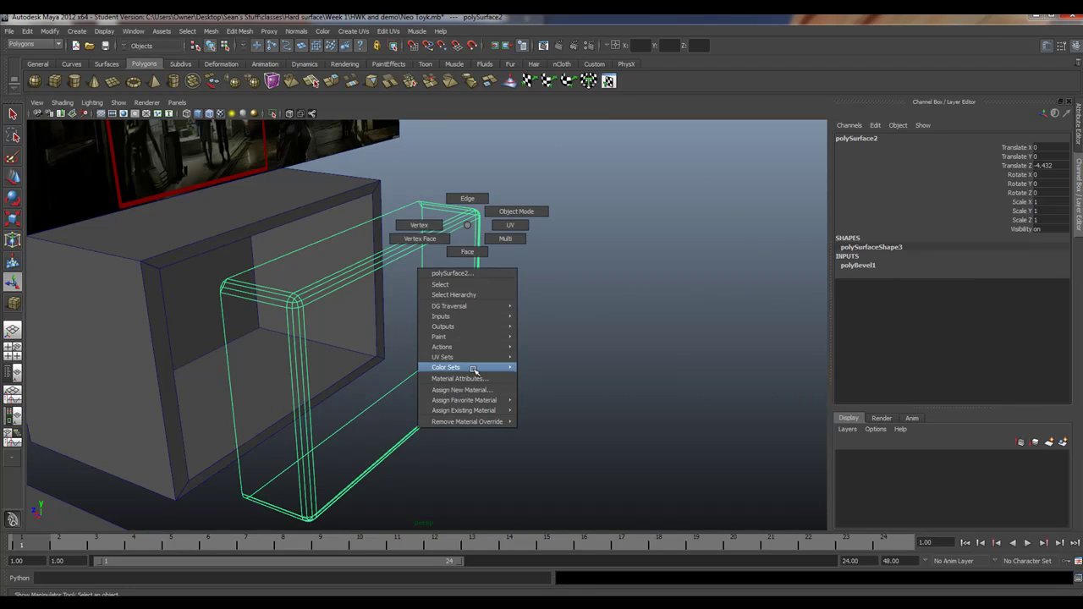
{"action": "mouse_move", "coordinate": [474, 409]}
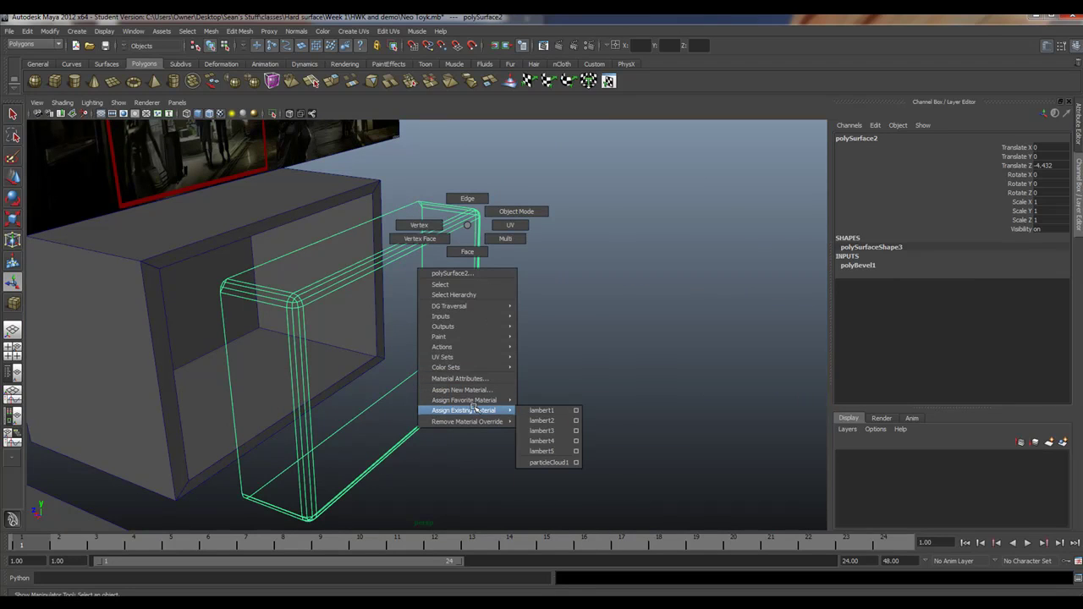
{"action": "left_click", "coordinate": [532, 411]}
{"action": "left_click_drag", "start_coordinate": [607, 257], "coordinate": [584, 245], "text": "alt"}
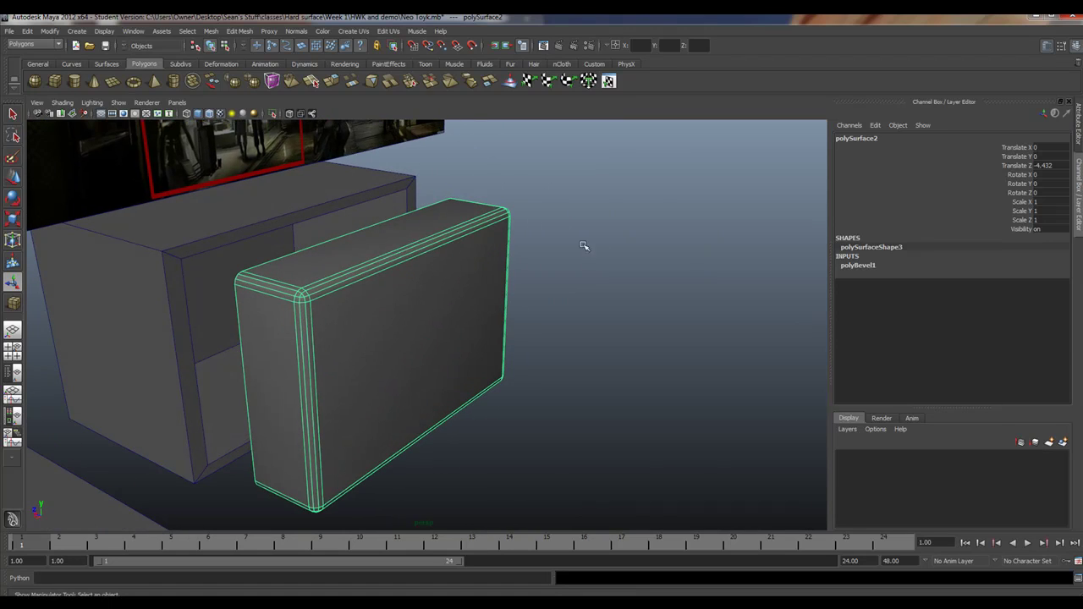
- Move the beveled block farther away from the open side of the hollow frame
{"action": "left_click", "coordinate": [189, 246]}
{"action": "left_click_drag", "start_coordinate": [229, 258], "coordinate": [267, 269], "text": "alt"}
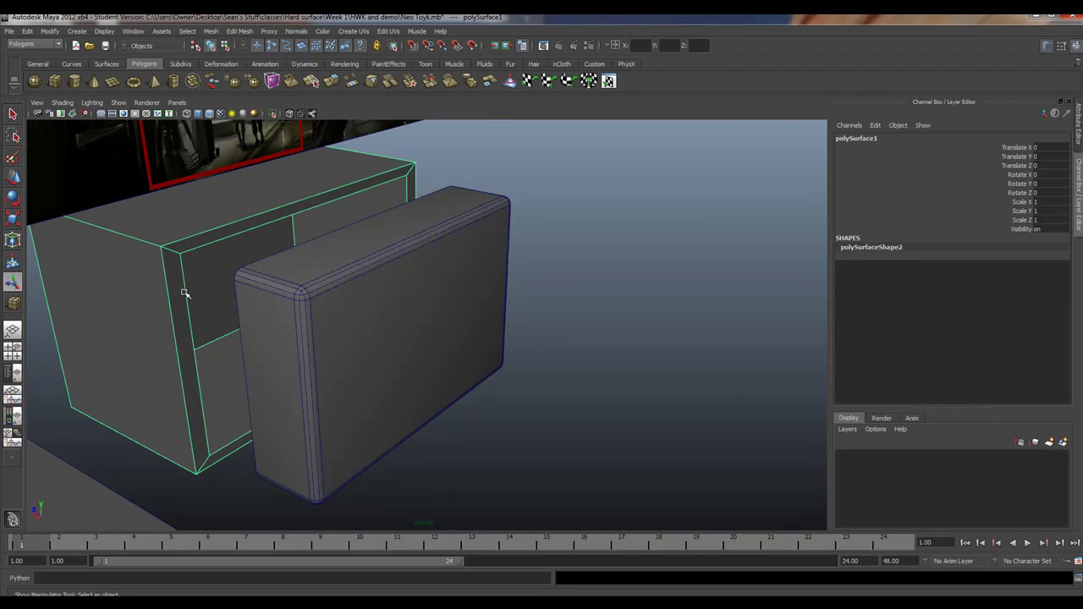
{"action": "key", "text": "f"}
{"action": "left_click", "coordinate": [561, 358]}
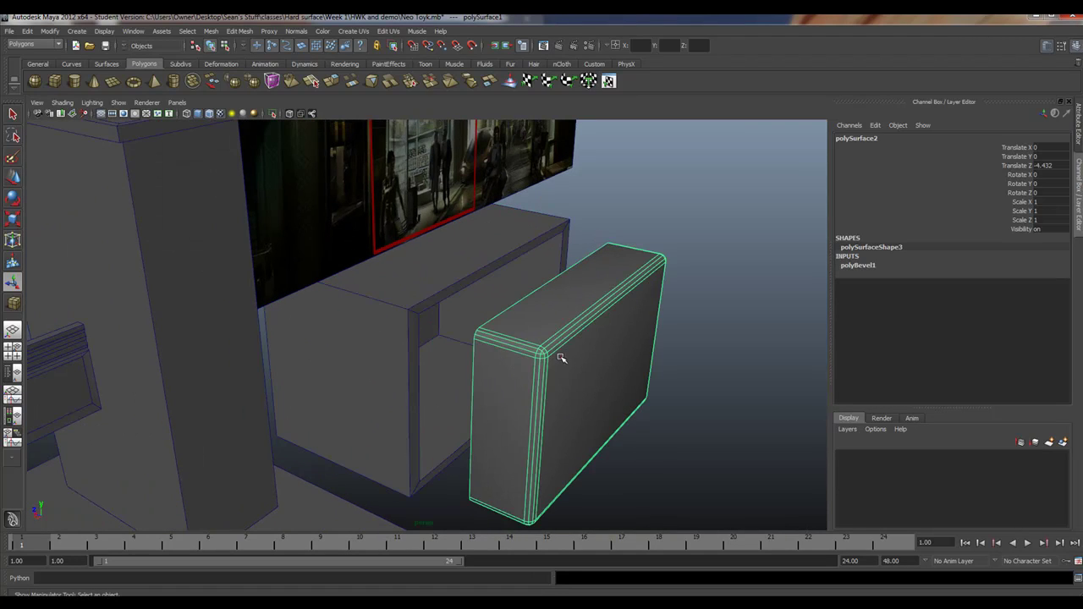
{"action": "key", "text": "w"}
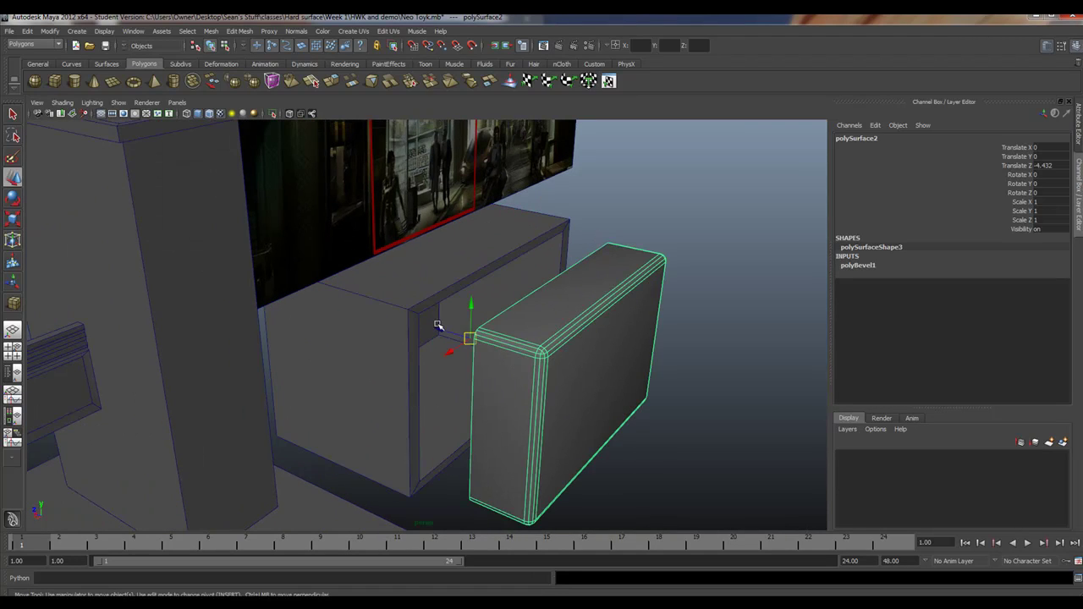
{"action": "left_click_drag", "start_coordinate": [439, 326], "coordinate": [624, 354]}
- Select the inner floor face of the hollow frame and examine the frame's interior
{"action": "left_click", "coordinate": [527, 363]}
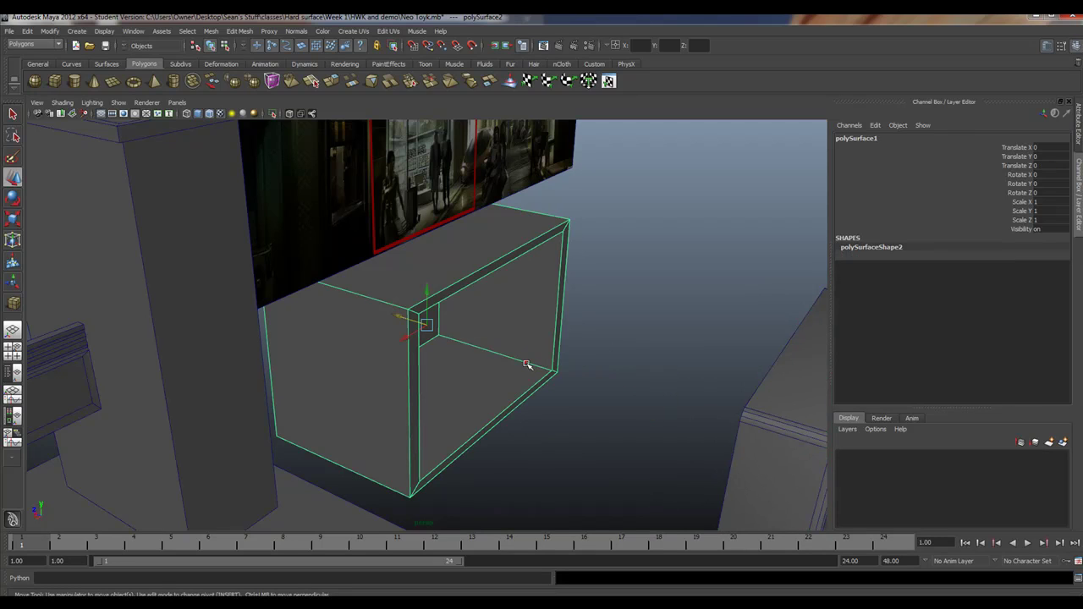
{"action": "right_click_drag", "start_coordinate": [513, 377], "coordinate": [512, 406]}
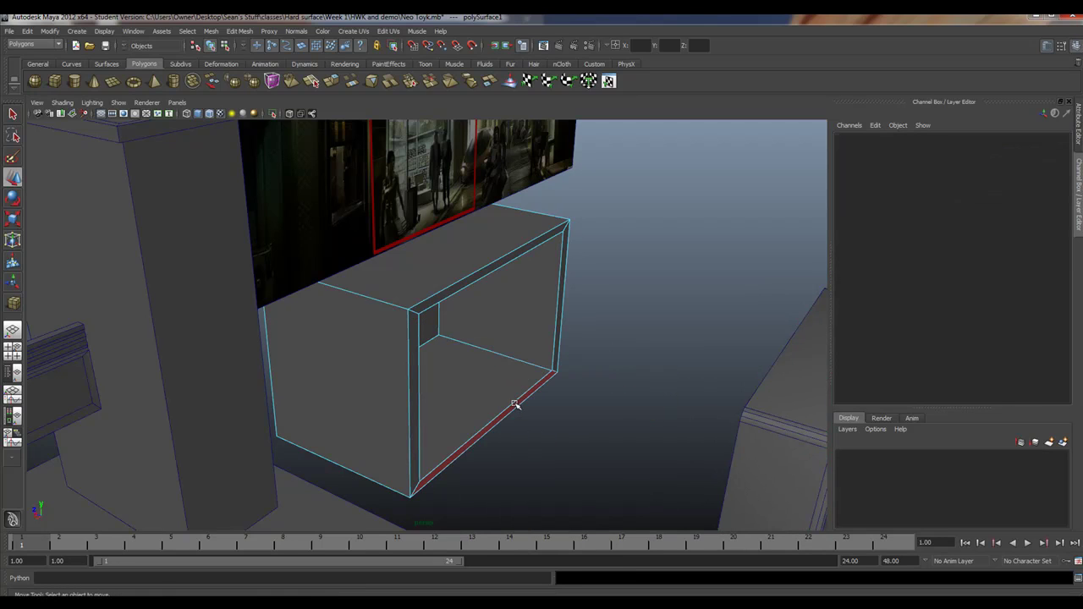
{"action": "left_click", "coordinate": [485, 392]}
{"action": "key", "text": "f"}
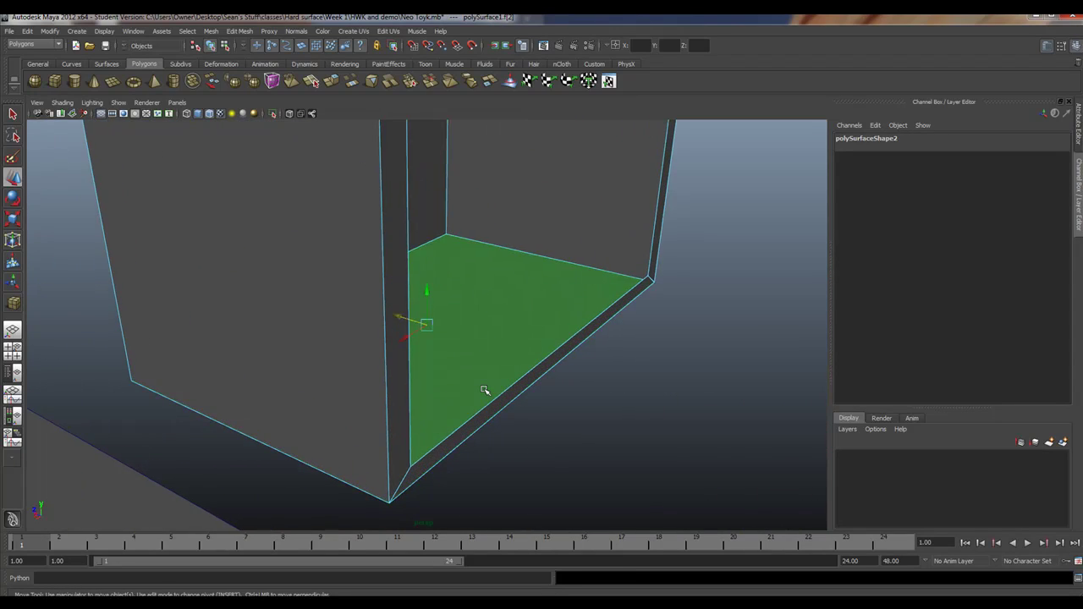
{"action": "left_click_drag", "start_coordinate": [573, 388], "coordinate": [530, 373], "text": "alt"}
{"action": "right_click_drag", "start_coordinate": [529, 374], "coordinate": [437, 326], "text": "alt"}
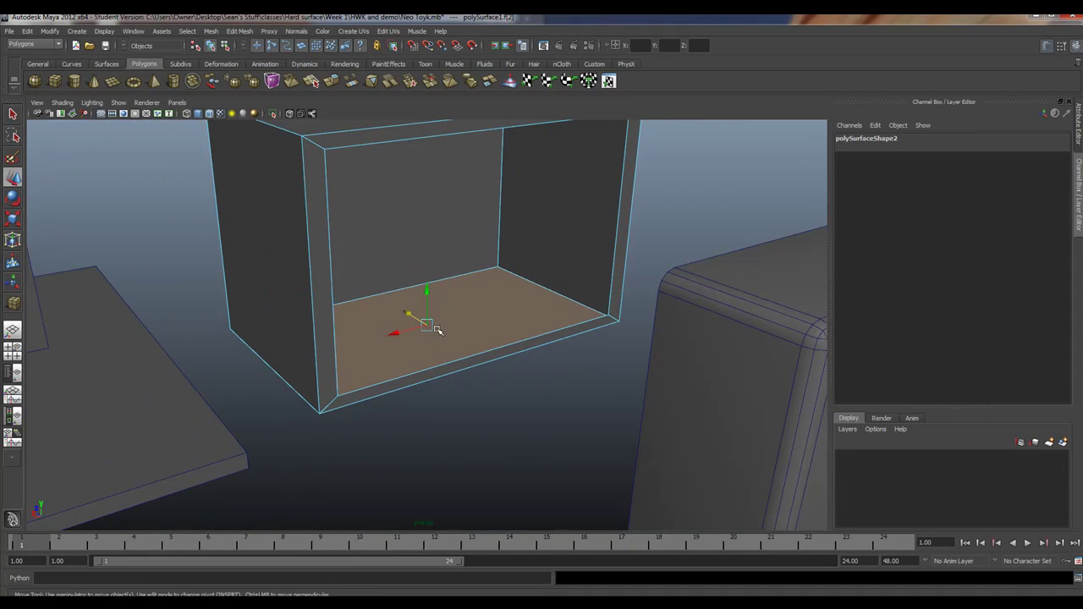
{"action": "scroll", "coordinate": [437, 323], "scroll_direction": "up", "scroll_amount": 3}
{"action": "middle_click_drag", "start_coordinate": [437, 323], "coordinate": [412, 406], "text": "alt"}
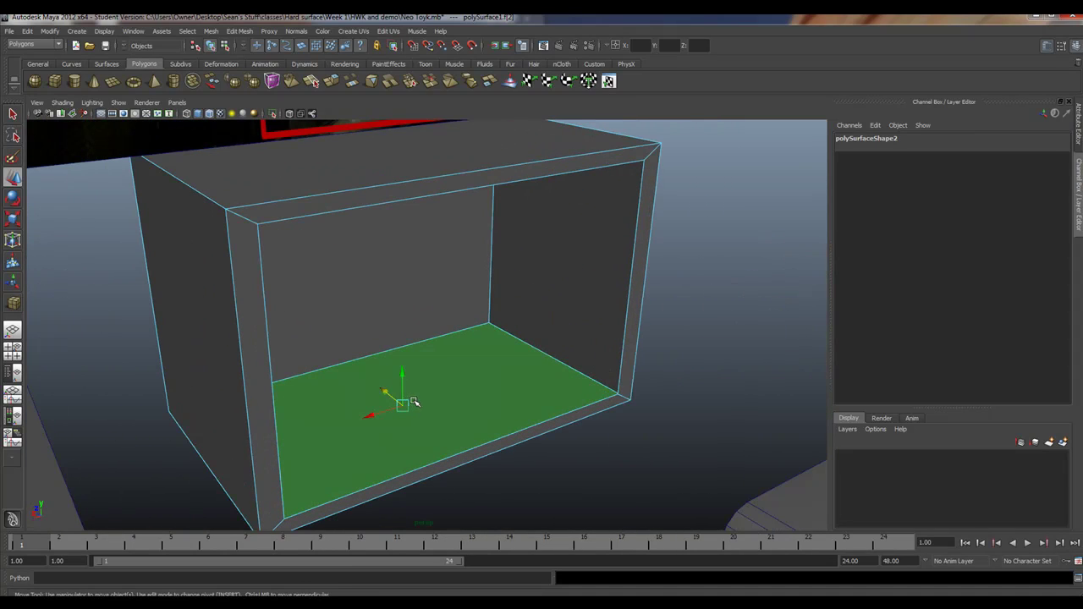
- Select the frame's inner and outer depth edges together with the short diagonal edges at its front corners
{"action": "right_click_drag", "start_coordinate": [481, 385], "coordinate": [498, 352]}
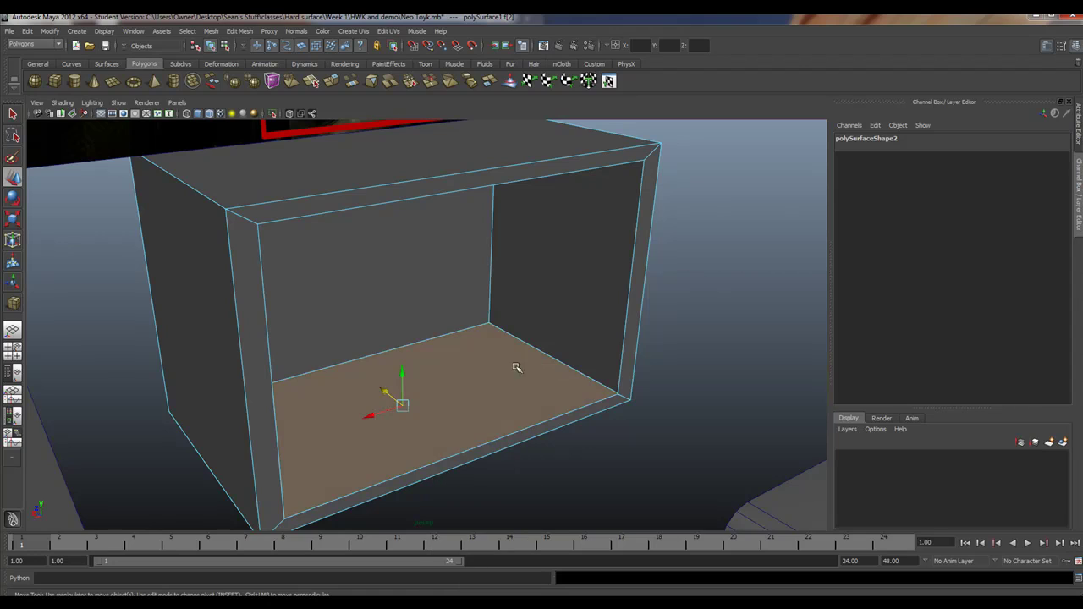
{"action": "left_click", "coordinate": [622, 396]}
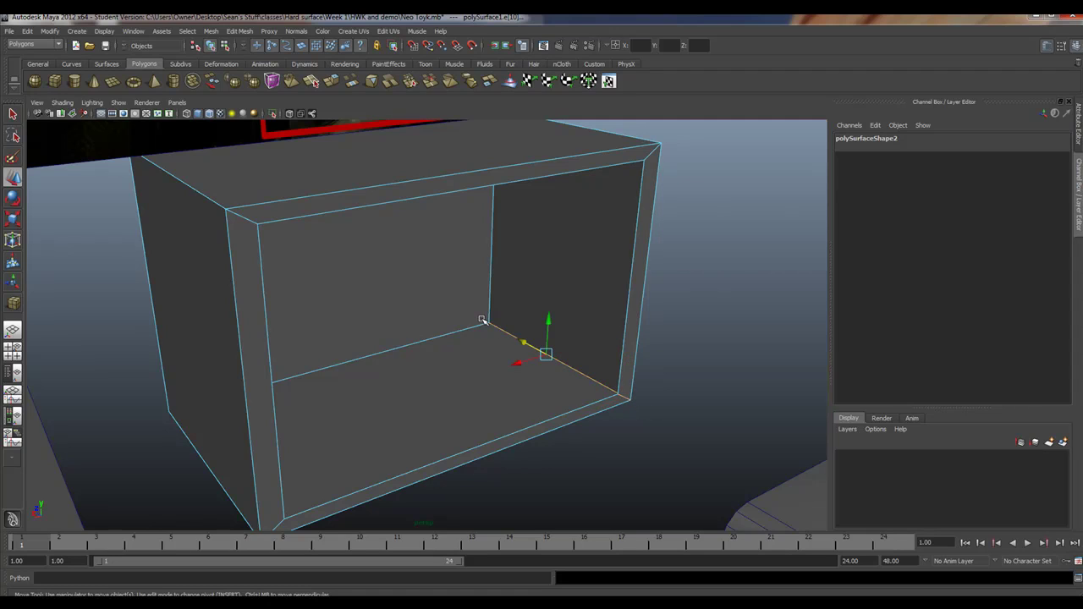
{"action": "left_click", "coordinate": [651, 154], "text": "shift"}
{"action": "left_click_drag", "start_coordinate": [598, 193], "coordinate": [437, 261], "text": "alt"}
{"action": "left_click", "coordinate": [246, 351], "text": "shift"}
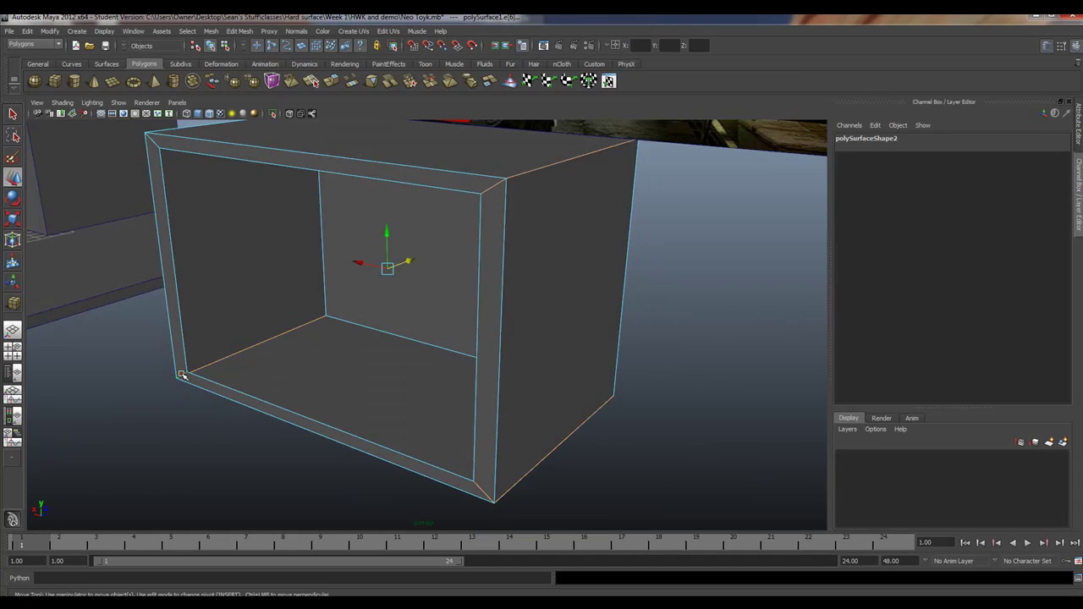
{"action": "left_click_drag", "start_coordinate": [179, 385], "coordinate": [275, 381], "text": "alt"}
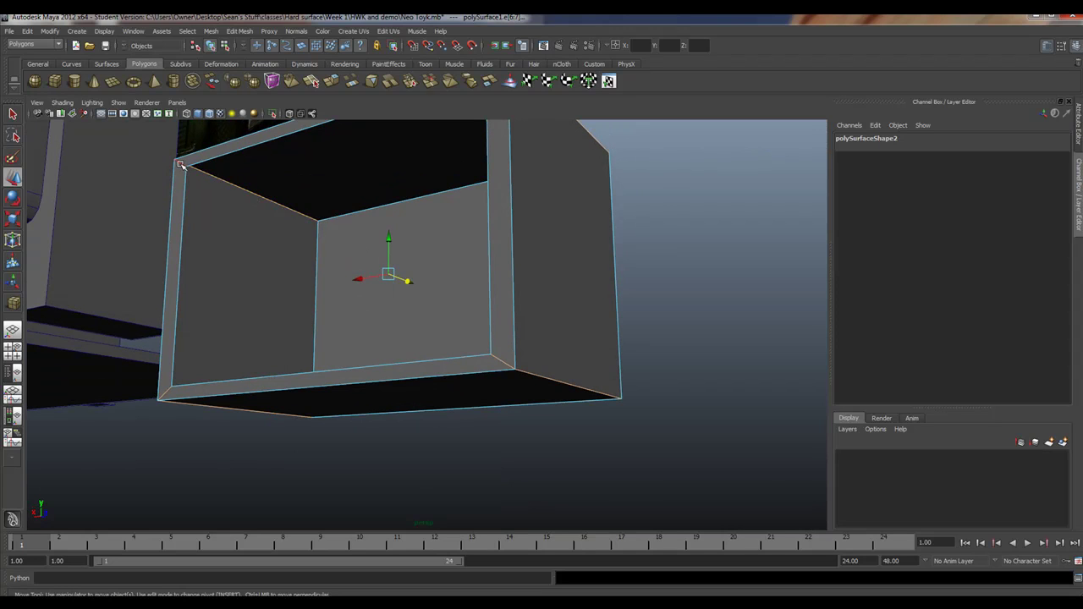
{"action": "left_click_drag", "start_coordinate": [147, 218], "coordinate": [387, 261], "text": "alt"}
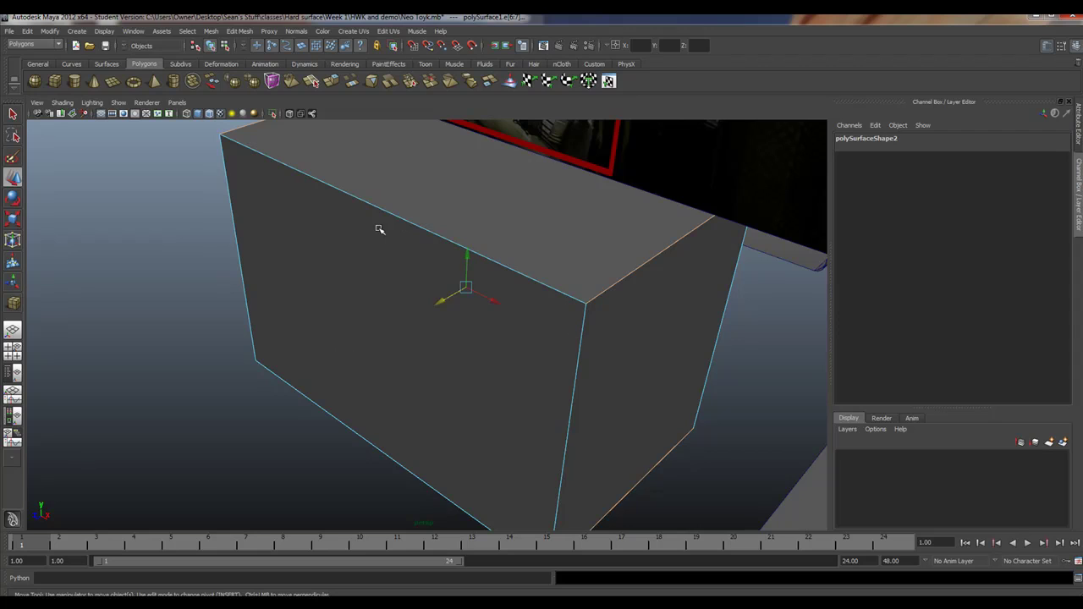
- Delete the back face of the hollow frame
{"action": "right_click_drag", "start_coordinate": [393, 292], "coordinate": [397, 315]}
{"action": "left_click", "coordinate": [399, 317]}
{"action": "key", "text": "Delete"}
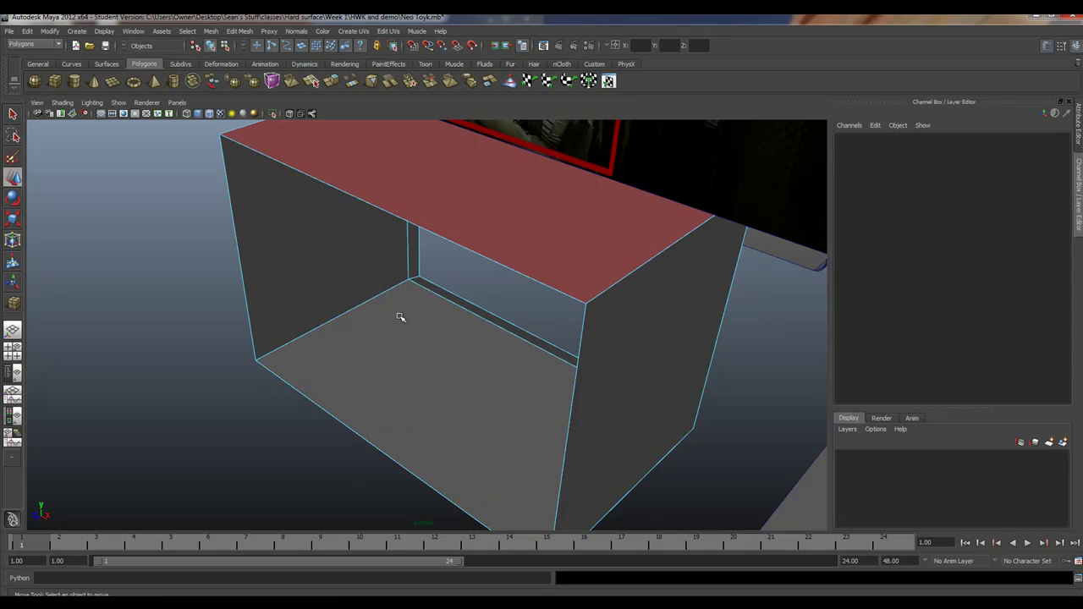
{"action": "left_click_drag", "start_coordinate": [568, 326], "coordinate": [430, 302], "text": "alt"}
{"action": "right_click_drag", "start_coordinate": [507, 324], "coordinate": [709, 350], "text": "alt"}
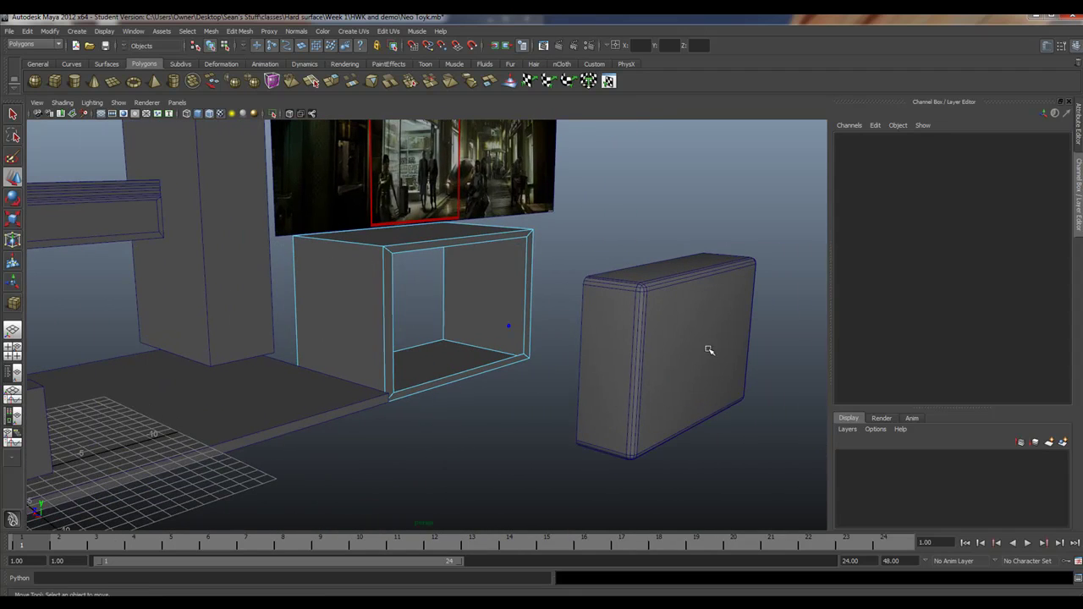
- Delete the bottom face of the tall column beside the frame
{"action": "right_click_drag", "start_coordinate": [438, 292], "coordinate": [544, 304], "text": "alt"}
{"action": "left_click_drag", "start_coordinate": [324, 325], "coordinate": [346, 299], "text": "alt"}
{"action": "left_click", "coordinate": [120, 205]}
{"action": "right_click_drag", "start_coordinate": [120, 219], "coordinate": [132, 252]}
{"action": "left_click", "coordinate": [122, 233]}
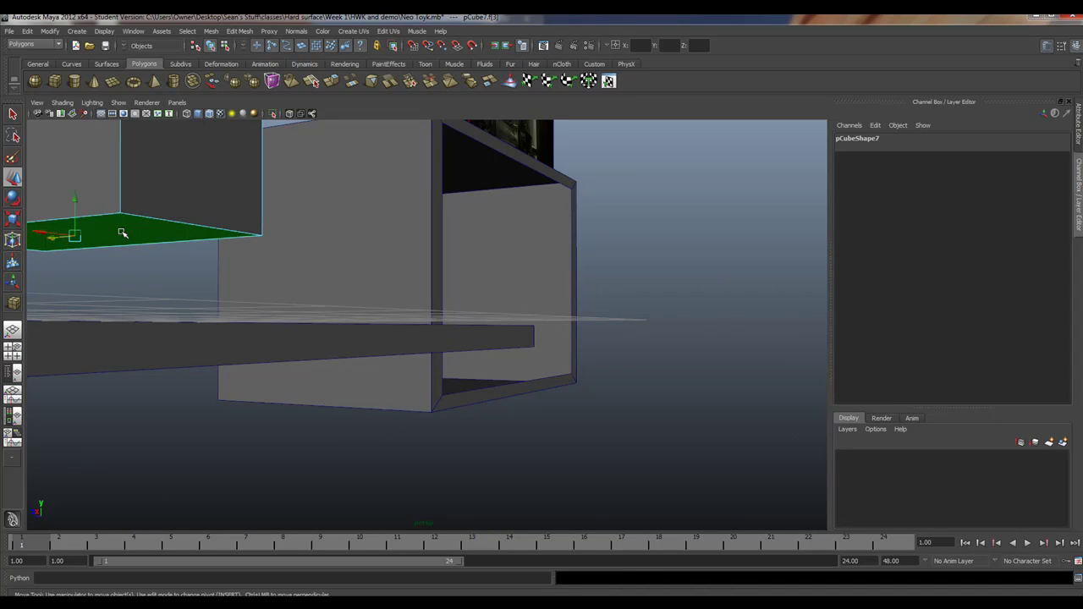
{"action": "key", "text": "Delete"}
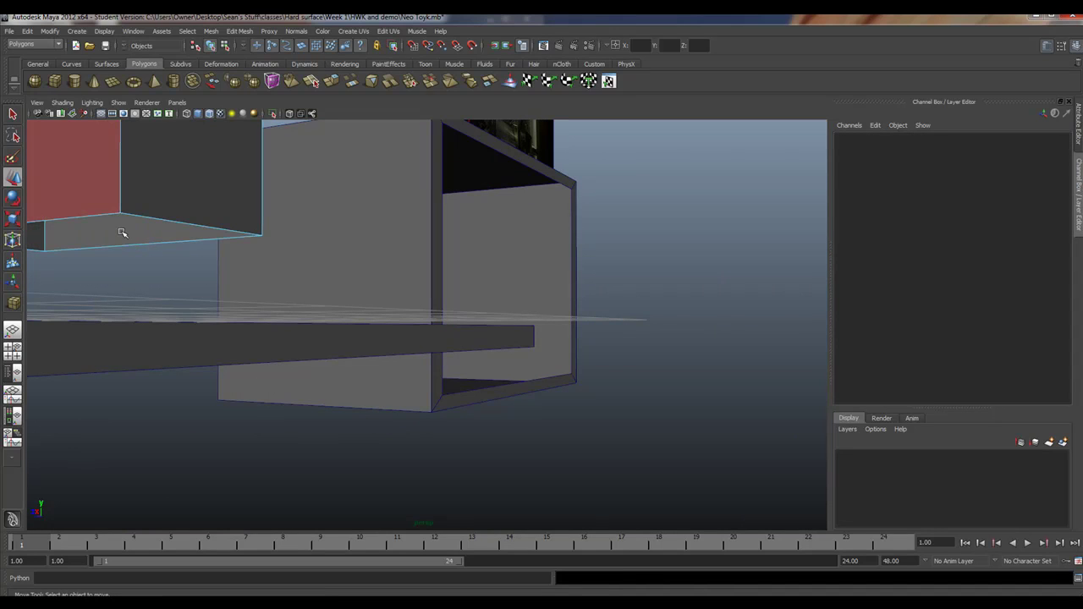
- Select the hollow frame's inner and outer depth edges together with the short diagonal edges at its front corners
{"action": "left_click_drag", "start_coordinate": [122, 233], "coordinate": [437, 232], "text": "alt"}
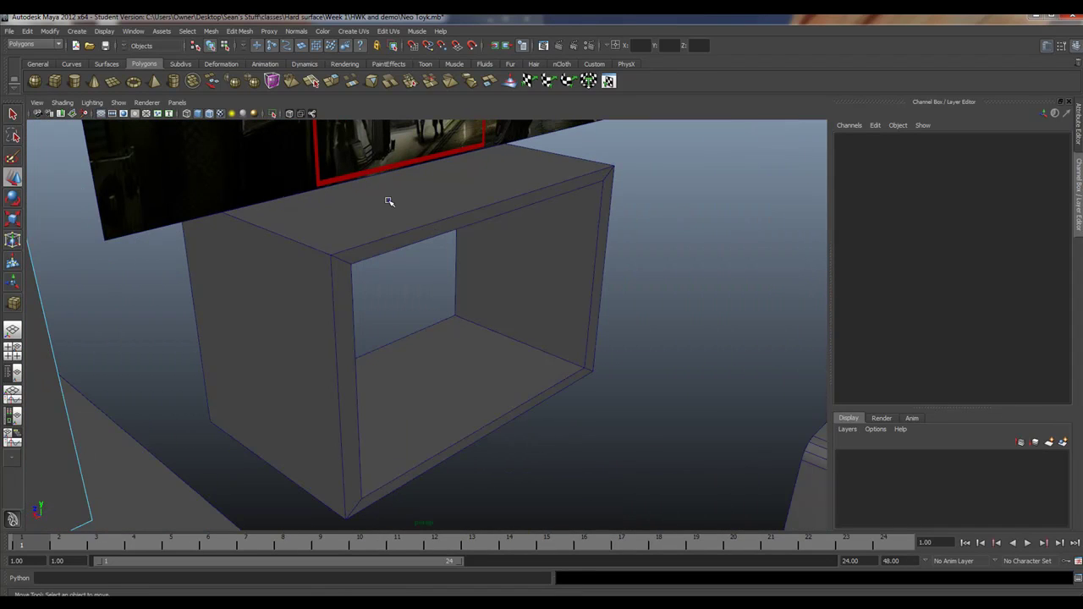
{"action": "right_click_drag", "start_coordinate": [389, 200], "coordinate": [419, 186]}
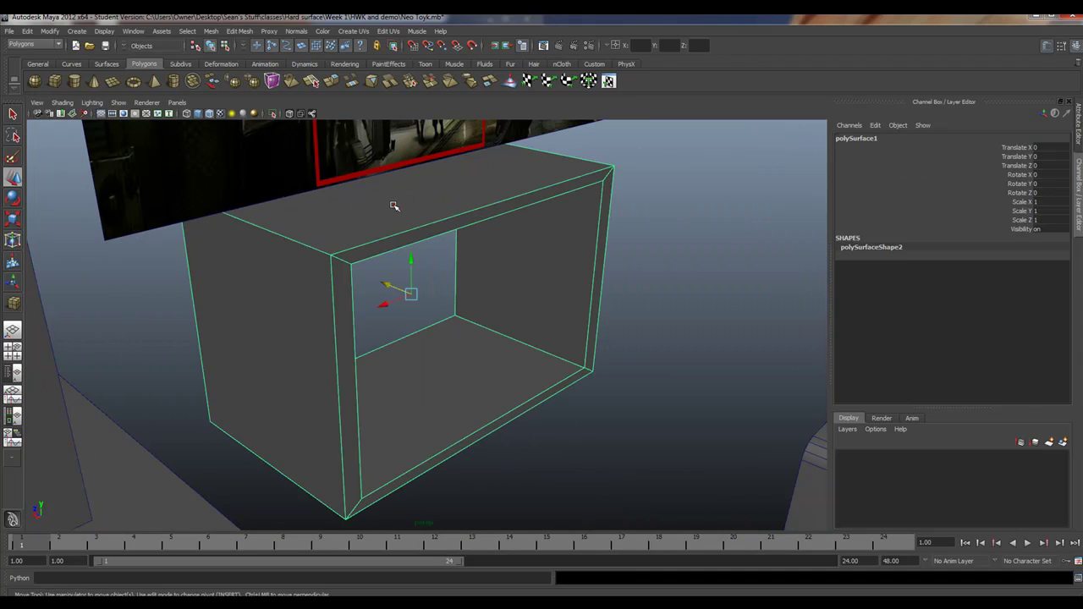
{"action": "right_click_drag", "start_coordinate": [284, 234], "coordinate": [285, 226]}
{"action": "left_click", "coordinate": [286, 236]}
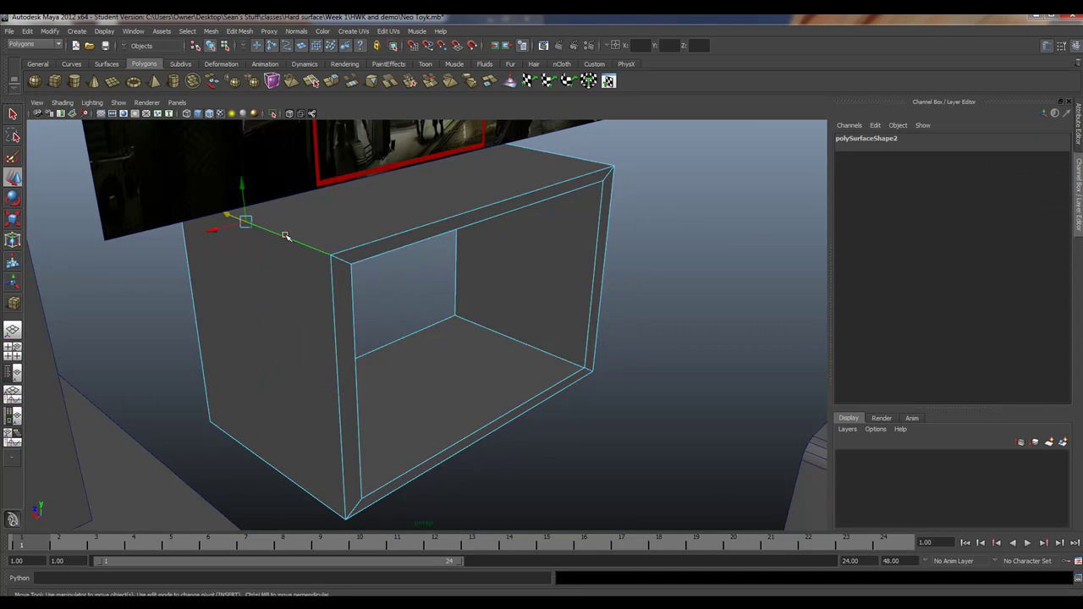
{"action": "left_click", "coordinate": [339, 263], "text": "shift"}
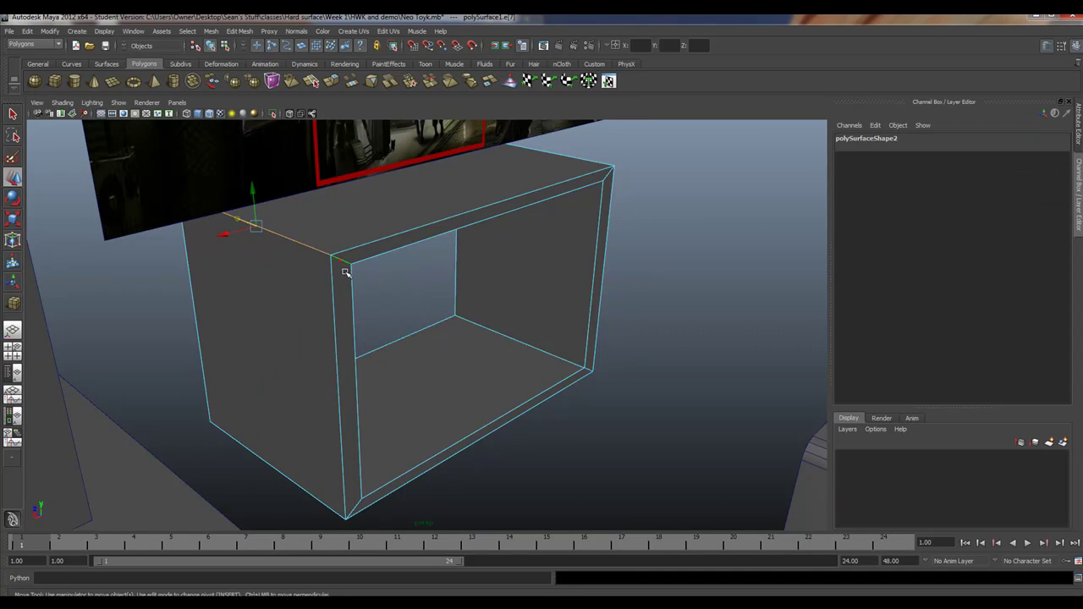
{"action": "left_click", "coordinate": [354, 509], "text": "shift"}
{"action": "left_click", "coordinate": [289, 483], "text": "shift"}
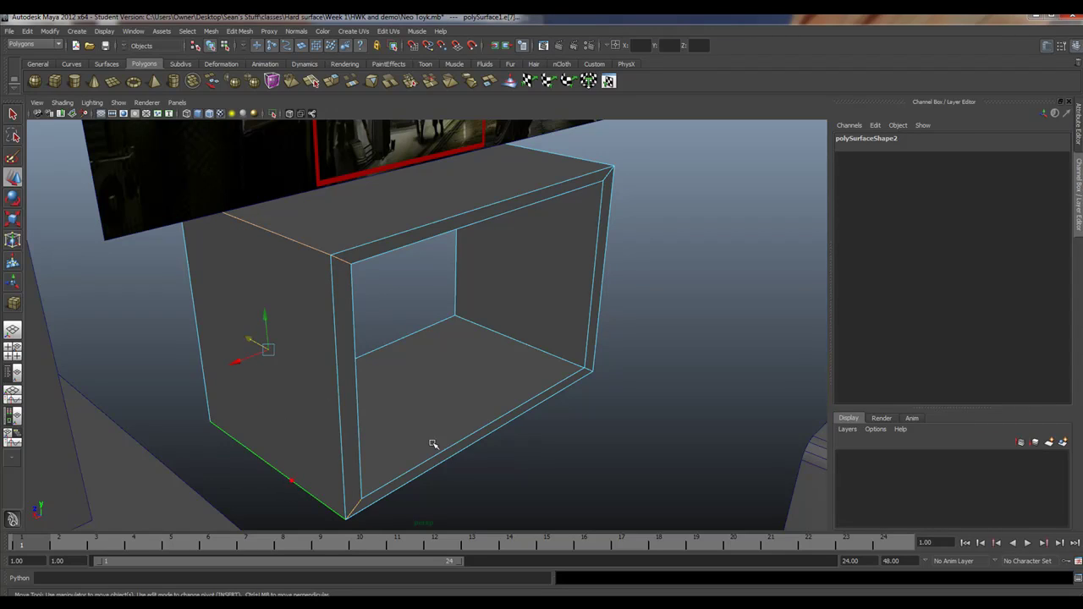
{"action": "left_click", "coordinate": [585, 367], "text": "shift"}
{"action": "left_click_drag", "start_coordinate": [537, 256], "coordinate": [523, 220], "text": "alt"}
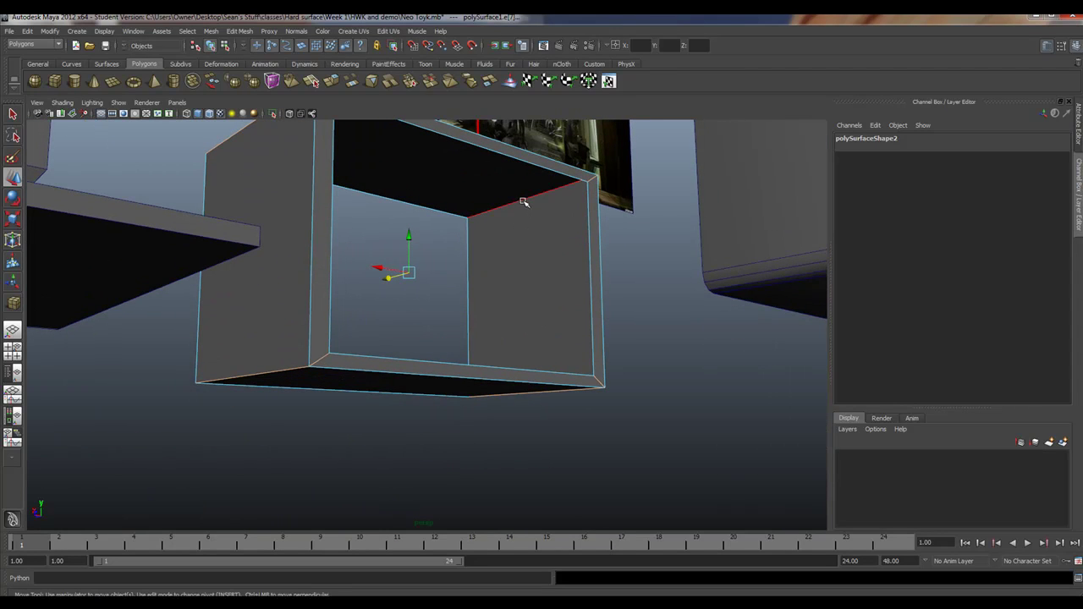
{"action": "left_click_drag", "start_coordinate": [458, 225], "coordinate": [474, 203], "text": "alt"}
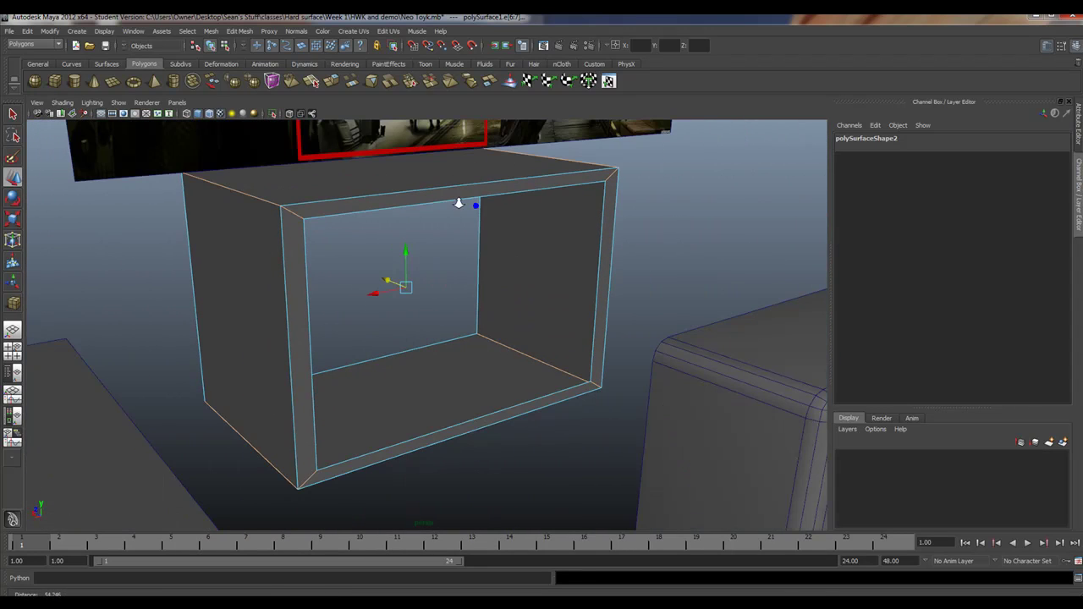
{"action": "left_click_drag", "start_coordinate": [402, 184], "coordinate": [463, 275], "text": "alt"}
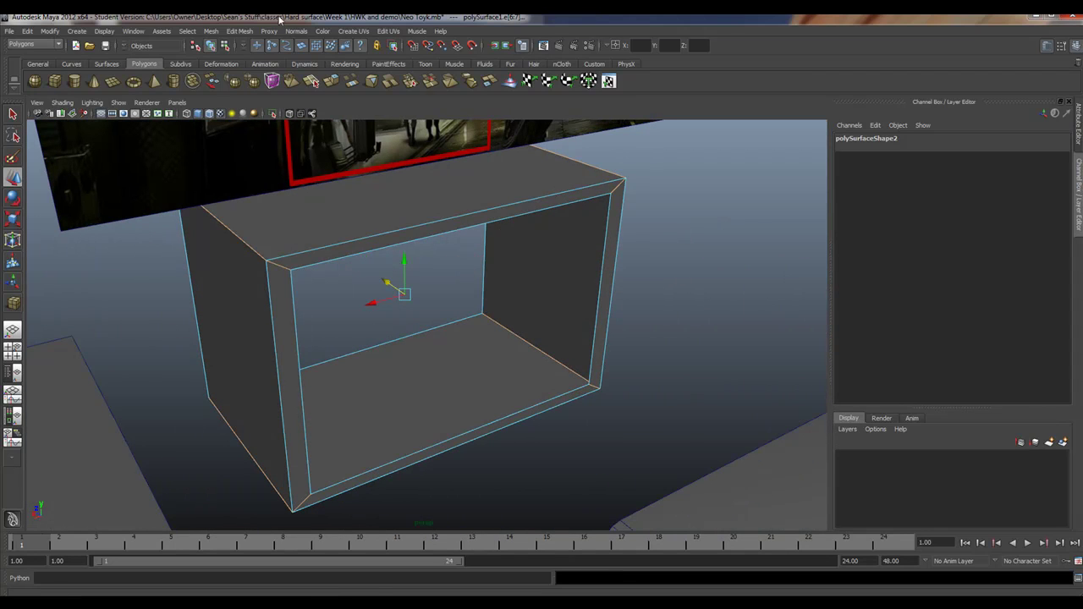
- Try to bevel the frame's selected depth and corner edges with 3 segments and an offset of 0.231
{"action": "left_click", "coordinate": [241, 31]}
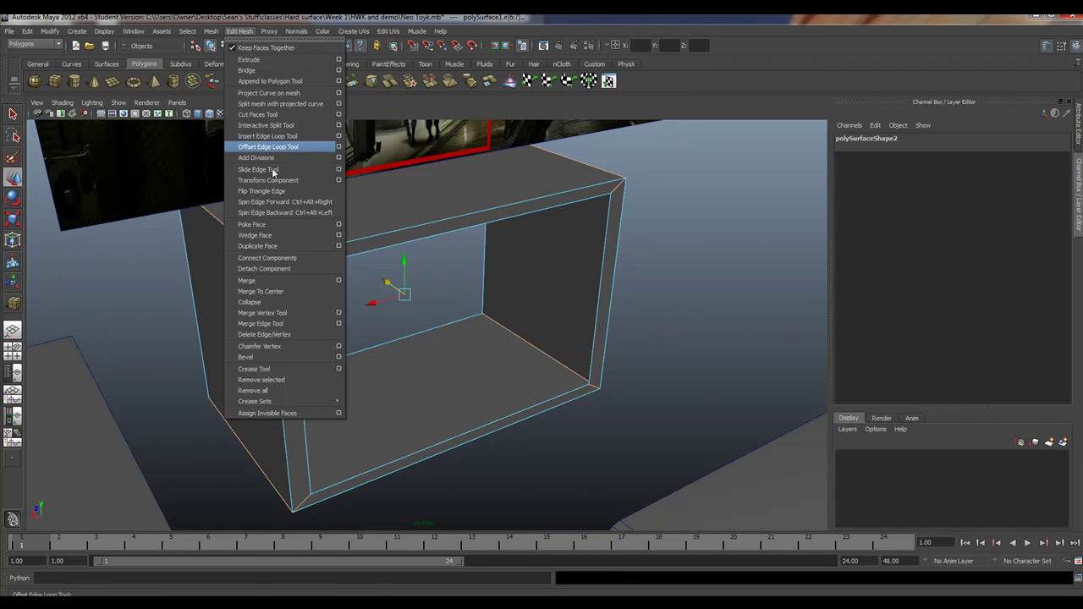
{"action": "left_click", "coordinate": [279, 357]}
{"action": "left_click_drag", "start_coordinate": [281, 358], "coordinate": [244, 336], "text": "alt"}
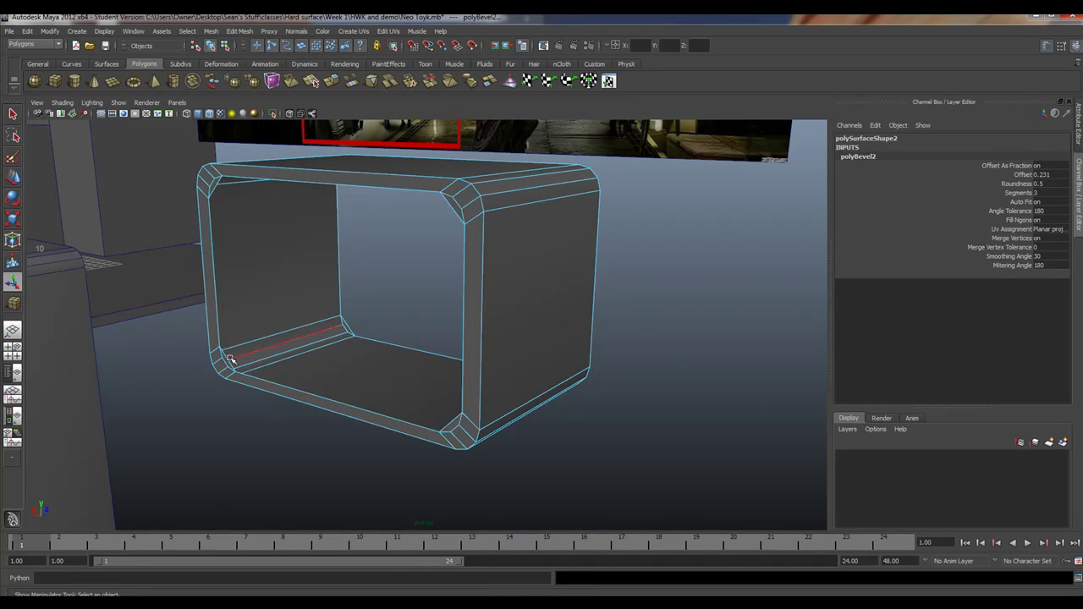
{"action": "left_click_drag", "start_coordinate": [208, 241], "coordinate": [260, 237], "text": "alt"}
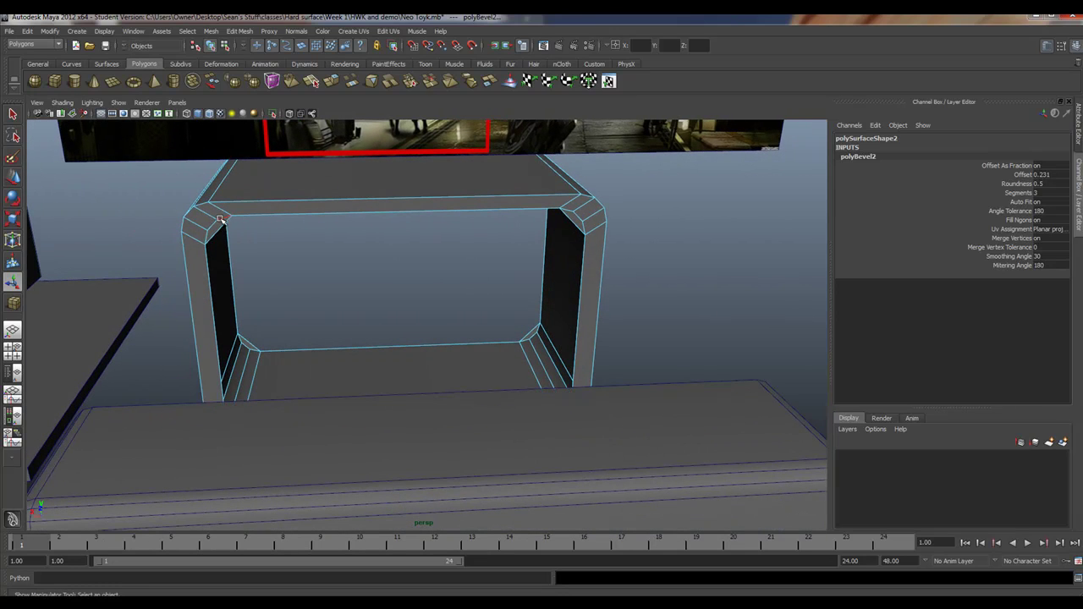
{"action": "left_click_drag", "start_coordinate": [223, 307], "coordinate": [246, 292], "text": "alt"}
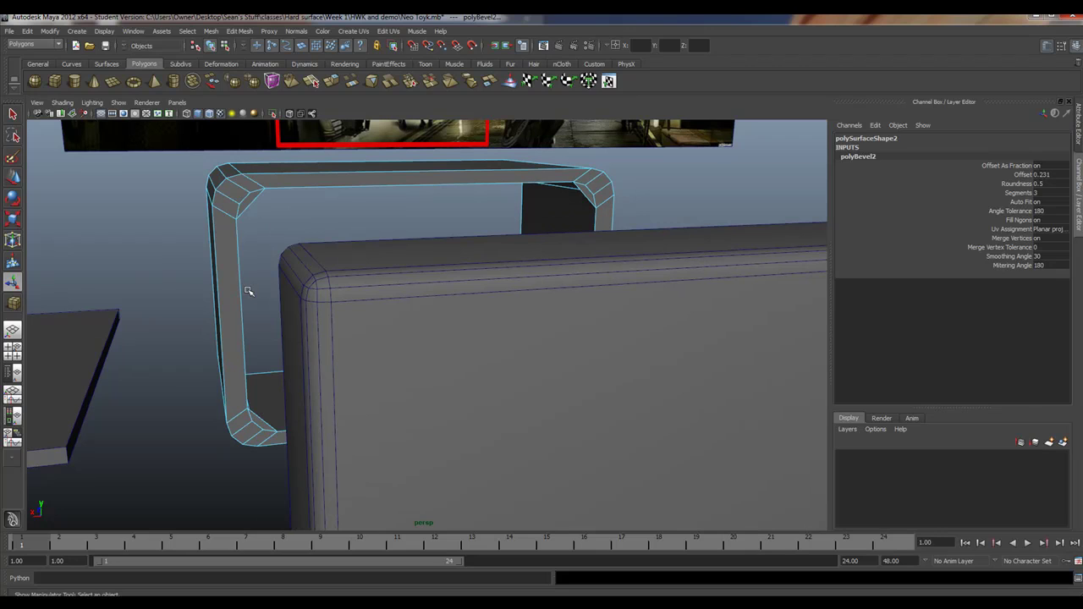
{"action": "key", "text": "ctrl+z"}
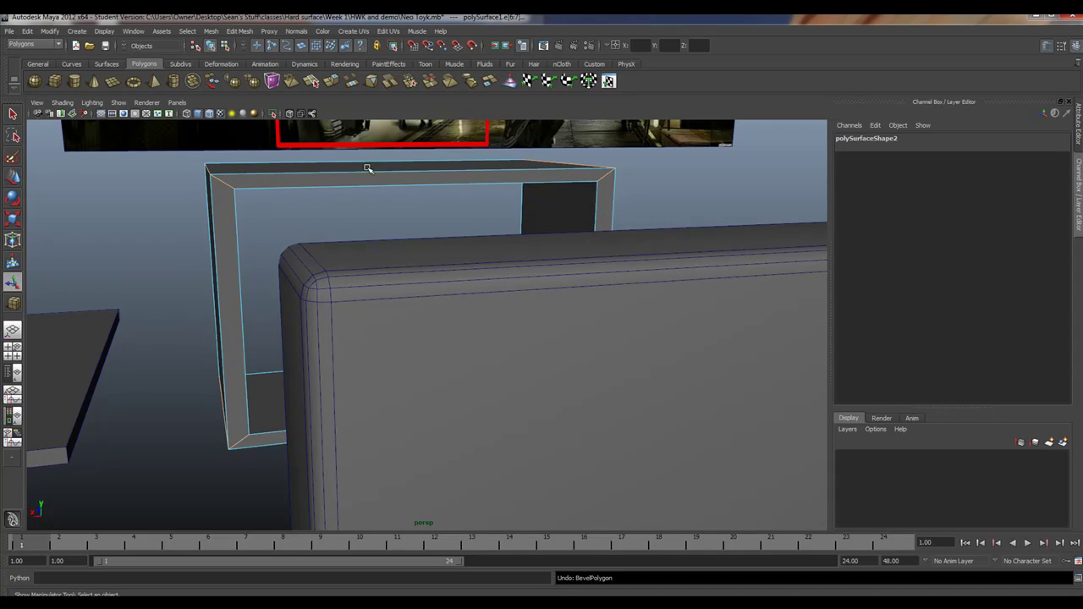
- Select the loop of four inner edges around the frame's front opening
{"action": "left_click_drag", "start_coordinate": [345, 169], "coordinate": [380, 174], "text": "alt"}
{"action": "scroll", "coordinate": [387, 171], "scroll_direction": "up", "scroll_amount": 4}
{"action": "right_click", "coordinate": [333, 141]}
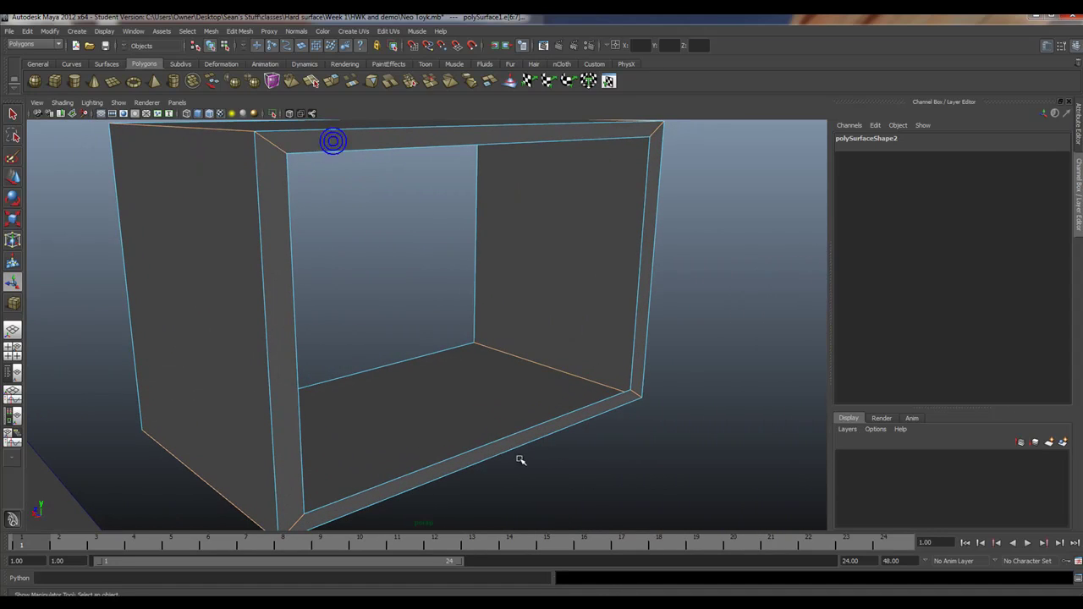
{"action": "right_click_drag", "start_coordinate": [498, 441], "coordinate": [498, 394]}
{"action": "left_click", "coordinate": [501, 440]}
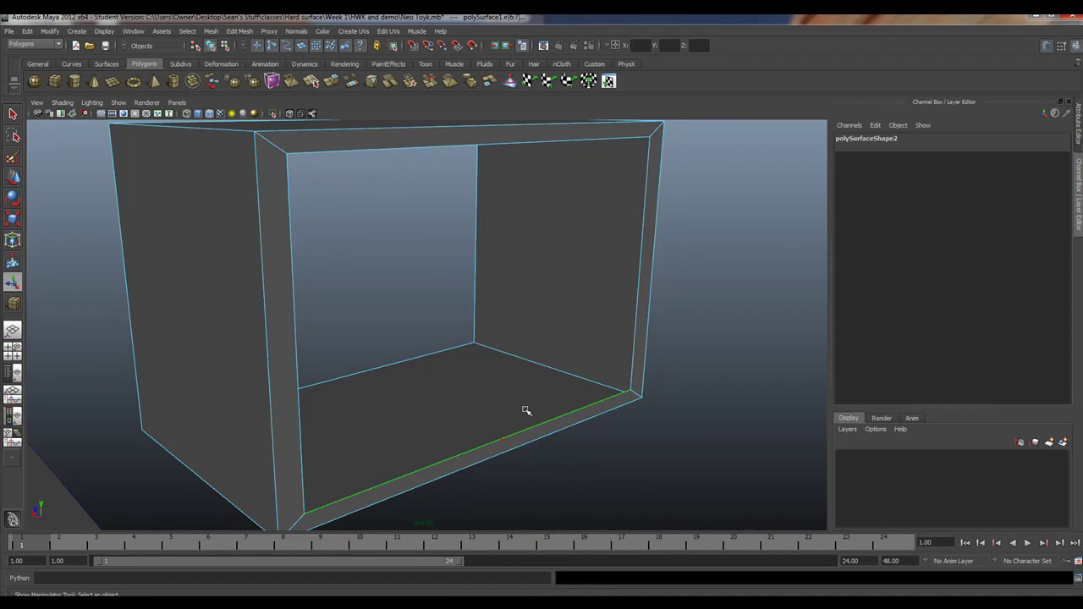
{"action": "left_click", "coordinate": [638, 287], "text": "shift"}
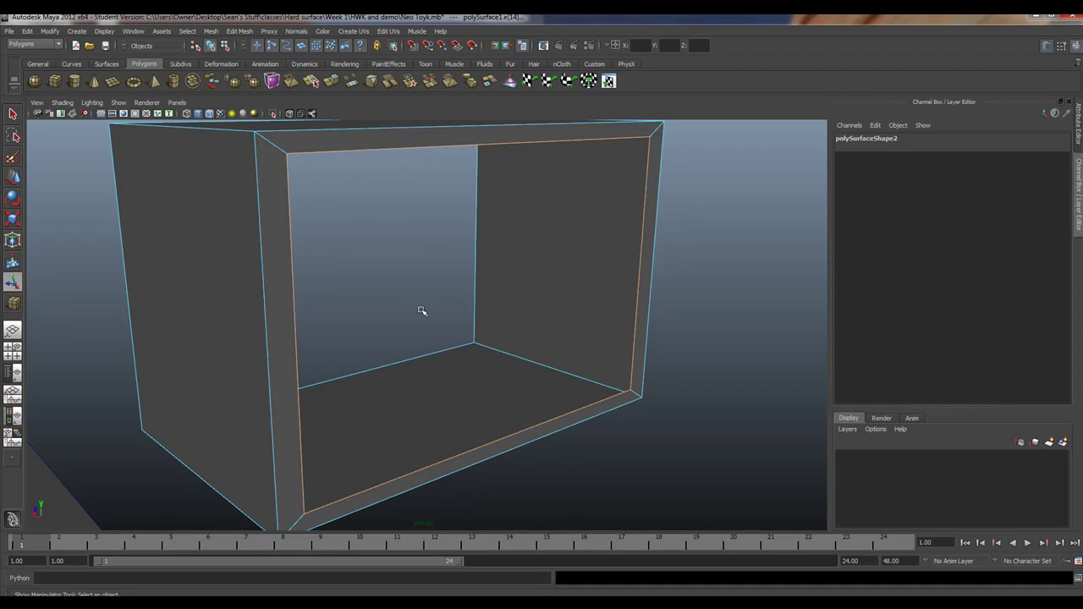
{"action": "left_click_drag", "start_coordinate": [380, 367], "coordinate": [505, 363], "text": "alt"}
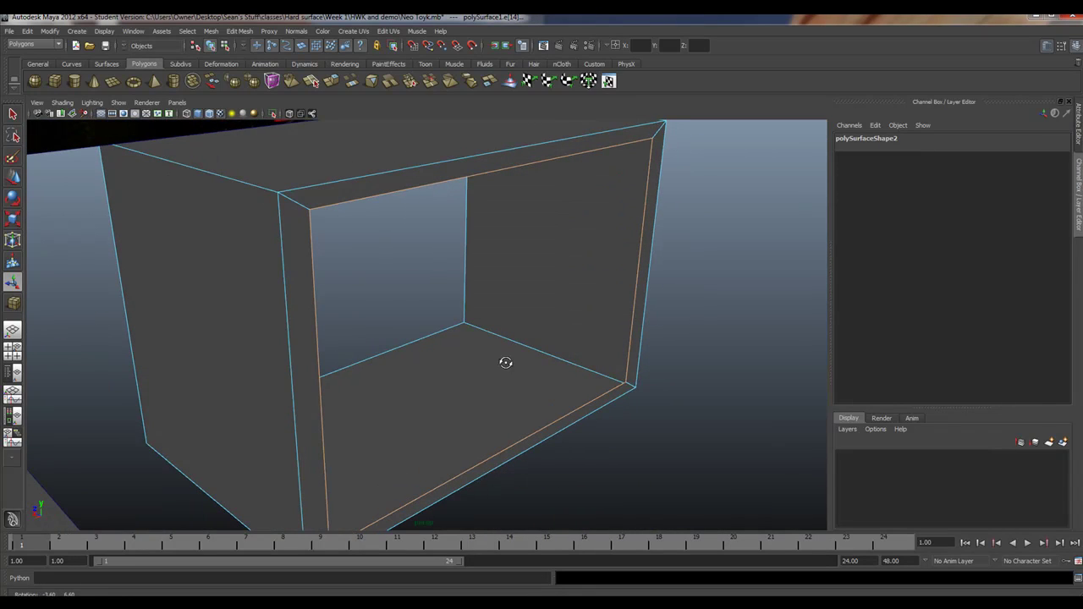
- Extrude the opening's inner edge loop back into the frame to a local Z translation of -2.711, forming an inner lip
{"action": "left_click", "coordinate": [331, 81]}
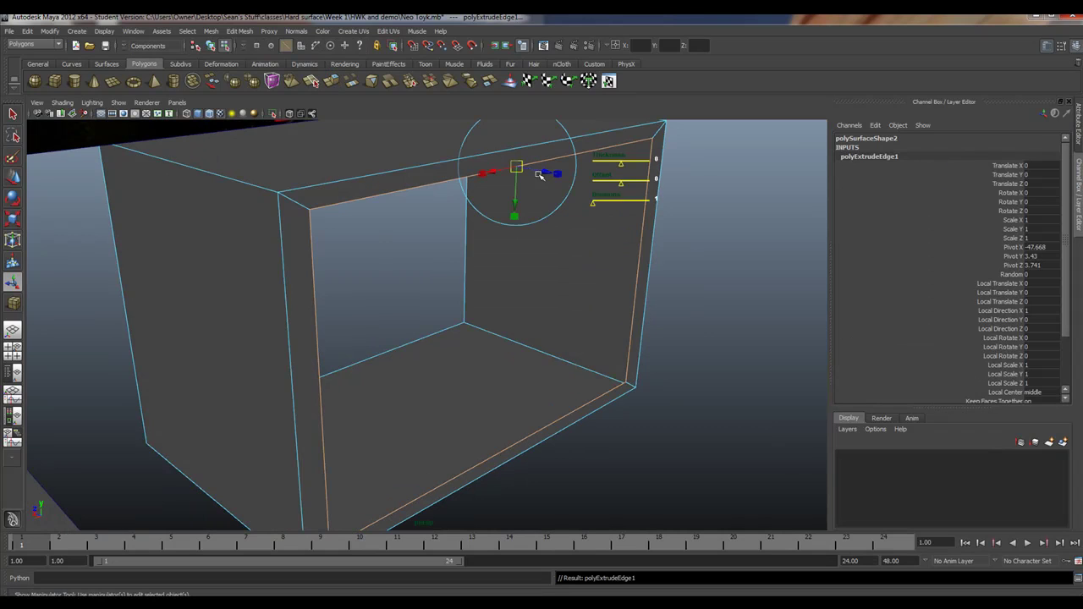
{"action": "left_click_drag", "start_coordinate": [546, 174], "coordinate": [475, 174]}
{"action": "mouse_move", "coordinate": [571, 271]}
{"action": "left_mouse_down", "text": "alt"}
{"action": "mouse_move", "coordinate": [242, 251]}
{"action": "mouse_move", "coordinate": [259, 251]}
{"action": "mouse_move", "coordinate": [254, 263]}
{"action": "mouse_move", "coordinate": [252, 254]}
{"action": "mouse_move", "coordinate": [558, 279]}
{"action": "left_mouse_up", "text": "alt"}
{"action": "right_click_drag", "start_coordinate": [500, 253], "coordinate": [561, 334], "text": "alt"}
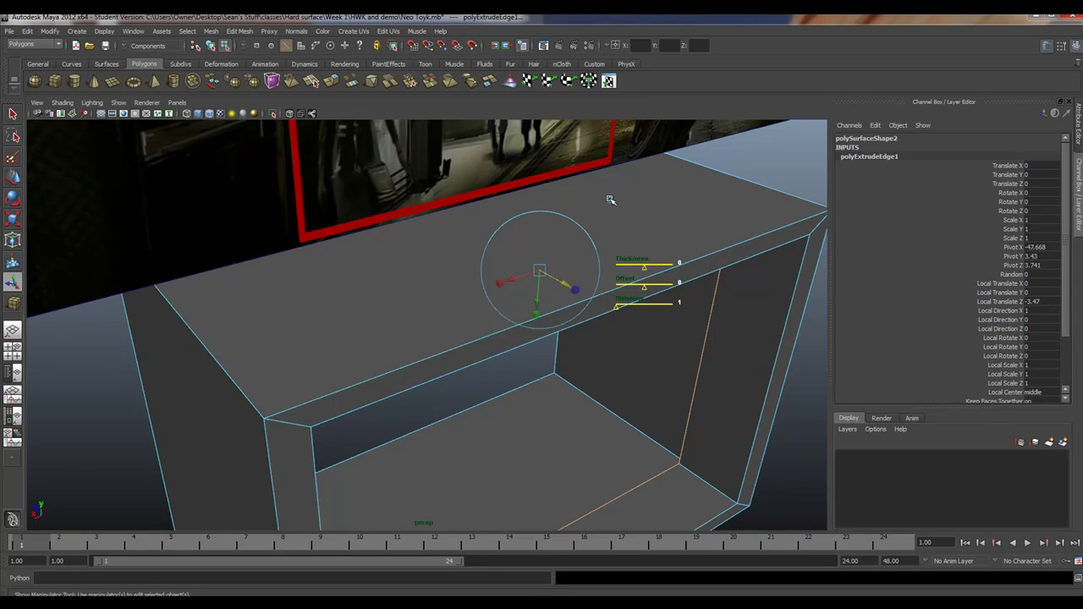
{"action": "left_click_drag", "start_coordinate": [604, 225], "coordinate": [604, 206], "text": "alt"}
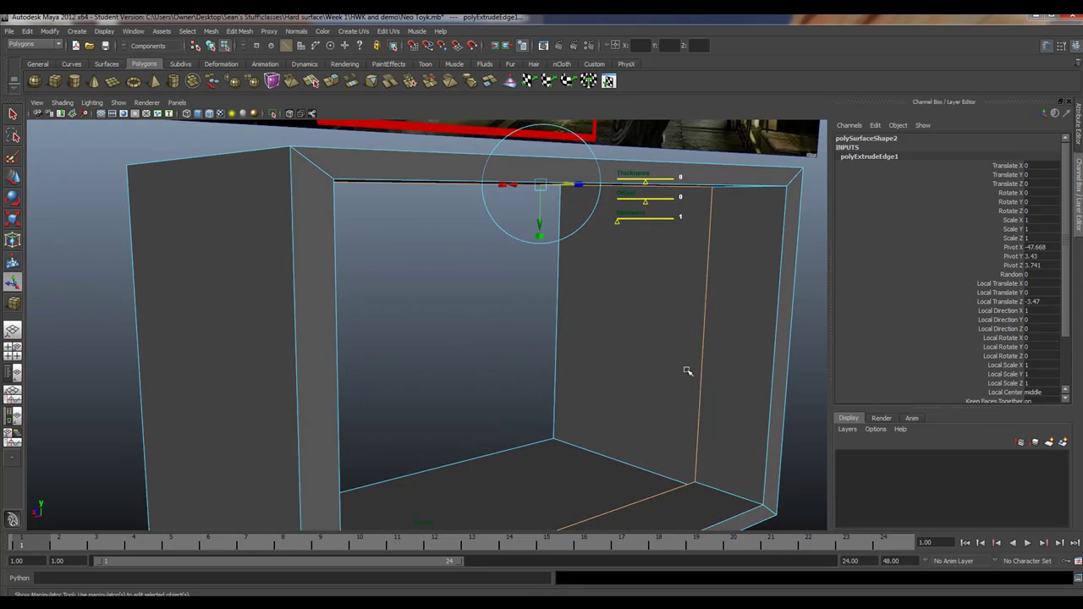
{"action": "right_click_drag", "start_coordinate": [684, 370], "coordinate": [479, 308], "text": "alt"}
{"action": "left_click_drag", "start_coordinate": [479, 308], "coordinate": [530, 320], "text": "alt"}
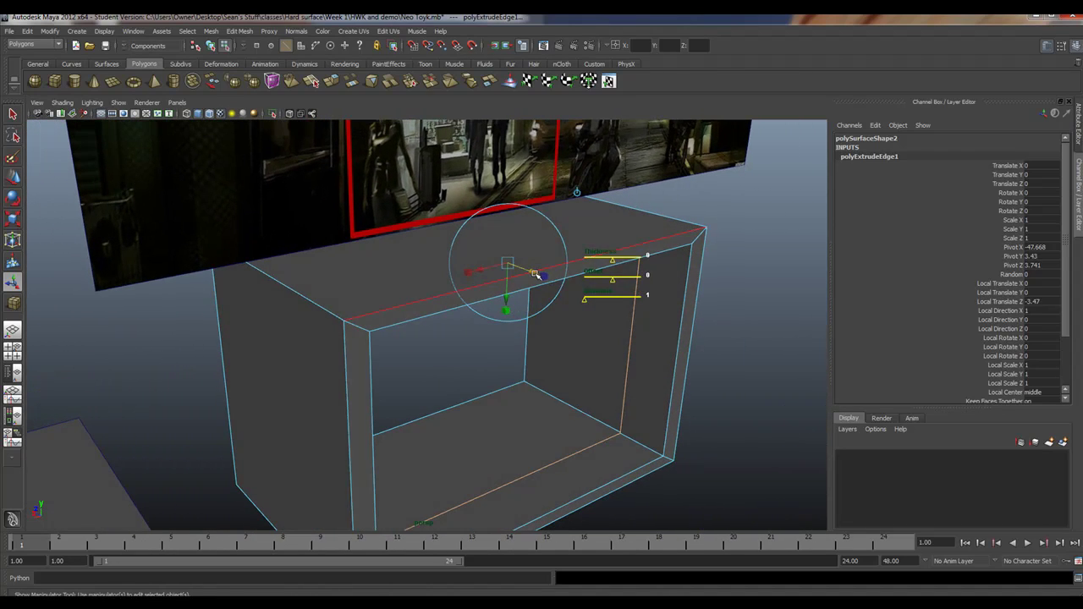
{"action": "left_click_drag", "start_coordinate": [535, 273], "coordinate": [547, 278]}
{"action": "left_click_drag", "start_coordinate": [595, 385], "coordinate": [611, 389], "text": "alt"}
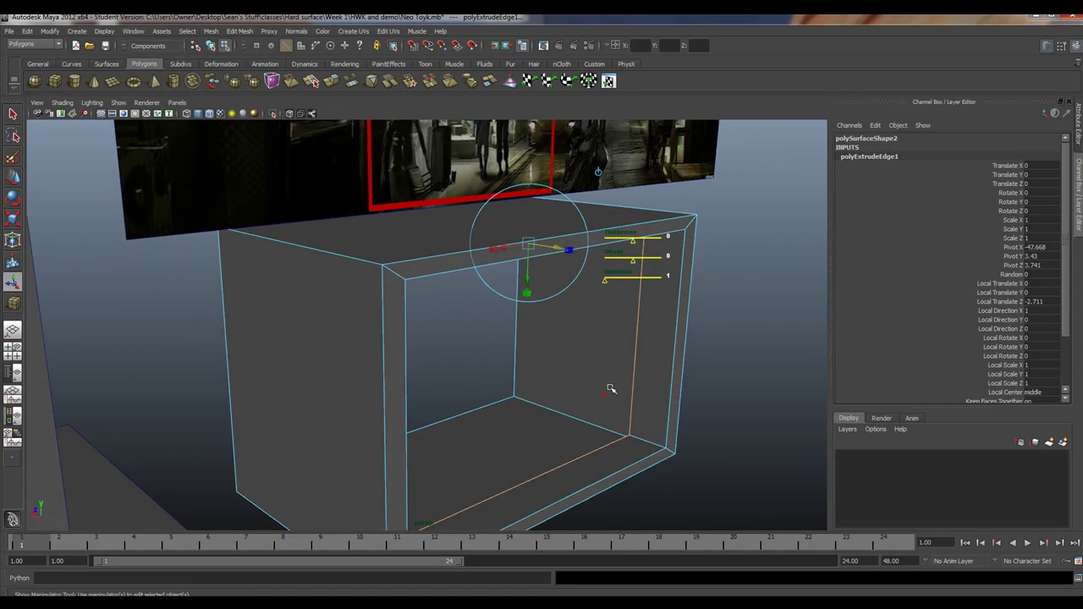
- Select the short depth edges of the inner lip and the diagonal edges at the frame's front corners
{"action": "right_click_drag", "start_coordinate": [640, 435], "coordinate": [636, 388]}
{"action": "left_click", "coordinate": [645, 442]}
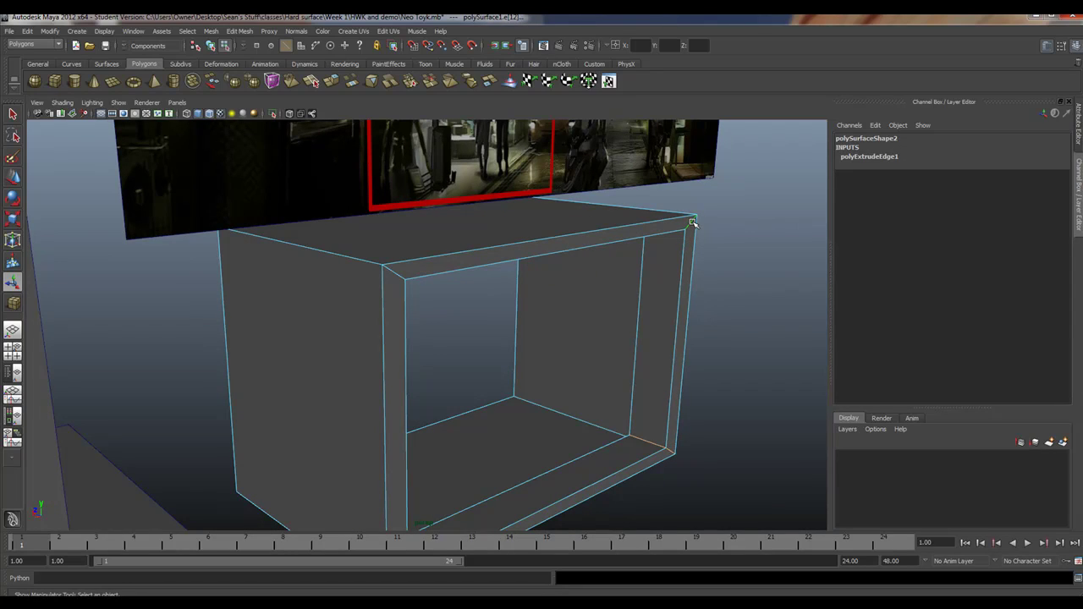
{"action": "left_click_drag", "start_coordinate": [633, 300], "coordinate": [394, 376], "text": "alt"}
{"action": "left_click_drag", "start_coordinate": [218, 363], "coordinate": [435, 358], "text": "alt"}
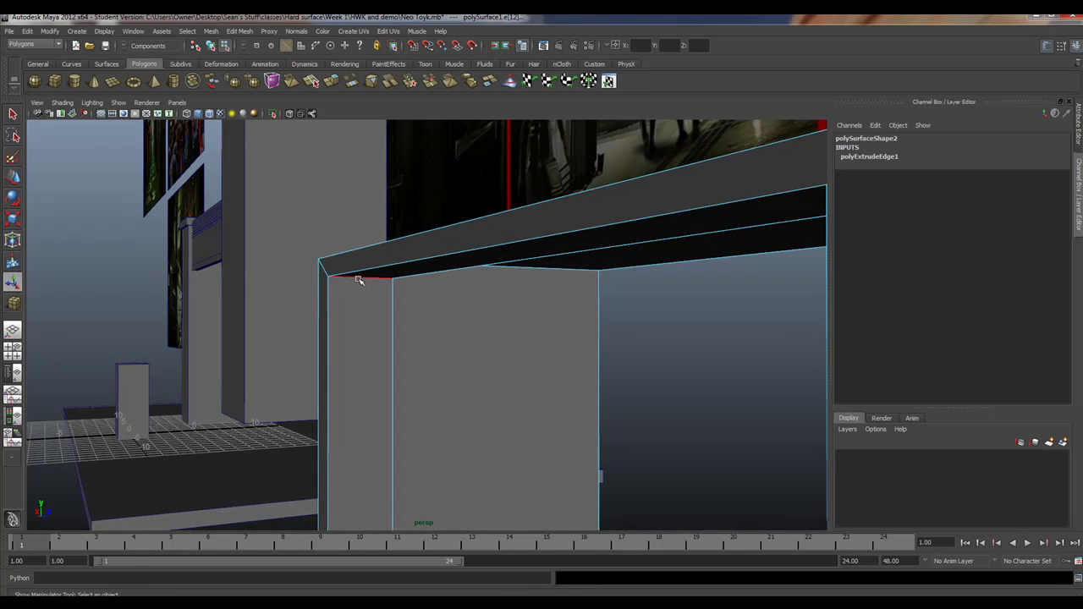
{"action": "left_click", "coordinate": [326, 270]}
{"action": "left_click_drag", "start_coordinate": [326, 270], "coordinate": [448, 372], "text": "alt"}
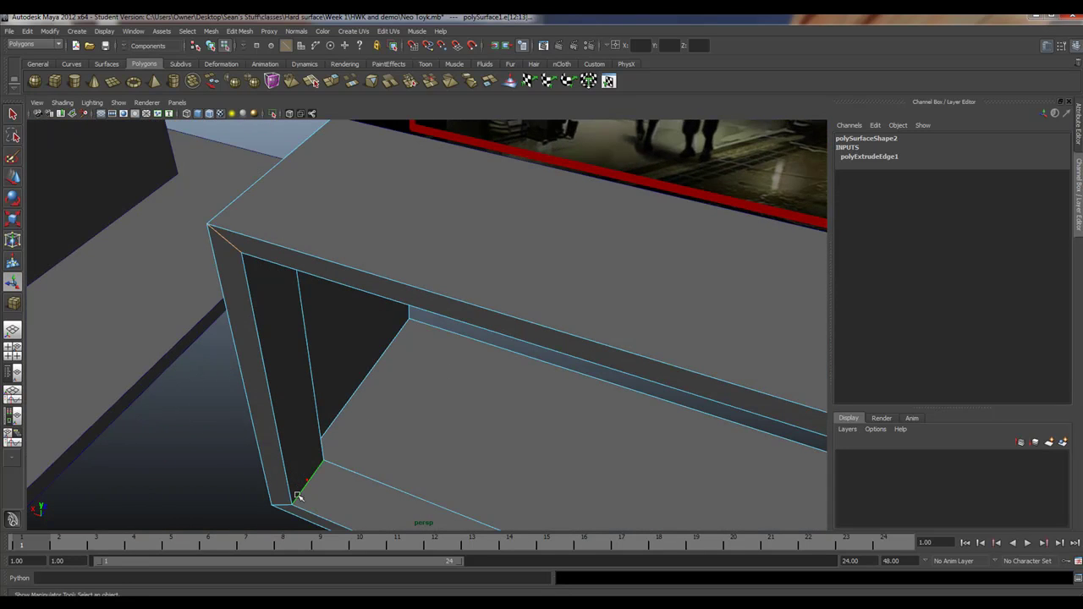
{"action": "left_click_drag", "start_coordinate": [288, 500], "coordinate": [539, 380], "text": "alt"}
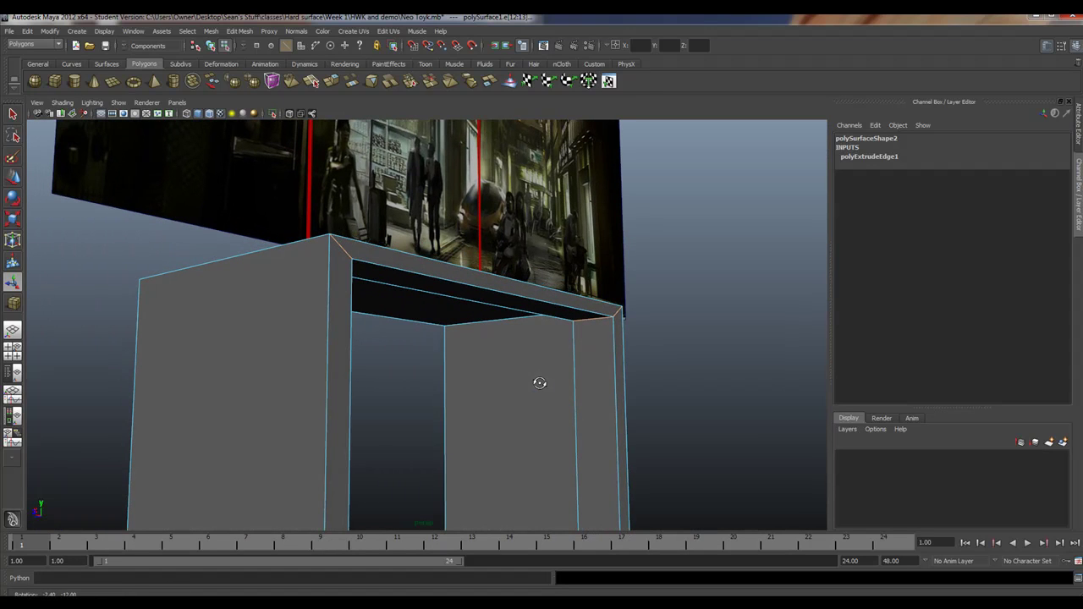
- Bevel the selected lip and front corner edges with 3 segments and an offset of 0.231
{"action": "left_click", "coordinate": [239, 31]}
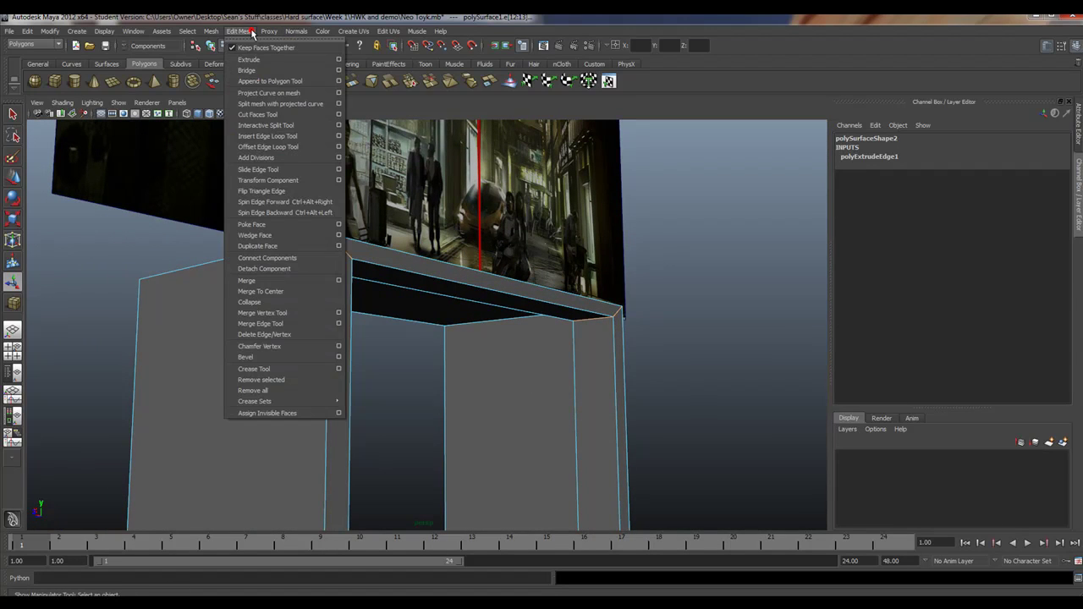
{"action": "left_click", "coordinate": [273, 357]}
{"action": "mouse_move", "coordinate": [533, 316]}
{"action": "left_mouse_down", "text": "alt"}
{"action": "mouse_move", "coordinate": [449, 336]}
{"action": "mouse_move", "coordinate": [287, 341]}
{"action": "mouse_move", "coordinate": [670, 340]}
{"action": "mouse_move", "coordinate": [649, 322]}
{"action": "mouse_move", "coordinate": [610, 355]}
{"action": "mouse_move", "coordinate": [534, 356]}
{"action": "mouse_move", "coordinate": [568, 329]}
{"action": "mouse_move", "coordinate": [546, 331]}
{"action": "left_mouse_up", "text": "alt"}
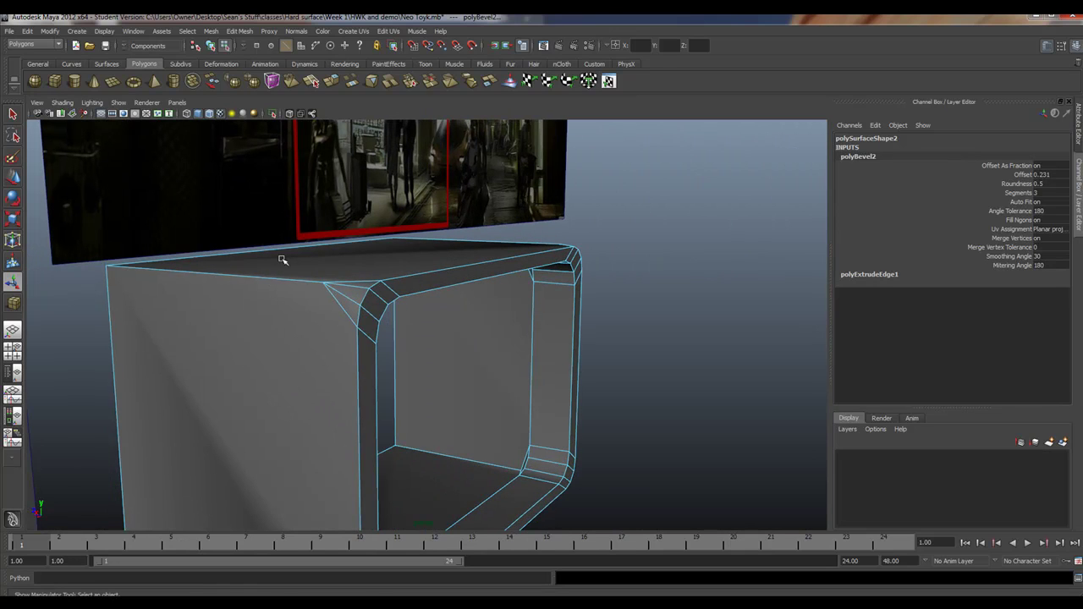
{"action": "left_click_drag", "start_coordinate": [613, 302], "coordinate": [513, 360], "text": "alt"}
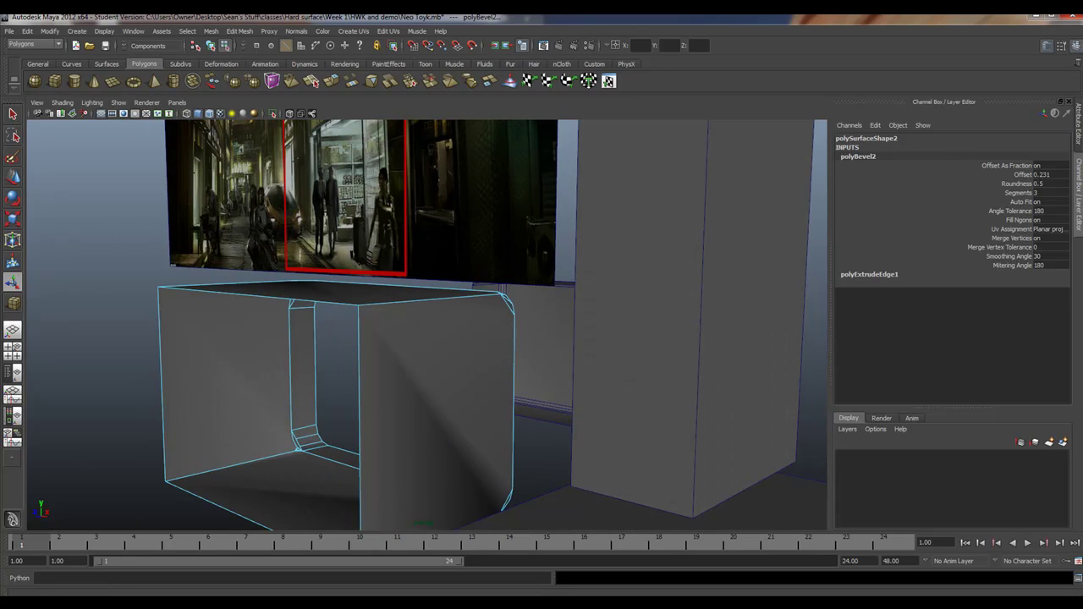
- Split the frame's outer side face with the Interactive Split Tool, connecting the lower bevel corner vertex to the upper one
{"action": "left_click", "coordinate": [244, 31]}
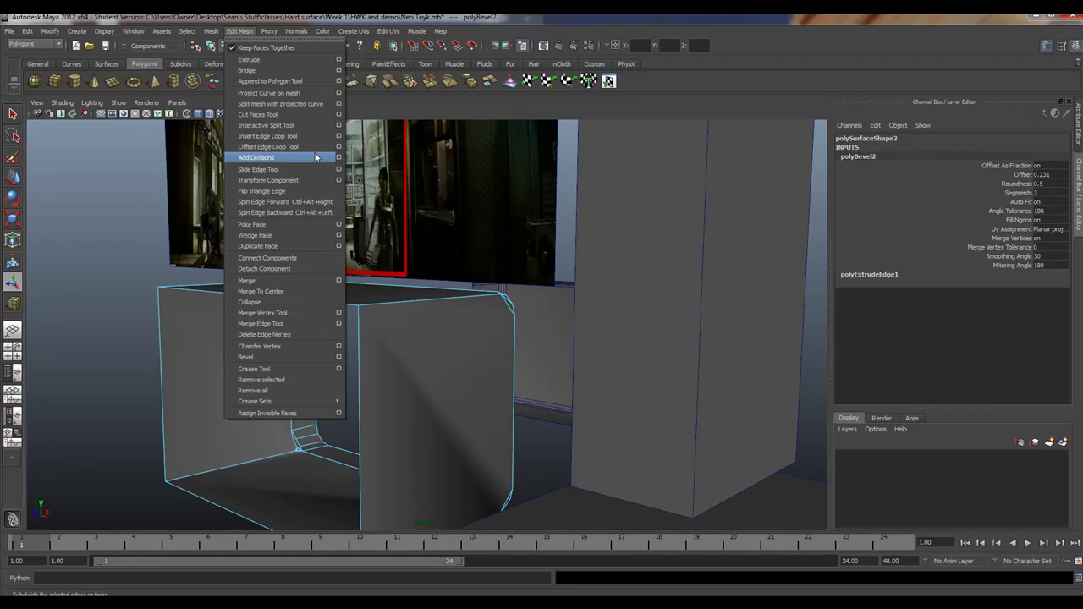
{"action": "left_click", "coordinate": [309, 126]}
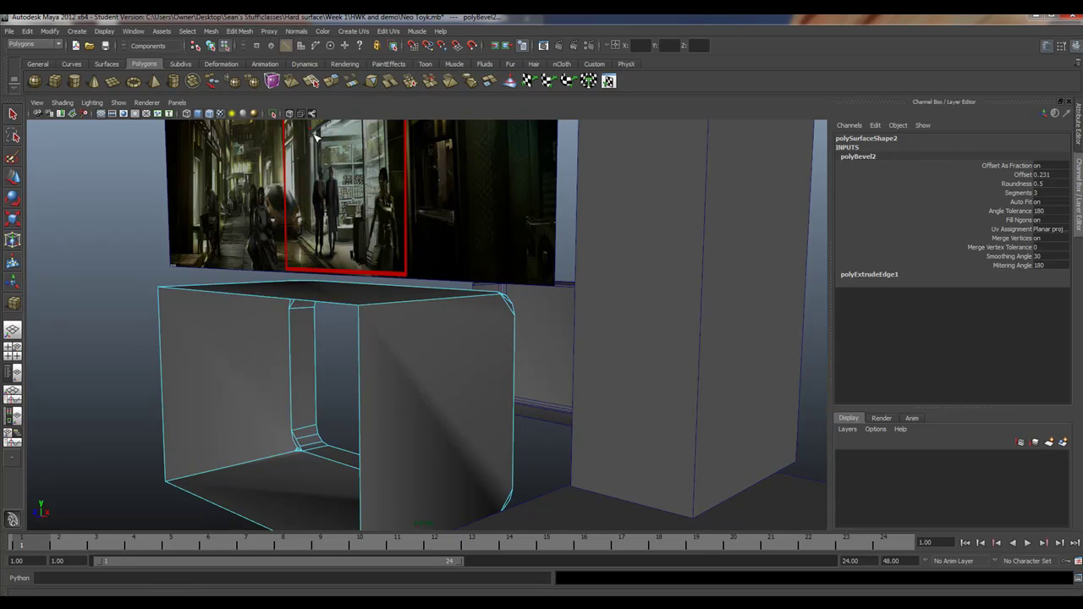
{"action": "left_click_drag", "start_coordinate": [464, 376], "coordinate": [473, 435], "text": "alt"}
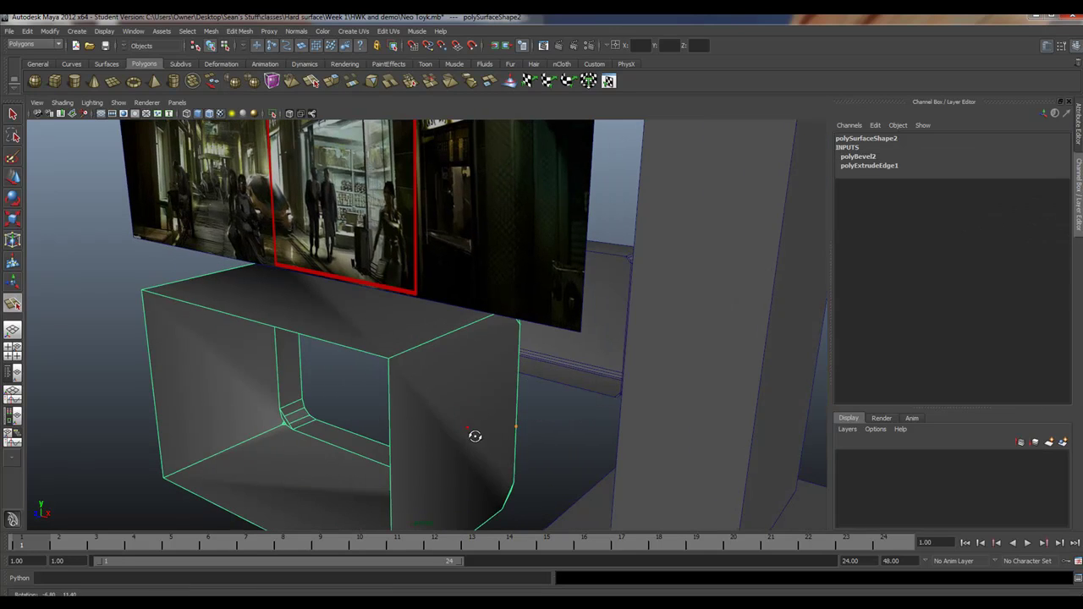
{"action": "left_click", "coordinate": [502, 510]}
{"action": "left_click_drag", "start_coordinate": [483, 370], "coordinate": [511, 295], "text": "alt"}
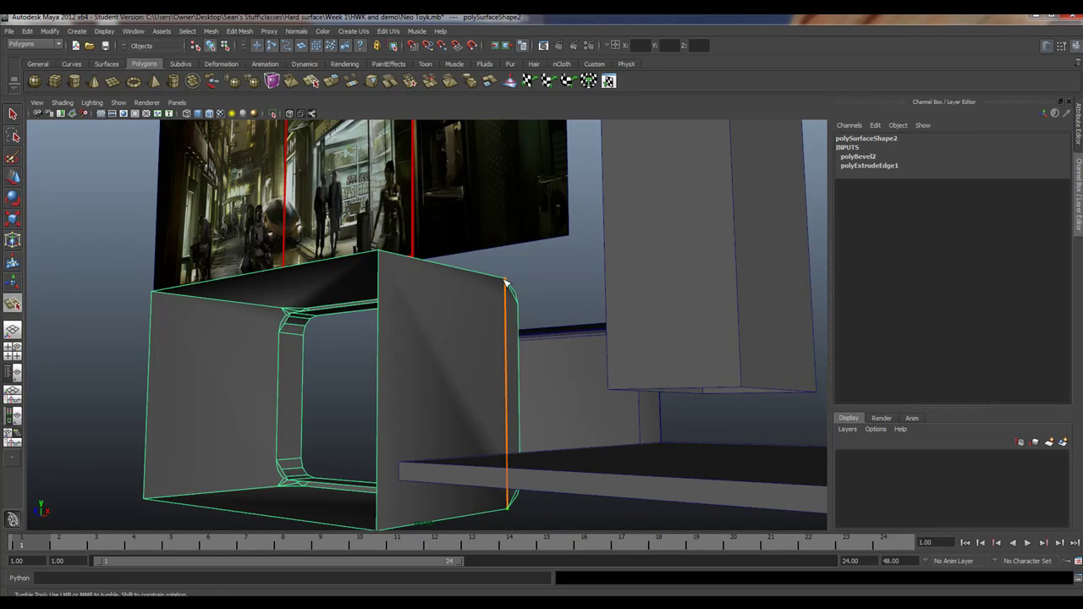
{"action": "left_click", "coordinate": [505, 282]}
{"action": "key", "text": "Return"}
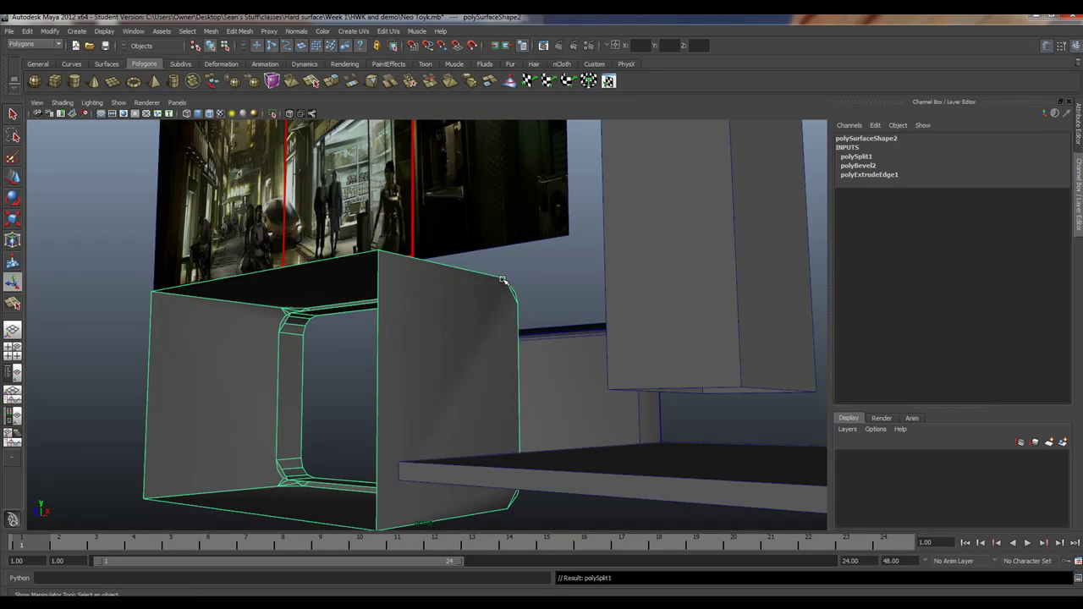
{"action": "left_click_drag", "start_coordinate": [503, 281], "coordinate": [343, 409], "text": "alt"}
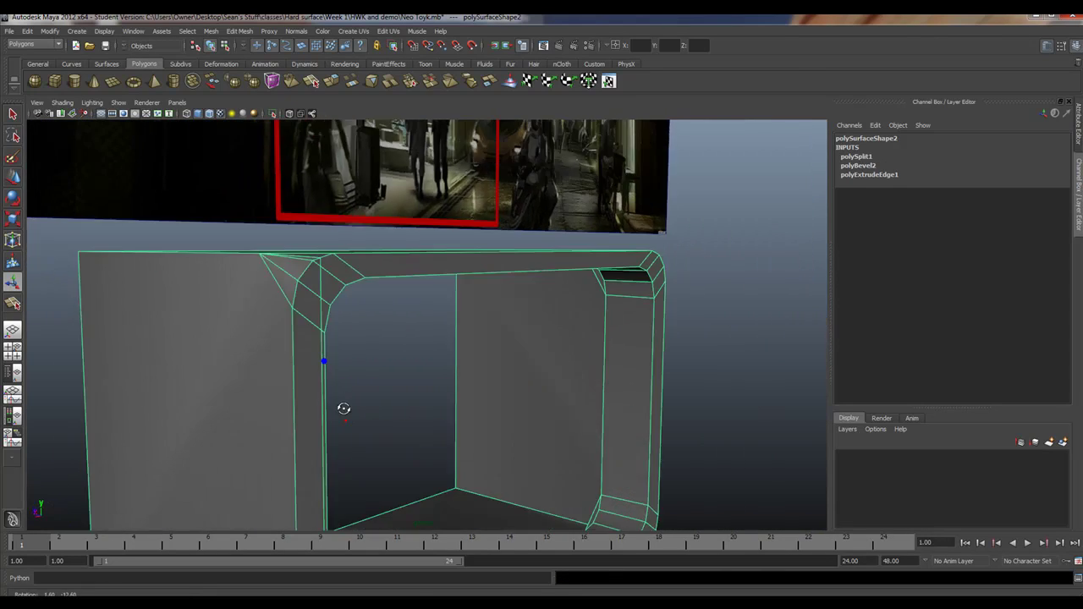
- Undo the last split and split the frame's side face between its upper and lower front corner vertices with the Interactive Split Tool
{"action": "left_click_drag", "start_coordinate": [219, 460], "coordinate": [344, 426], "text": "alt"}
{"action": "key", "text": "ctrl+z"}
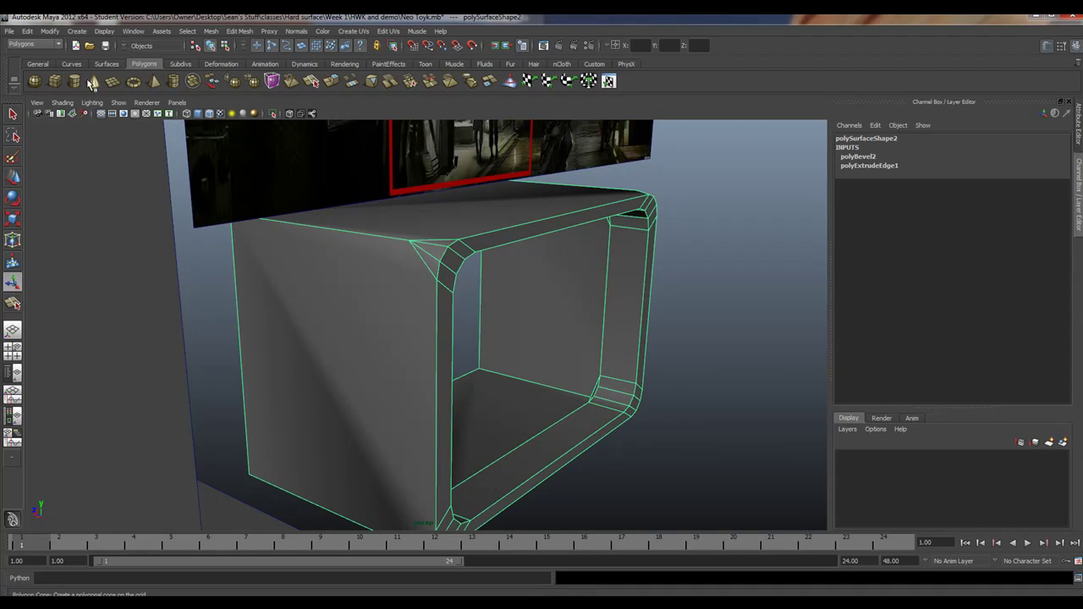
{"action": "left_click", "coordinate": [245, 32]}
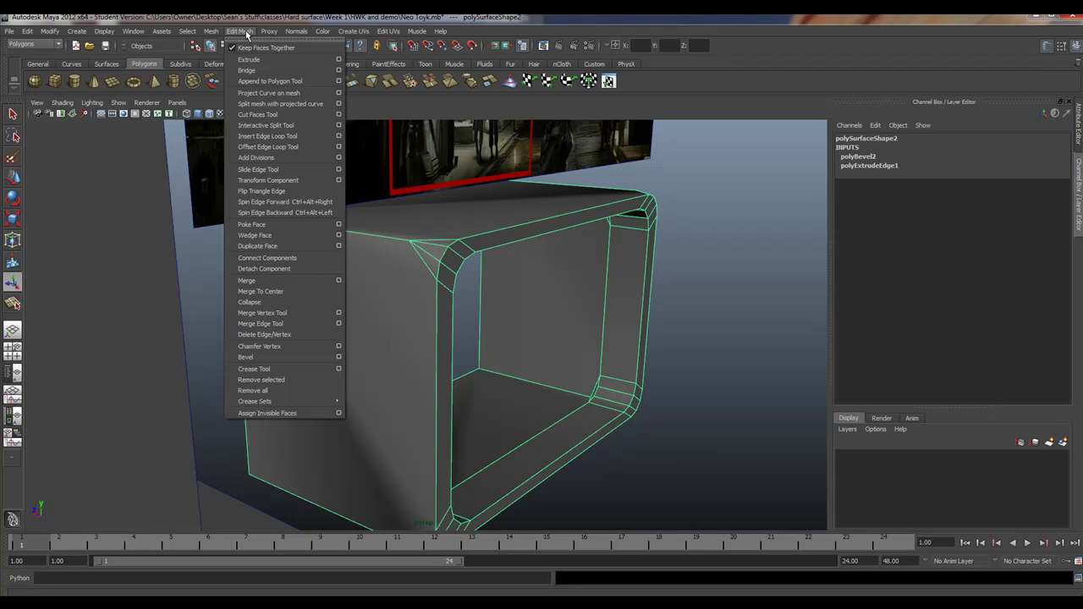
{"action": "left_click", "coordinate": [282, 127]}
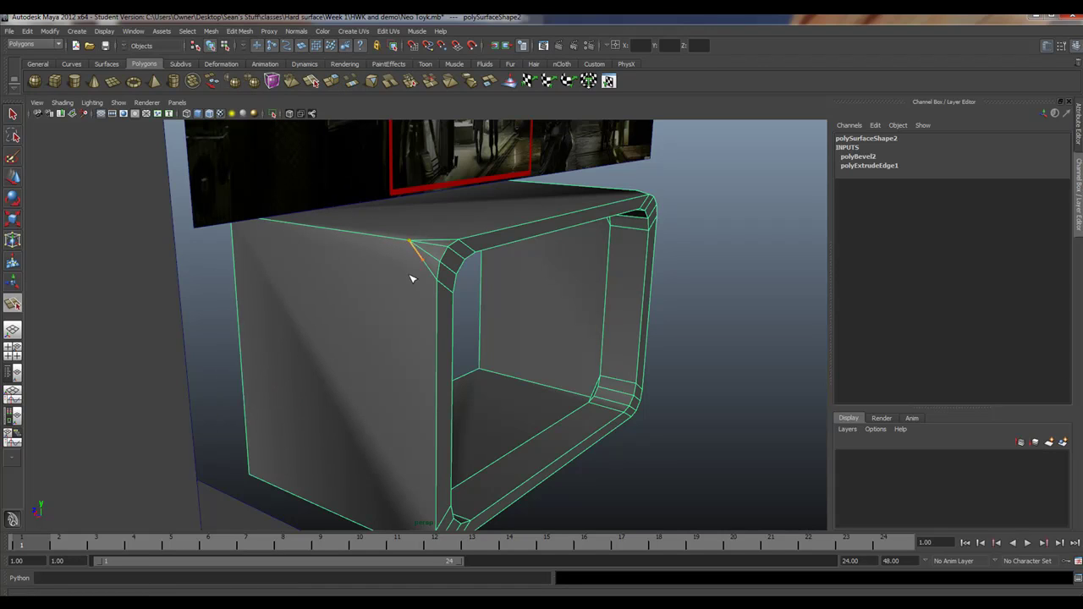
{"action": "left_click_drag", "start_coordinate": [406, 339], "coordinate": [408, 361], "text": "alt"}
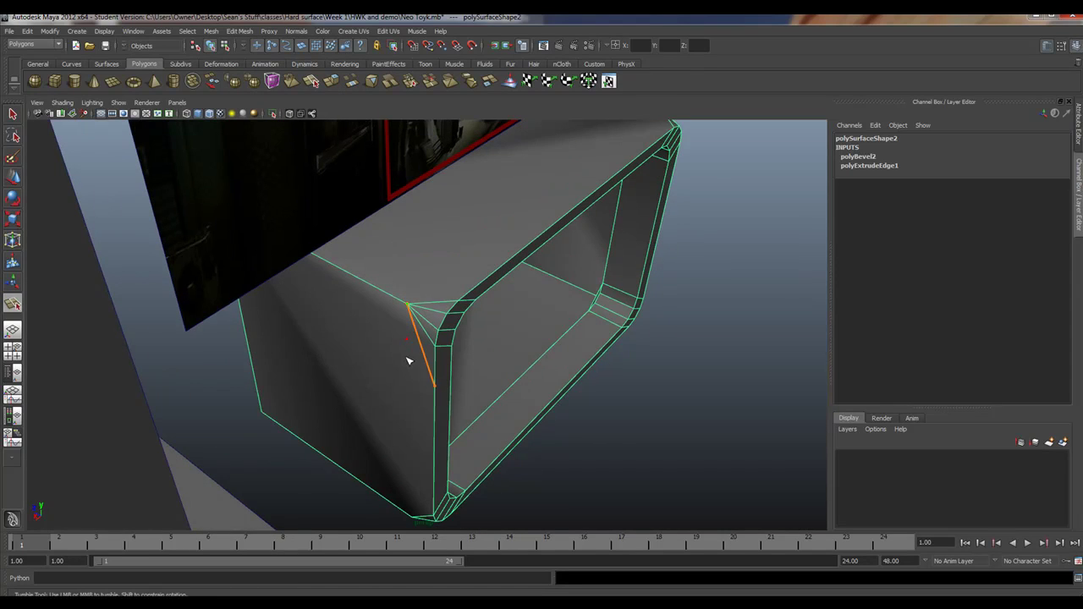
{"action": "left_click", "coordinate": [413, 516]}
{"action": "key", "text": "Return"}
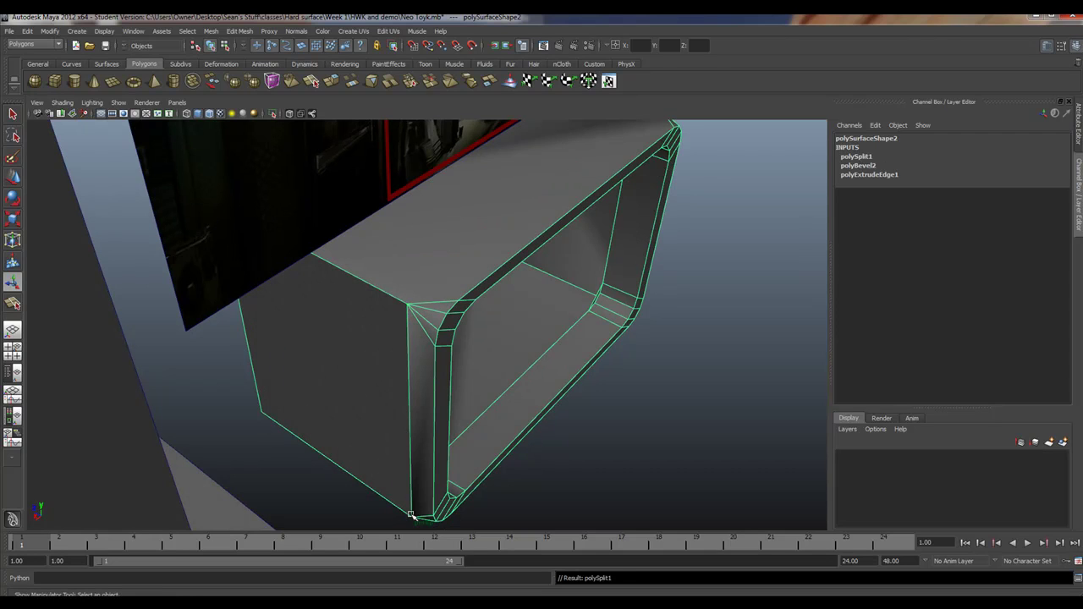
- Split the opposite outer side face of the frame with the Interactive Split Tool, connecting its lower corner vertex to the upper one
{"action": "left_click_drag", "start_coordinate": [306, 472], "coordinate": [524, 363], "text": "alt"}
{"action": "left_click_drag", "start_coordinate": [584, 305], "coordinate": [394, 284], "text": "alt"}
{"action": "left_click_drag", "start_coordinate": [685, 442], "coordinate": [635, 412], "text": "alt"}
{"action": "middle_click_drag", "start_coordinate": [551, 449], "coordinate": [518, 355], "text": "alt"}
{"action": "left_click_drag", "start_coordinate": [519, 356], "coordinate": [440, 406], "text": "alt"}
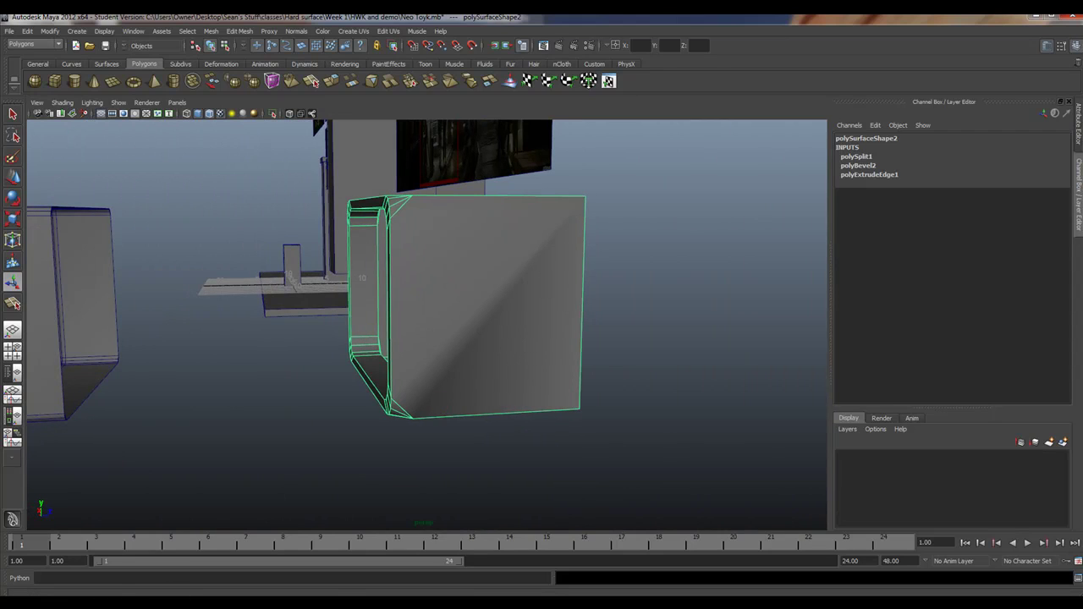
{"action": "left_click", "coordinate": [240, 32]}
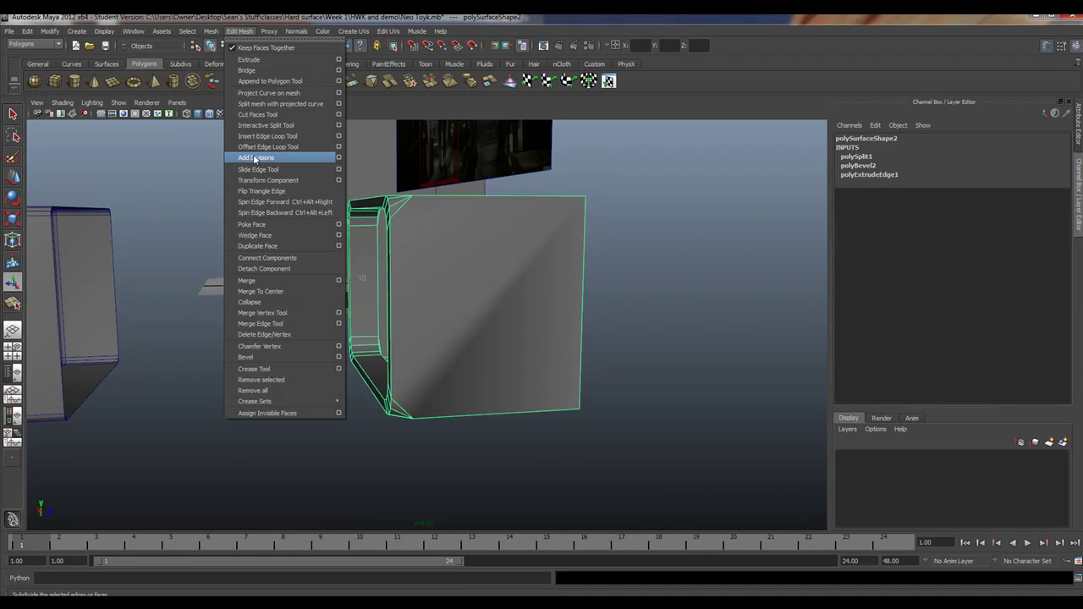
{"action": "left_click", "coordinate": [264, 137]}
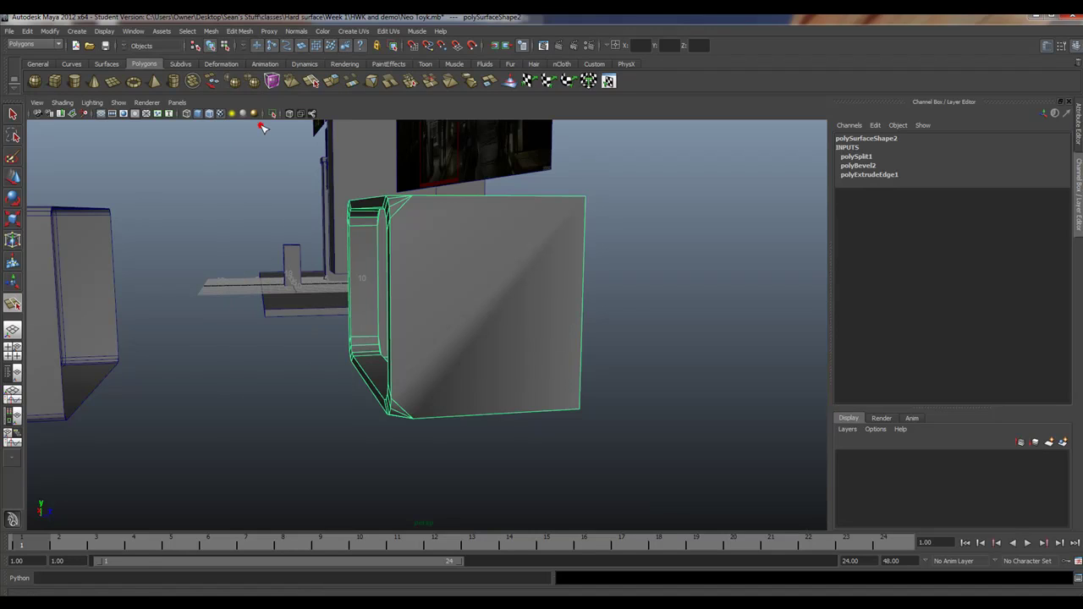
{"action": "left_click", "coordinate": [415, 421]}
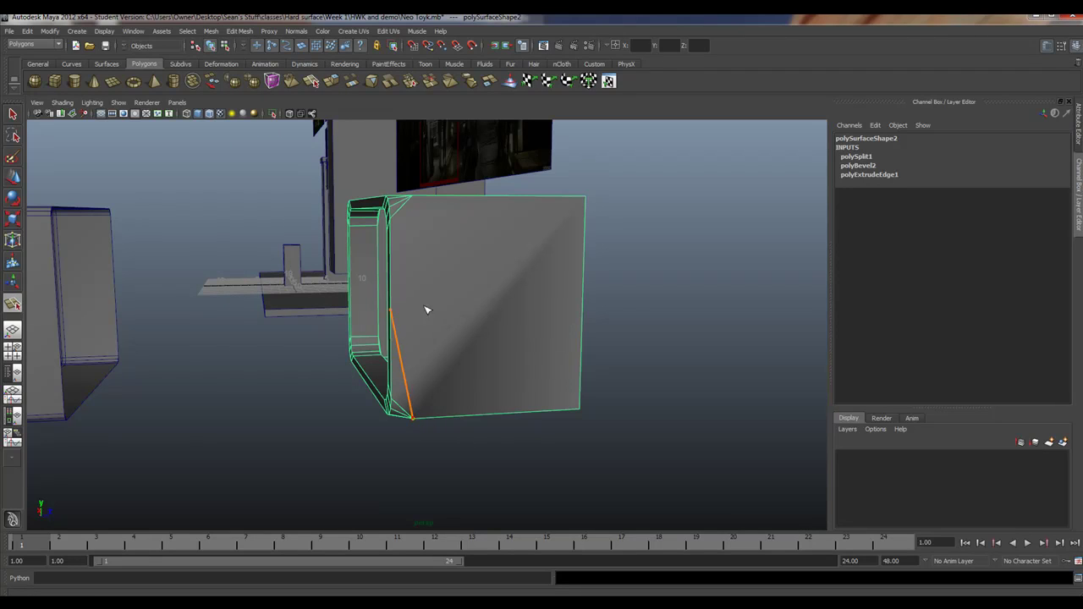
{"action": "left_click", "coordinate": [414, 199]}
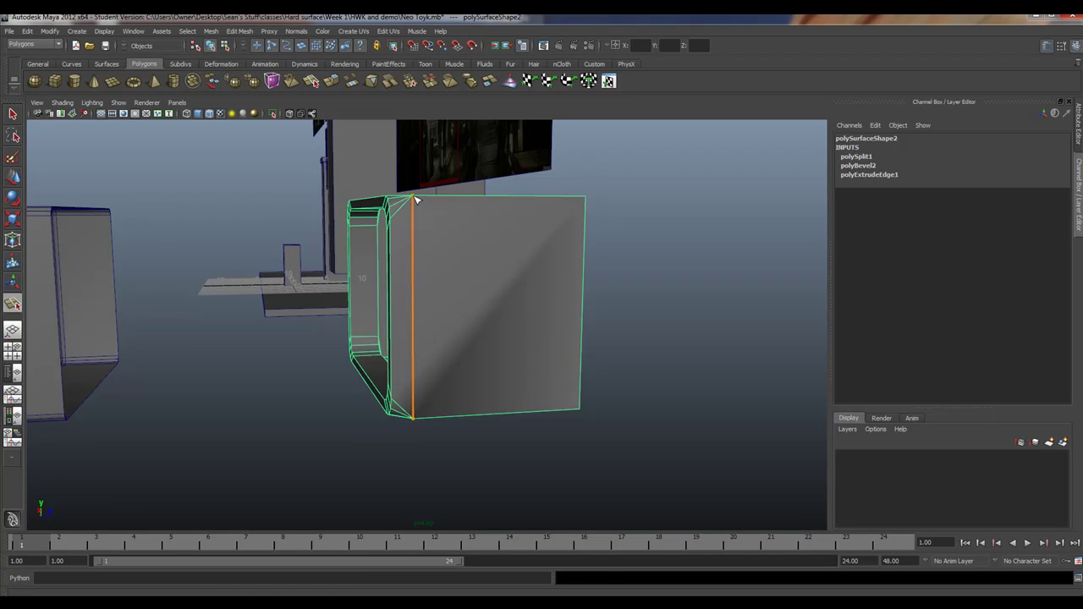
{"action": "key", "text": "Return"}
- Split the frame's top face along the front, connecting the two upper corner vertices behind the bevels
{"action": "left_click_drag", "start_coordinate": [448, 424], "coordinate": [588, 459], "text": "alt"}
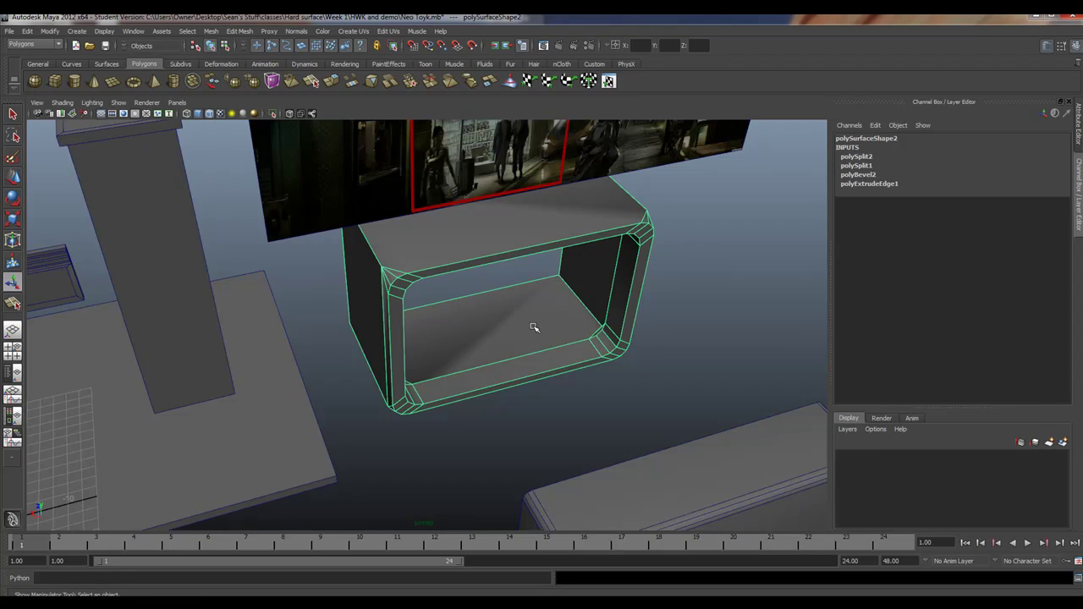
{"action": "key", "text": "y"}
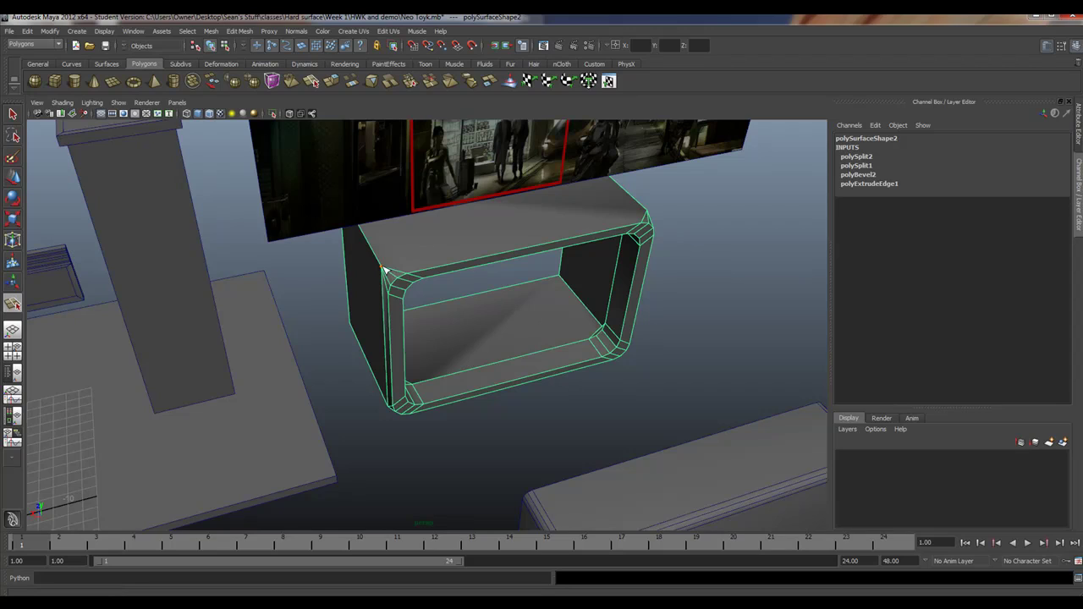
{"action": "left_click", "coordinate": [383, 267]}
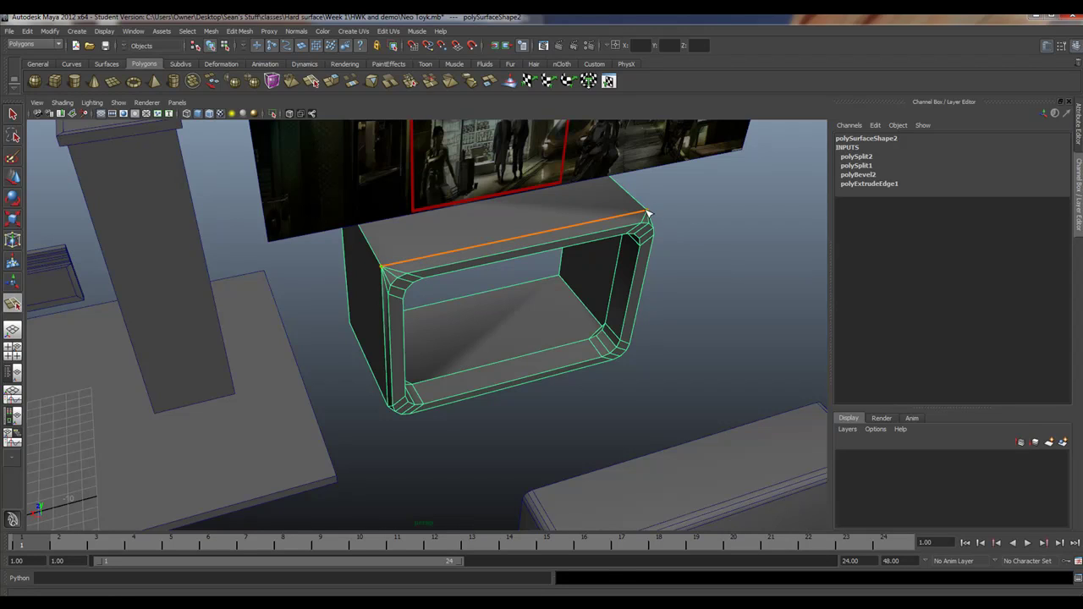
{"action": "key", "text": "Return"}
- Split the frame's underside face along the front, connecting the two lower corner vertices behind the bevels
{"action": "left_click_drag", "start_coordinate": [542, 288], "coordinate": [512, 217], "text": "alt"}
{"action": "left_click", "coordinate": [13, 303]}
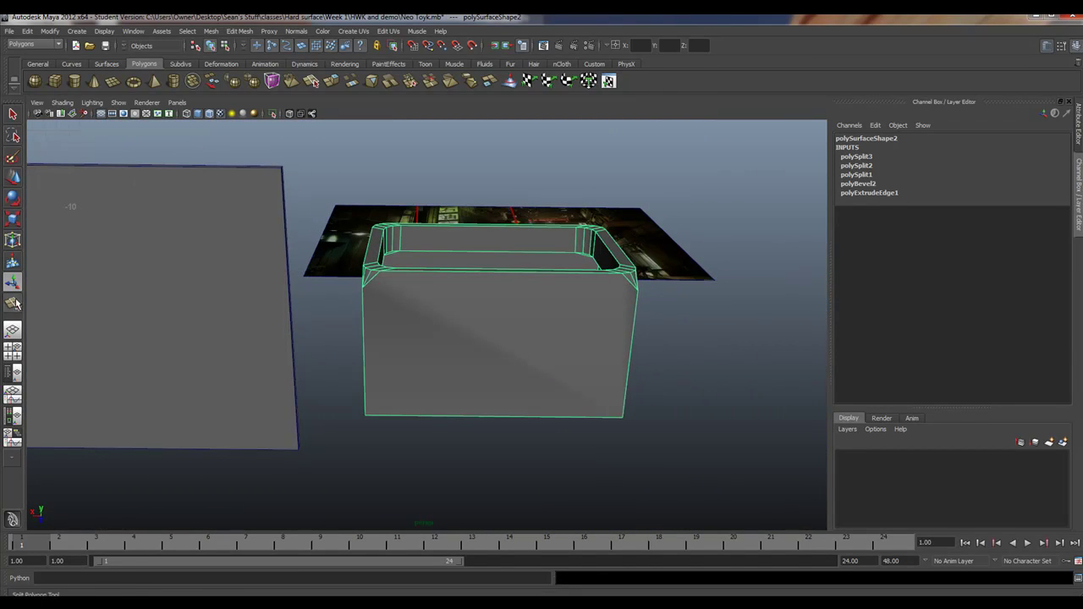
{"action": "left_click", "coordinate": [364, 289]}
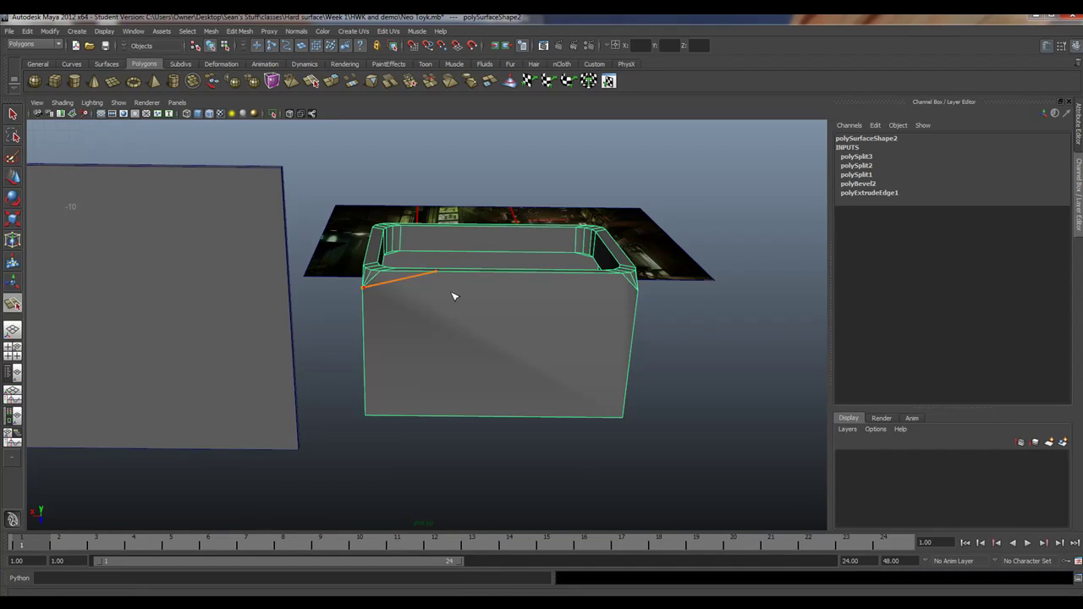
{"action": "left_click", "coordinate": [636, 291]}
{"action": "key", "text": "Return"}
- Test the beveled block in the frame's opening at Translate Z 2.932 and pull it back out to Translate Z -5.659
{"action": "left_click_drag", "start_coordinate": [636, 290], "coordinate": [485, 372], "text": "alt"}
{"action": "left_click", "coordinate": [643, 289]}
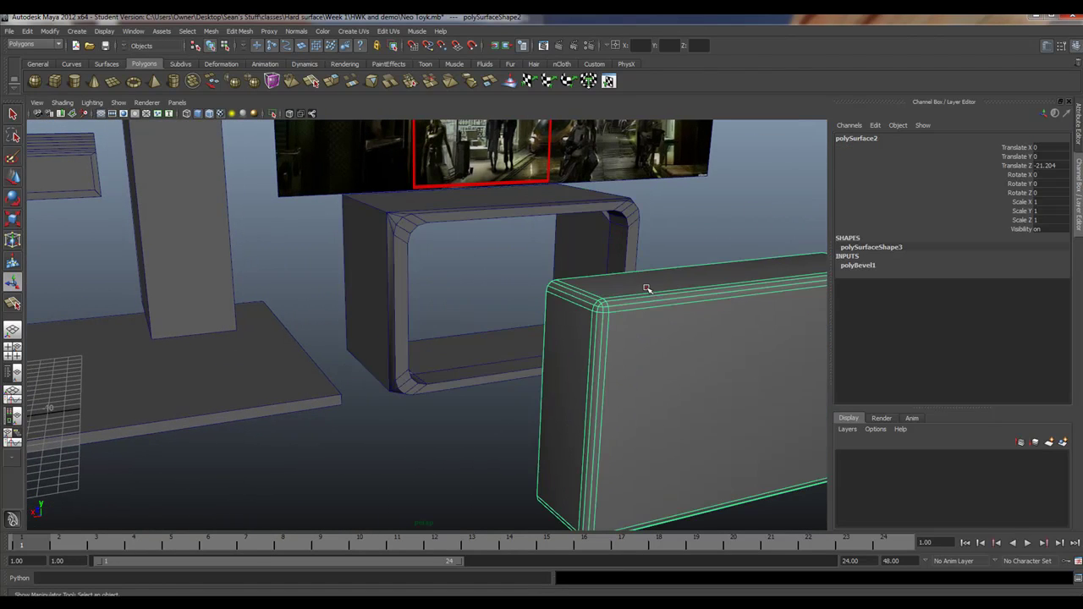
{"action": "left_click_drag", "start_coordinate": [645, 288], "coordinate": [472, 295], "text": "alt"}
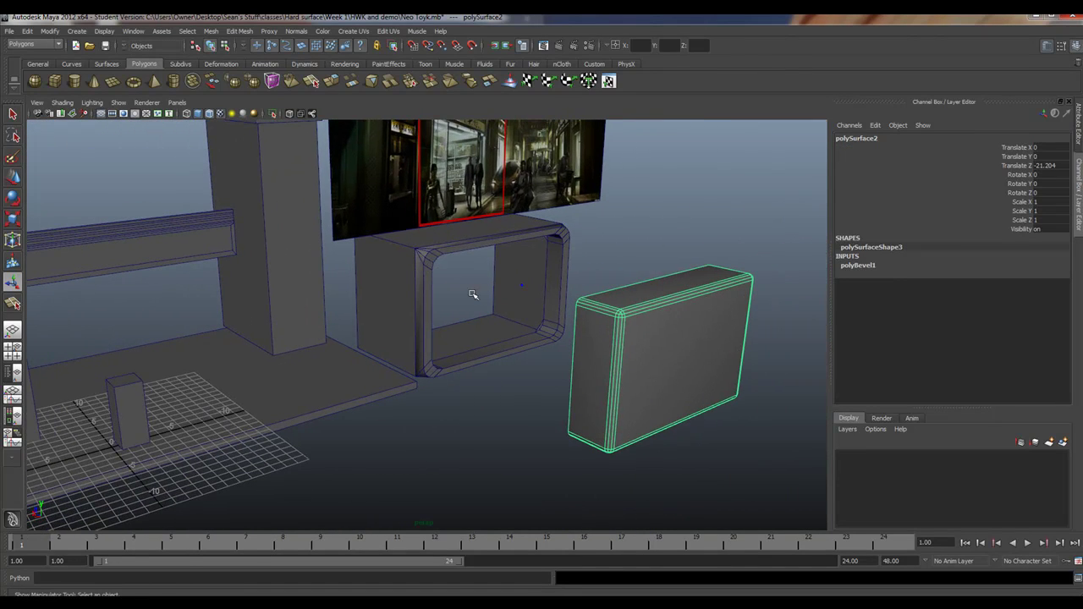
{"action": "left_click", "coordinate": [14, 178]}
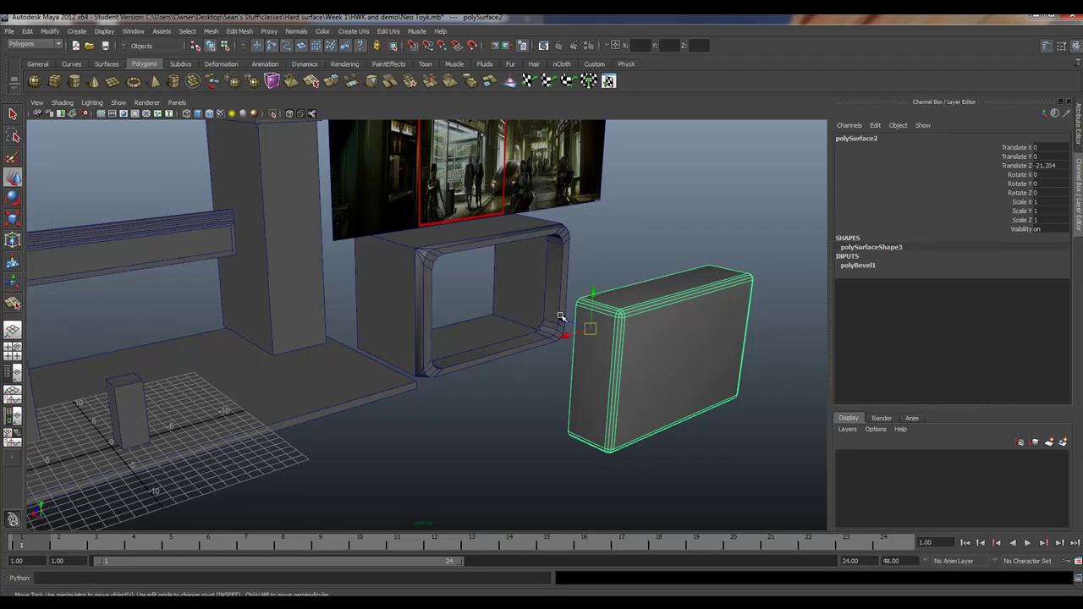
{"action": "left_click_drag", "start_coordinate": [560, 317], "coordinate": [425, 286]}
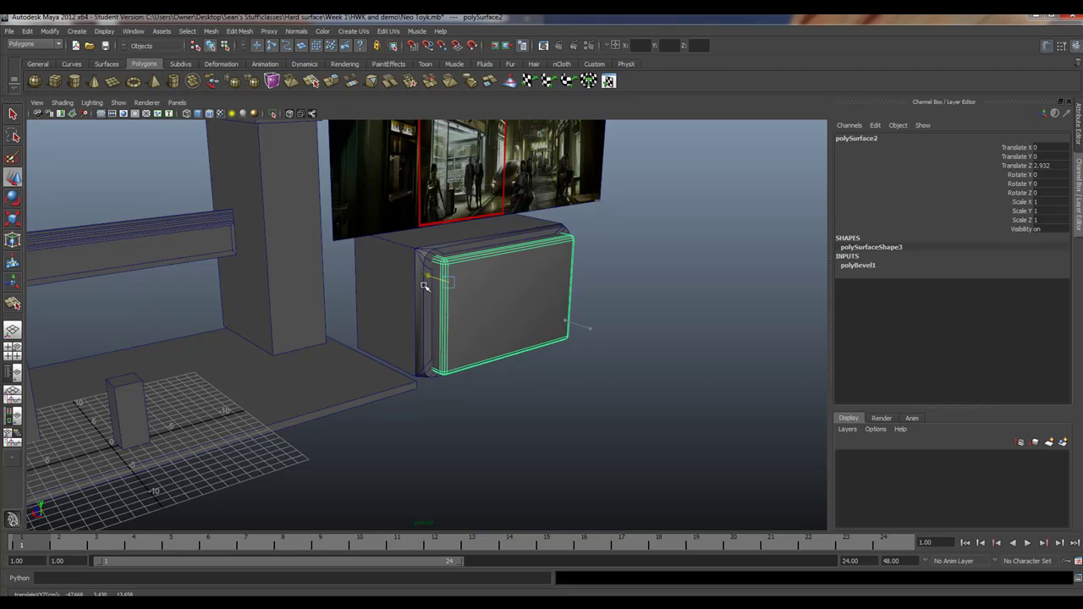
{"action": "left_click_drag", "start_coordinate": [601, 314], "coordinate": [569, 314], "text": "alt"}
{"action": "right_click_drag", "start_coordinate": [538, 316], "coordinate": [580, 324], "text": "alt"}
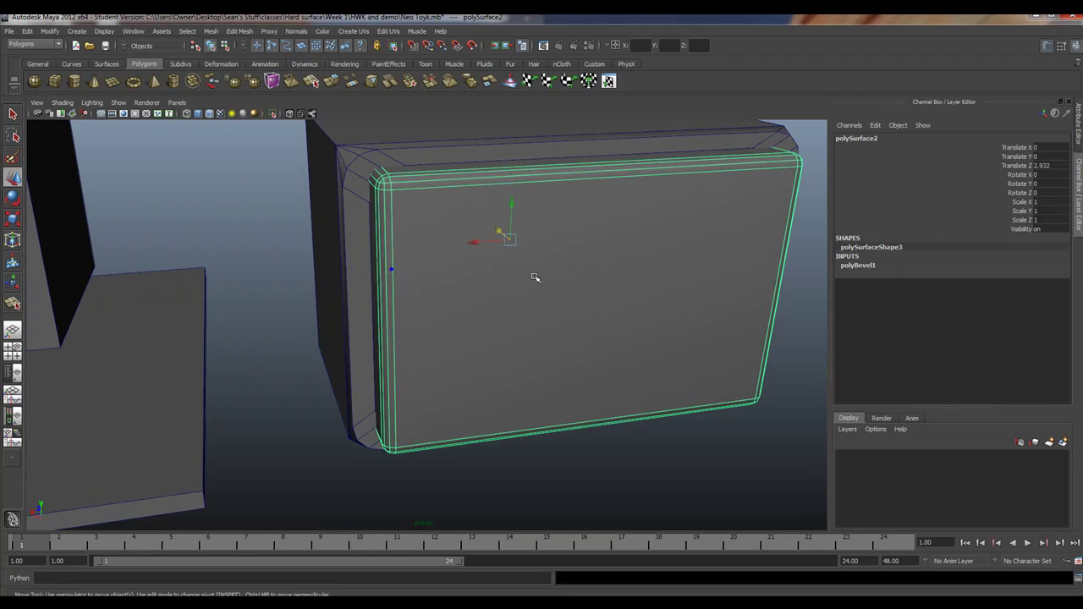
{"action": "mouse_move", "coordinate": [523, 263]}
{"action": "left_mouse_down", "text": "alt"}
{"action": "mouse_move", "coordinate": [401, 259]}
{"action": "mouse_move", "coordinate": [444, 271]}
{"action": "mouse_move", "coordinate": [531, 263]}
{"action": "left_mouse_up", "text": "alt"}
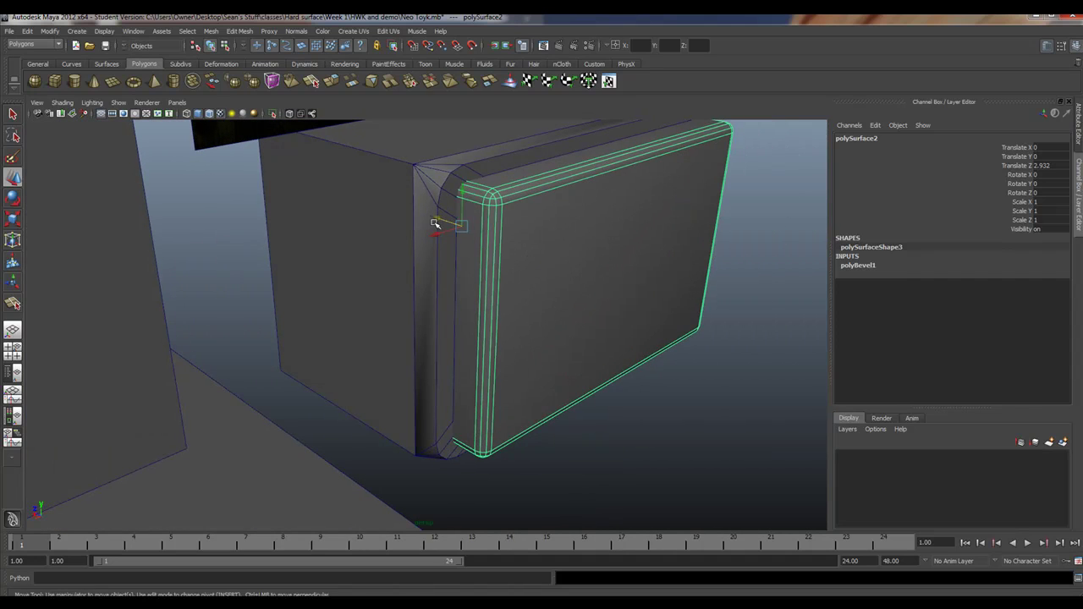
{"action": "left_click_drag", "start_coordinate": [434, 224], "coordinate": [546, 233]}
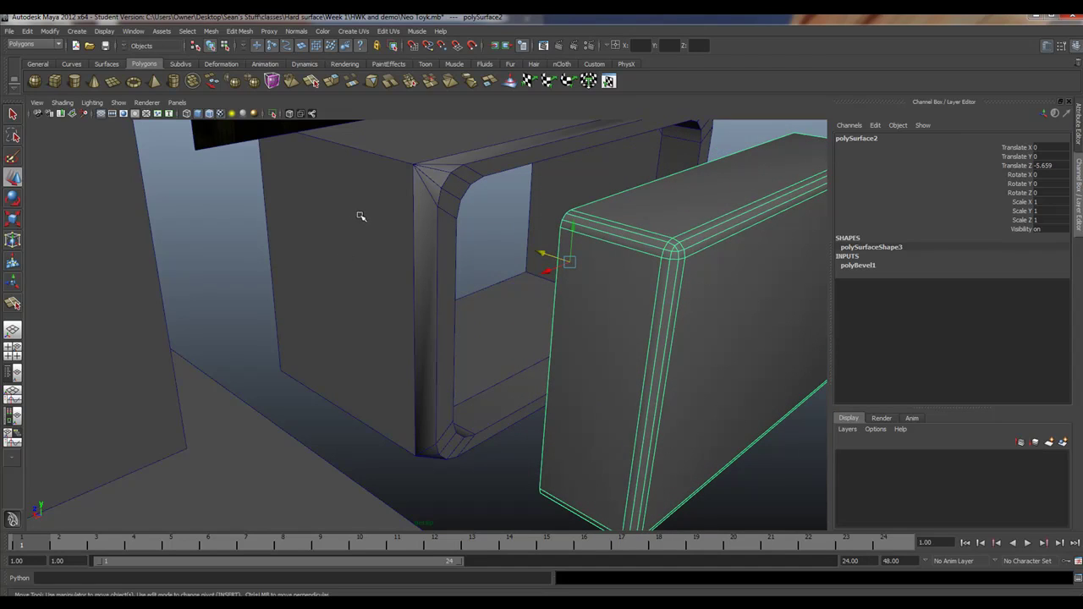
- Undo the block moves, the frame's face splits and the corner bevel, back to the selected unbeveled corner edges
{"action": "left_click", "coordinate": [388, 224]}
{"action": "key", "text": "ctrl+z"}
{"action": "key", "text": "ctrl+z"}
{"action": "key", "text": "ctrl+z"}
{"action": "key", "text": "ctrl+z"}
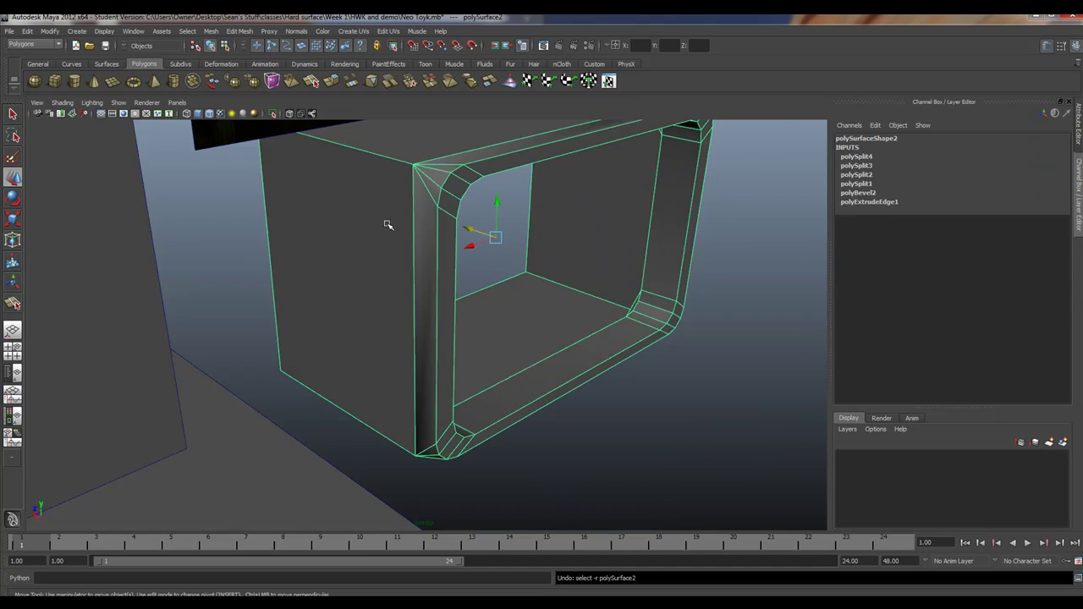
{"action": "key", "text": "ctrl+z"}
{"action": "key", "text": "ctrl+z"}
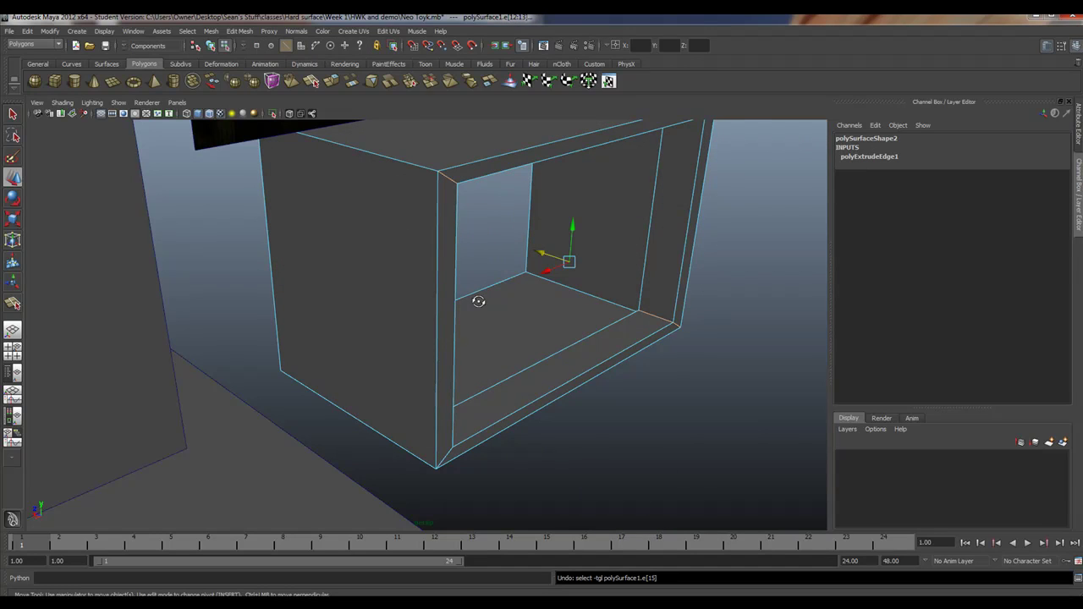
- Select the beveled block as an object and move its pivot to the upper corner of its back edge
{"action": "left_click_drag", "start_coordinate": [479, 301], "coordinate": [377, 321], "text": "alt"}
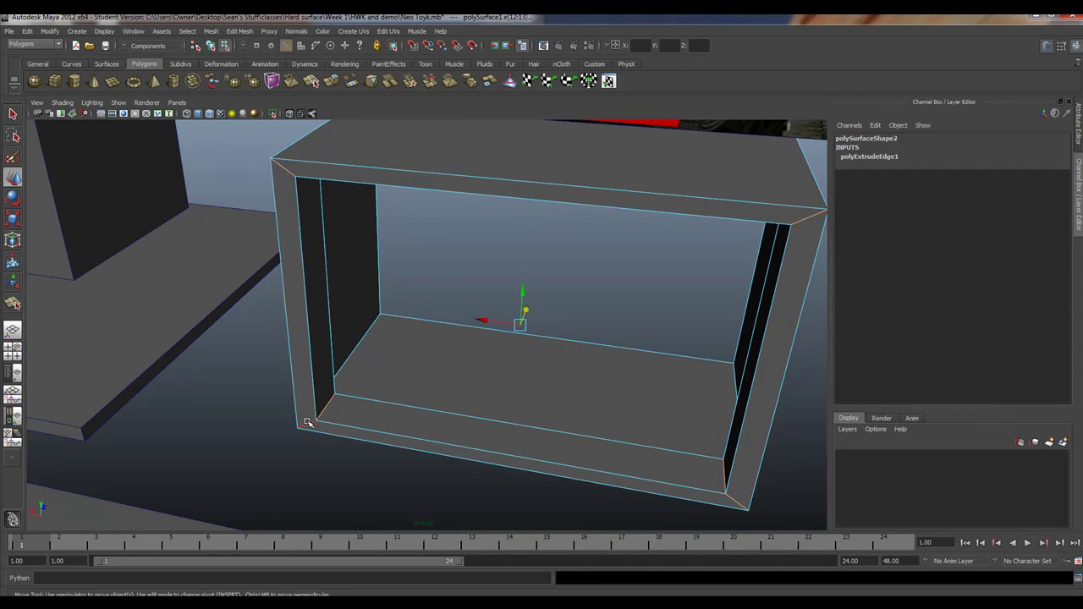
{"action": "left_click_drag", "start_coordinate": [339, 359], "coordinate": [424, 335], "text": "alt"}
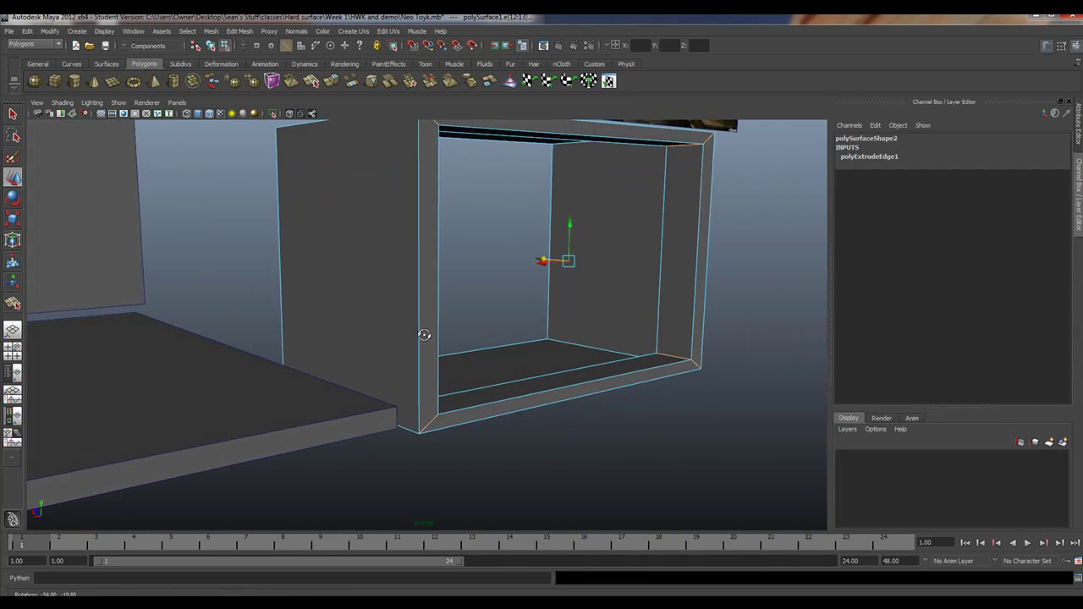
{"action": "right_click_drag", "start_coordinate": [424, 335], "coordinate": [363, 309], "text": "alt"}
{"action": "left_click_drag", "start_coordinate": [361, 309], "coordinate": [556, 299], "text": "alt"}
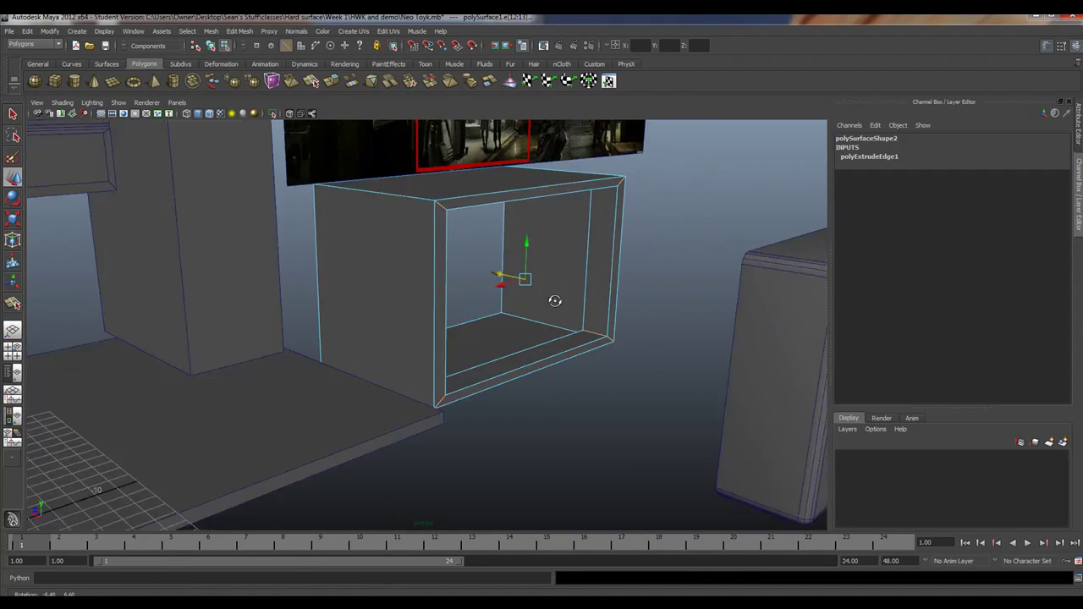
{"action": "mouse_move", "coordinate": [556, 300]}
{"action": "right_mouse_down", "text": "alt"}
{"action": "mouse_move", "coordinate": [538, 295]}
{"action": "mouse_move", "coordinate": [561, 316]}
{"action": "right_mouse_up", "text": "alt"}
{"action": "left_click_drag", "start_coordinate": [561, 316], "coordinate": [453, 377], "text": "alt"}
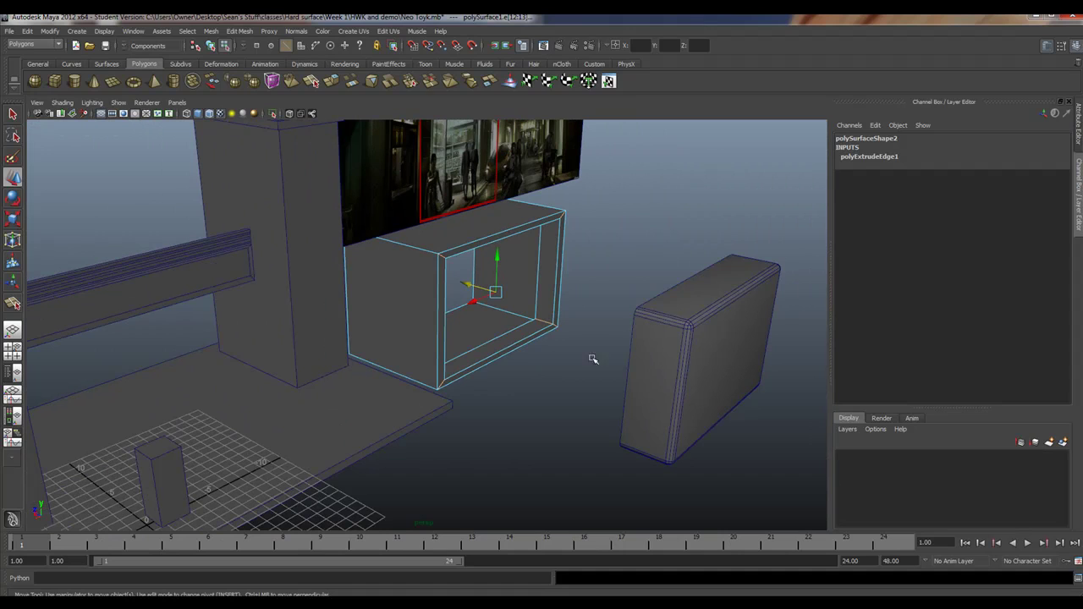
{"action": "left_click", "coordinate": [666, 337]}
{"action": "right_click_drag", "start_coordinate": [660, 314], "coordinate": [679, 332]}
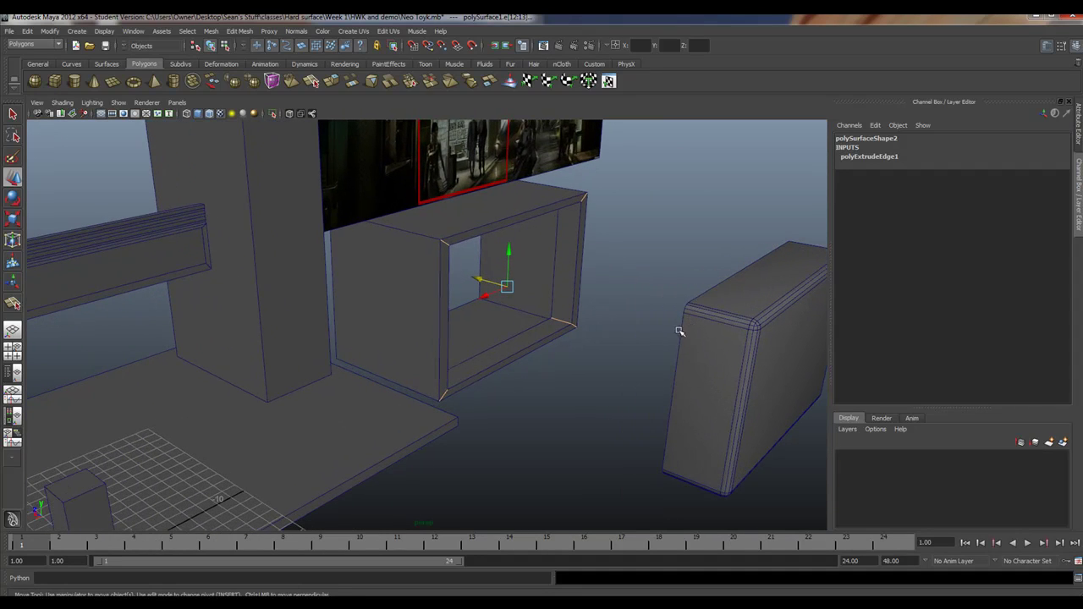
{"action": "left_click", "coordinate": [687, 315]}
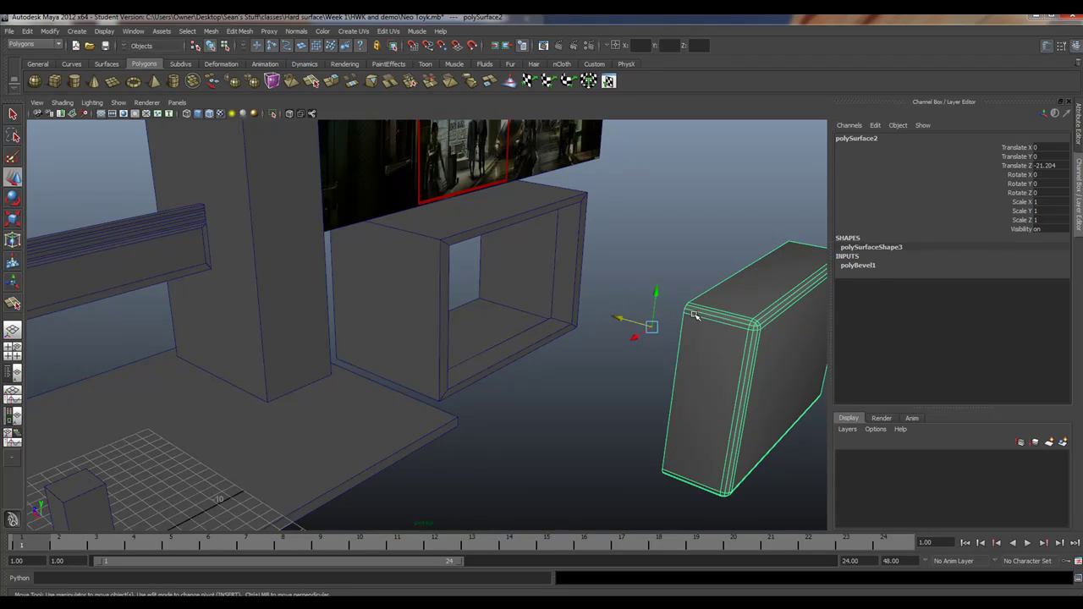
{"action": "key", "text": "Insert"}
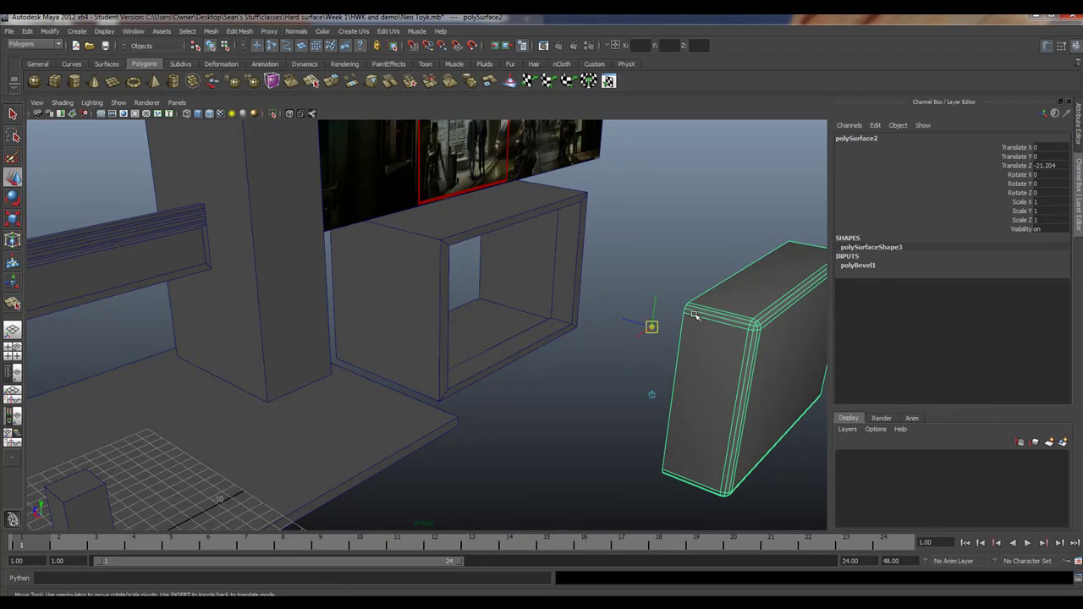
{"action": "left_click_drag", "start_coordinate": [652, 326], "coordinate": [666, 322]}
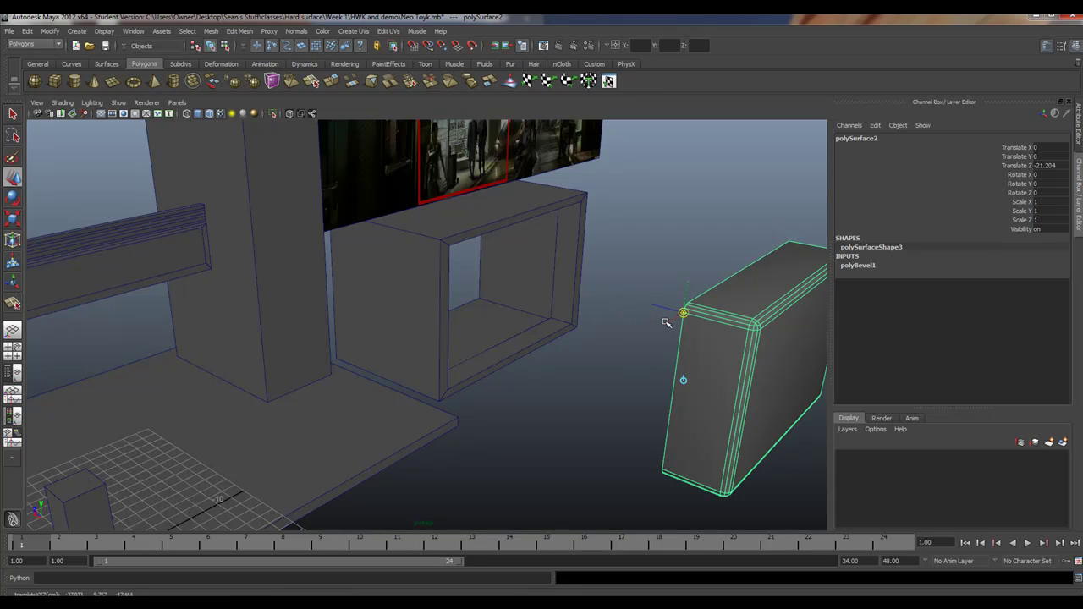
{"action": "key", "text": "Insert"}
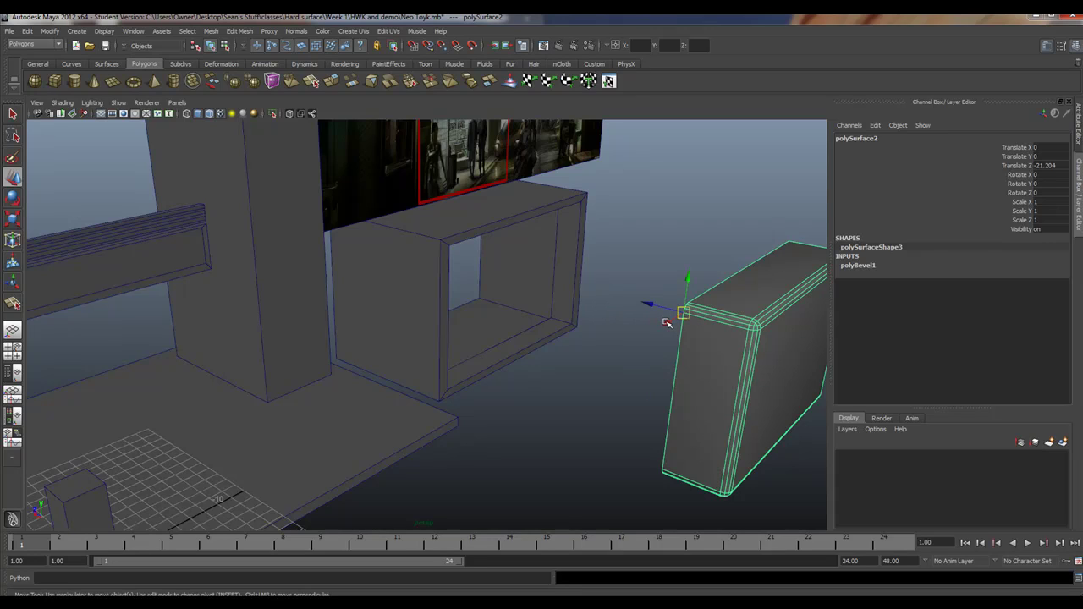
- Move the beveled block by its pivot onto the frame opening's upper corner, at Translate Y 0.583 and Translate Z 0
{"action": "left_click_drag", "start_coordinate": [668, 305], "coordinate": [477, 258]}
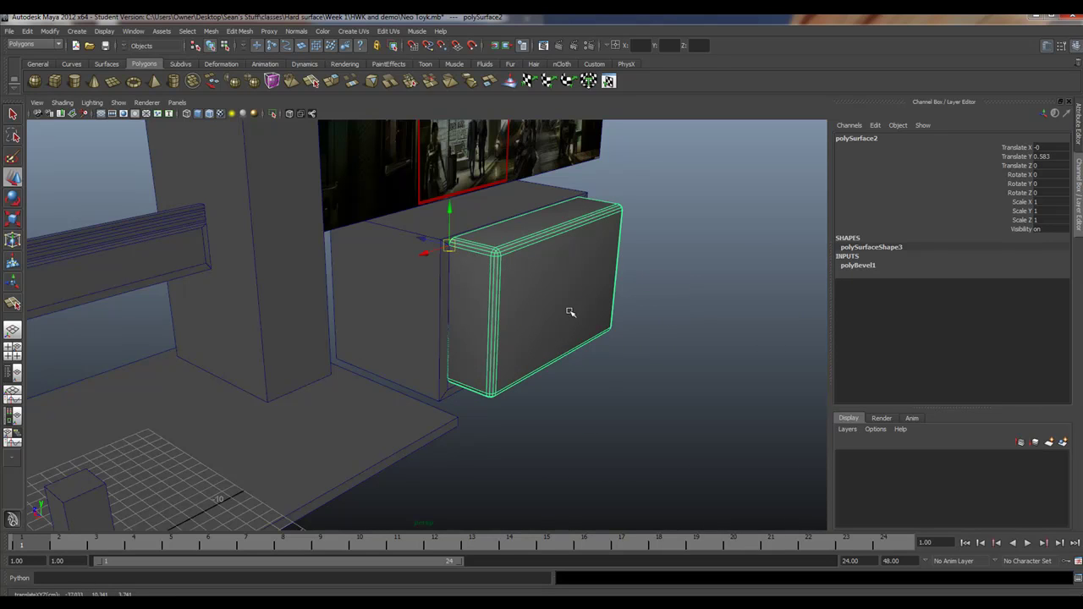
{"action": "left_click_drag", "start_coordinate": [571, 312], "coordinate": [474, 313], "text": "alt"}
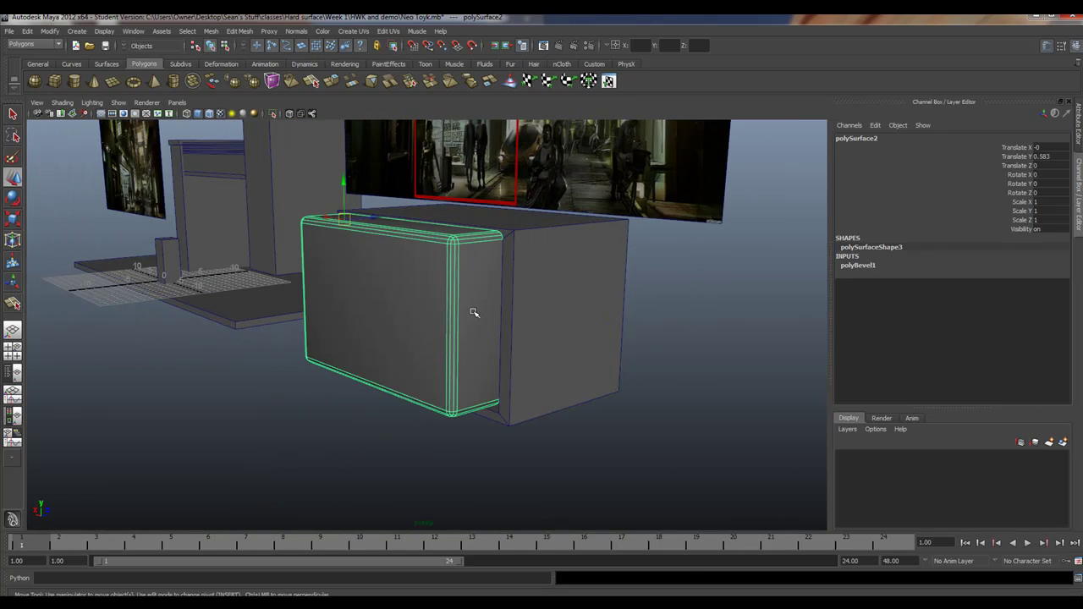
- Undo the block's snapped move and pivot shift, and slide the block into the frame's opening at Translate Z 0.871
{"action": "key", "text": "ctrl+z"}
{"action": "key", "text": "ctrl+z"}
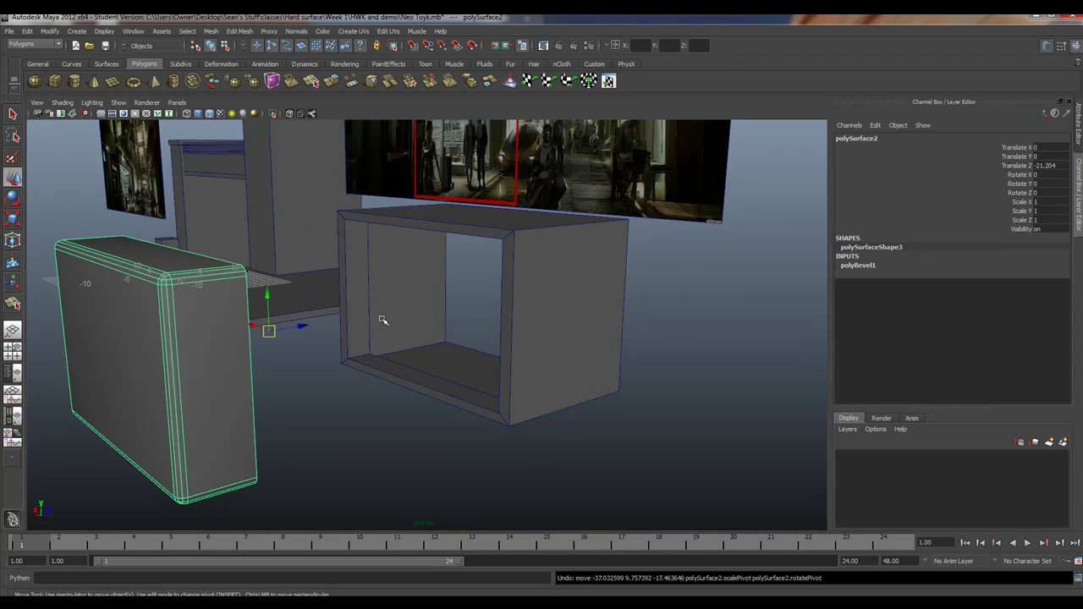
{"action": "left_click_drag", "start_coordinate": [435, 286], "coordinate": [497, 263]}
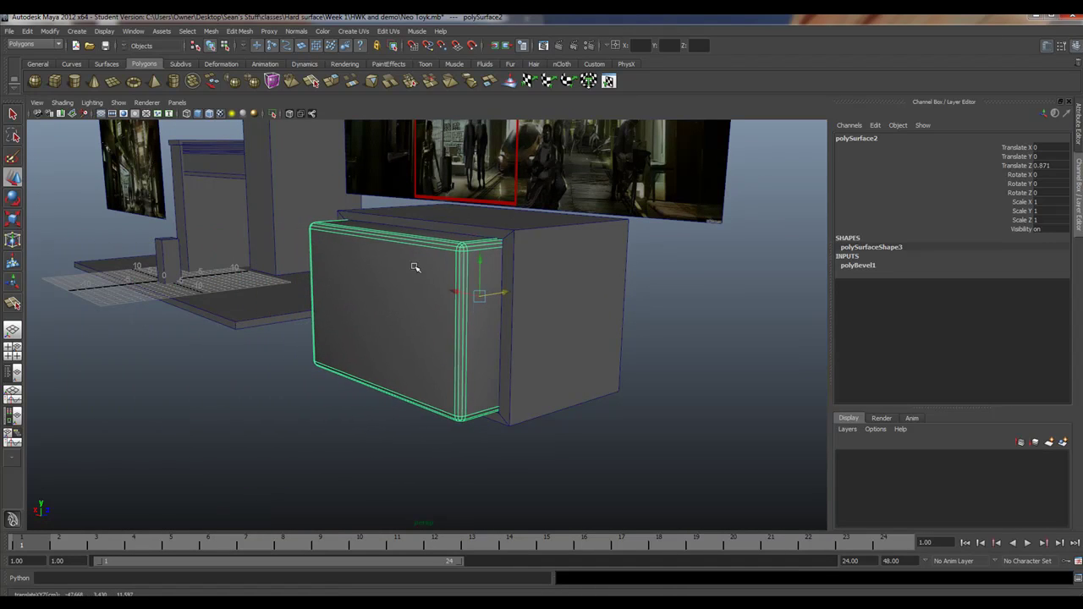
{"action": "left_click_drag", "start_coordinate": [400, 260], "coordinate": [472, 273], "text": "alt"}
{"action": "right_click_drag", "start_coordinate": [387, 271], "coordinate": [519, 300], "text": "alt"}
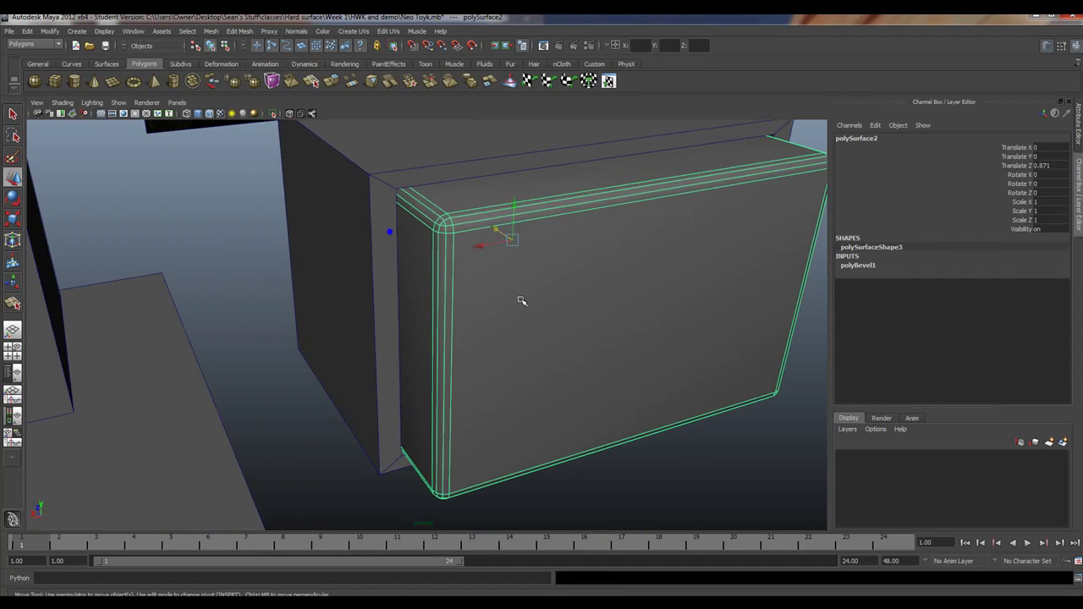
- Create a display layer named frontdemo with a brown layer color
{"action": "left_click", "coordinate": [1035, 443]}
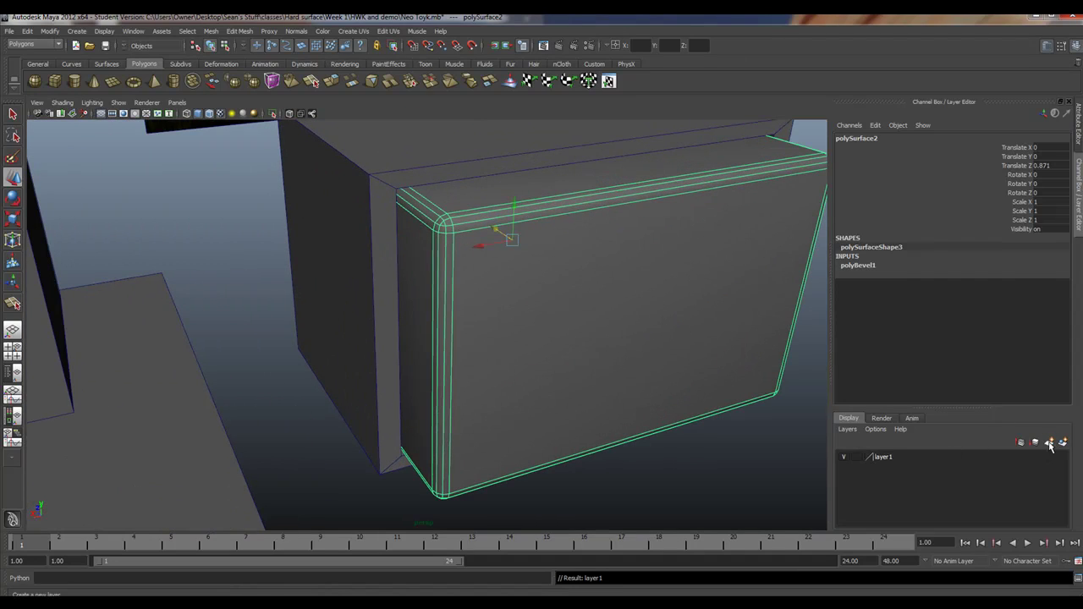
{"action": "double_click", "coordinate": [887, 458]}
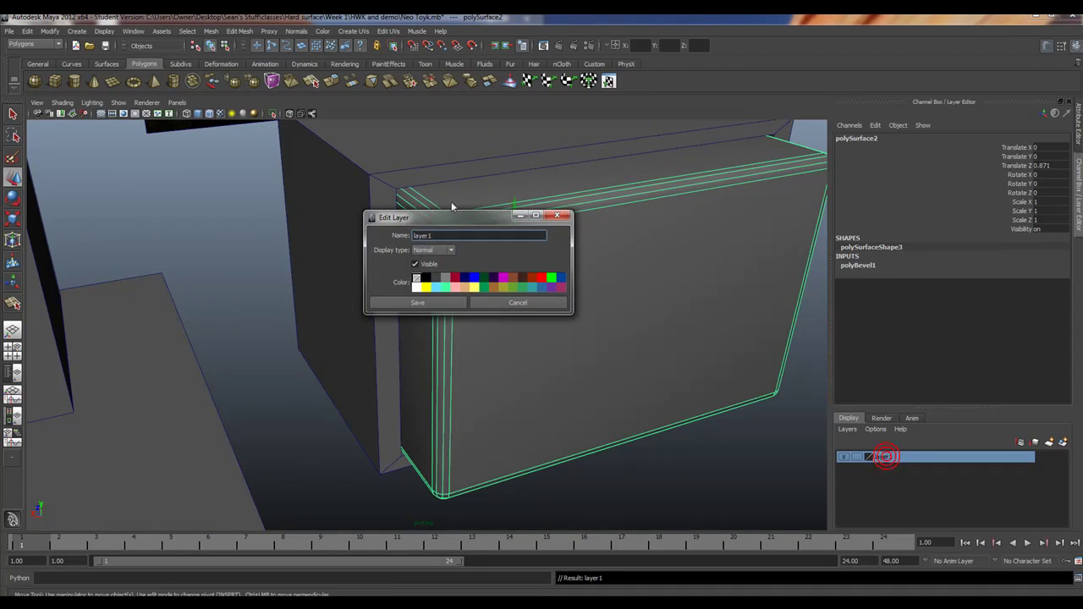
{"action": "type", "text": "front"}
{"action": "left_click", "coordinate": [514, 278]}
{"action": "left_click", "coordinate": [423, 305]}
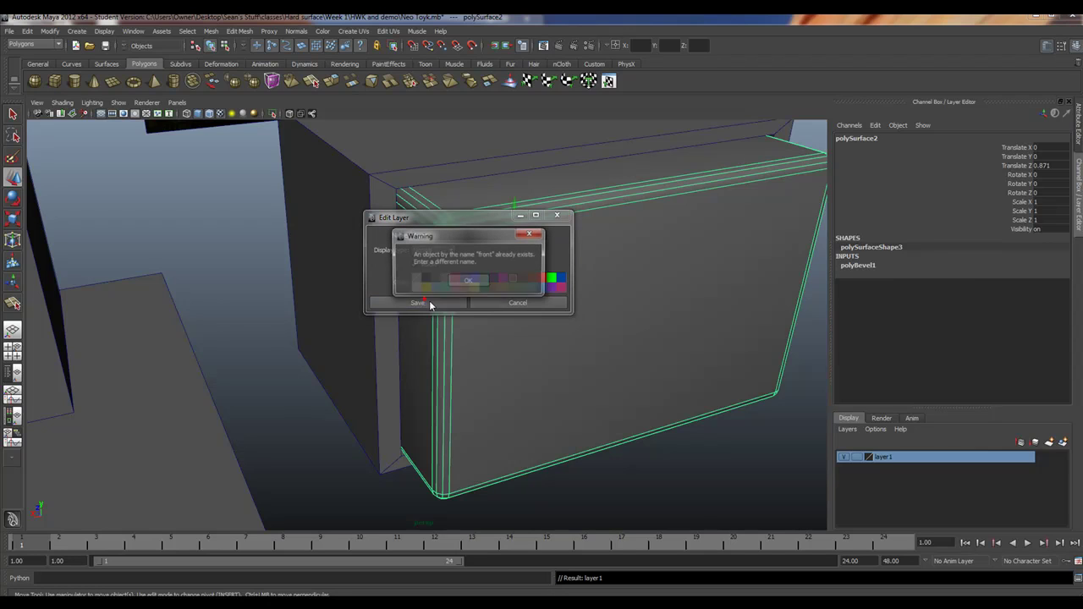
{"action": "left_click", "coordinate": [470, 282]}
{"action": "left_click_drag", "start_coordinate": [440, 236], "coordinate": [387, 234]}
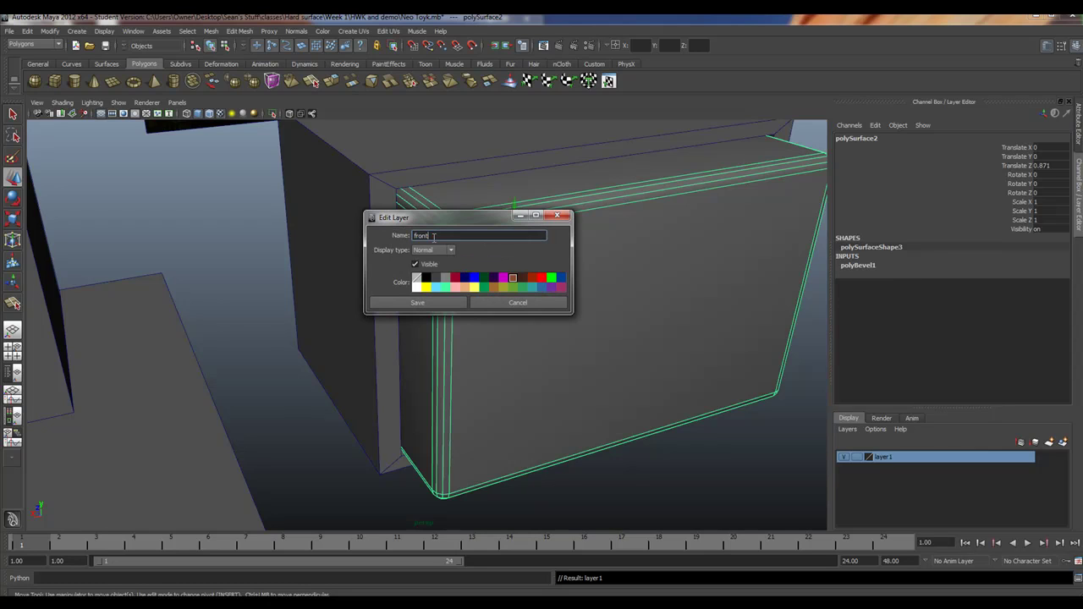
{"action": "left_click", "coordinate": [421, 303]}
- Add the selected beveled block to the frontdemo layer and set the layer's display to template
{"action": "right_click", "coordinate": [925, 460]}
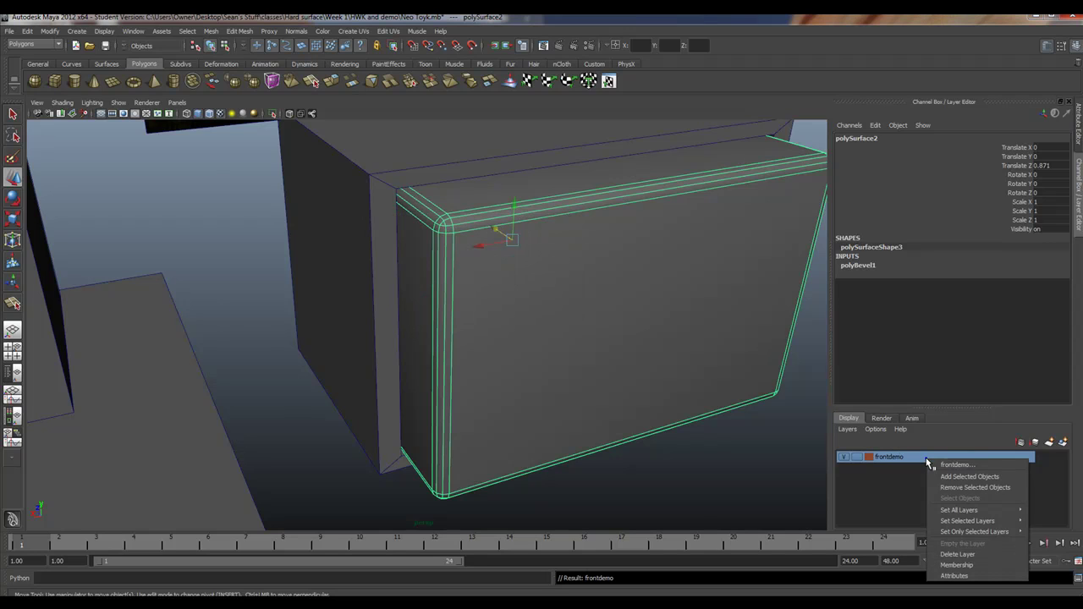
{"action": "left_click", "coordinate": [950, 478]}
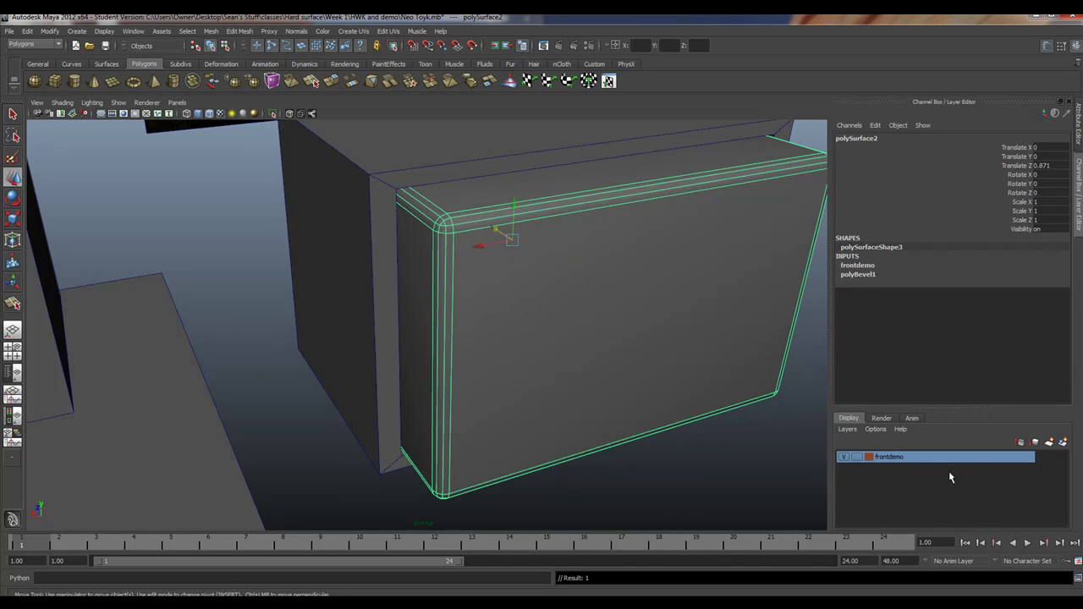
{"action": "left_click", "coordinate": [858, 458]}
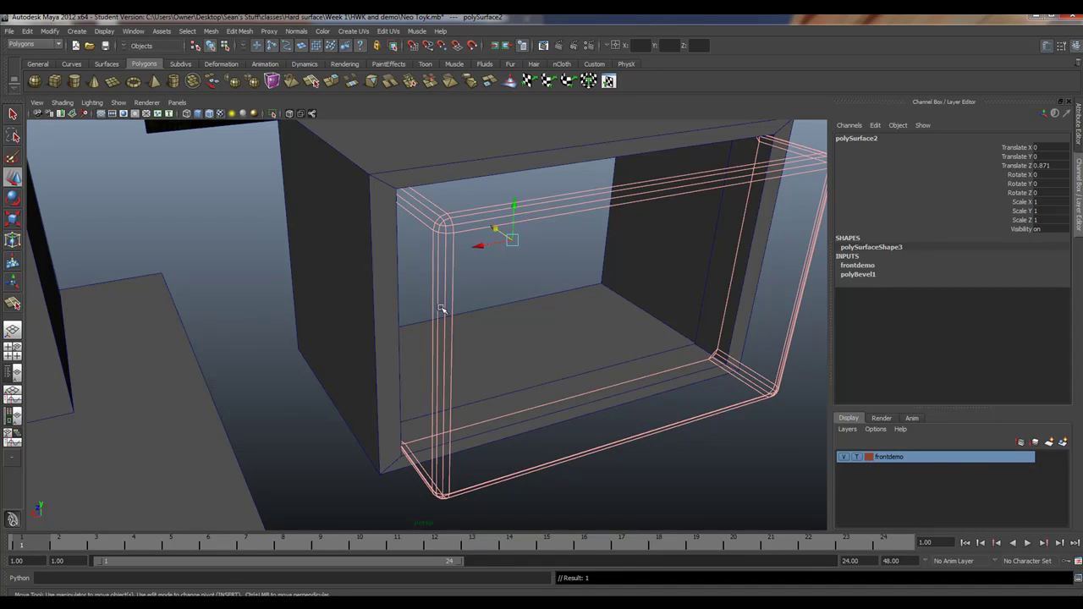
- Select the window frame's upper and lower corner edges on one side, including the short inner corner edges
{"action": "left_click", "coordinate": [441, 177]}
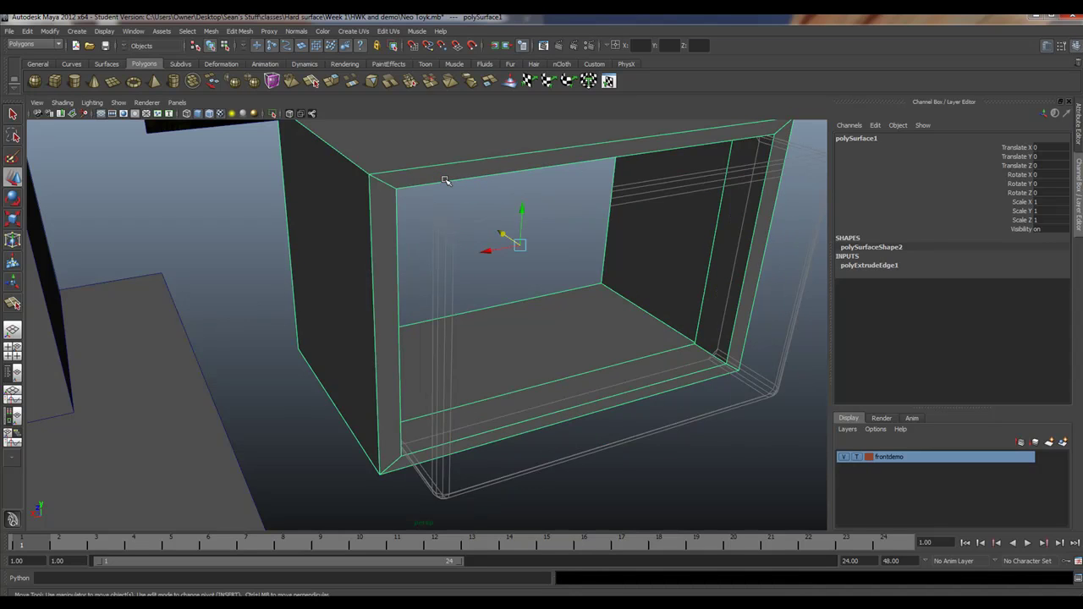
{"action": "left_click_drag", "start_coordinate": [493, 217], "coordinate": [433, 221], "text": "alt"}
{"action": "scroll", "coordinate": [432, 222], "scroll_direction": "up", "scroll_amount": 3}
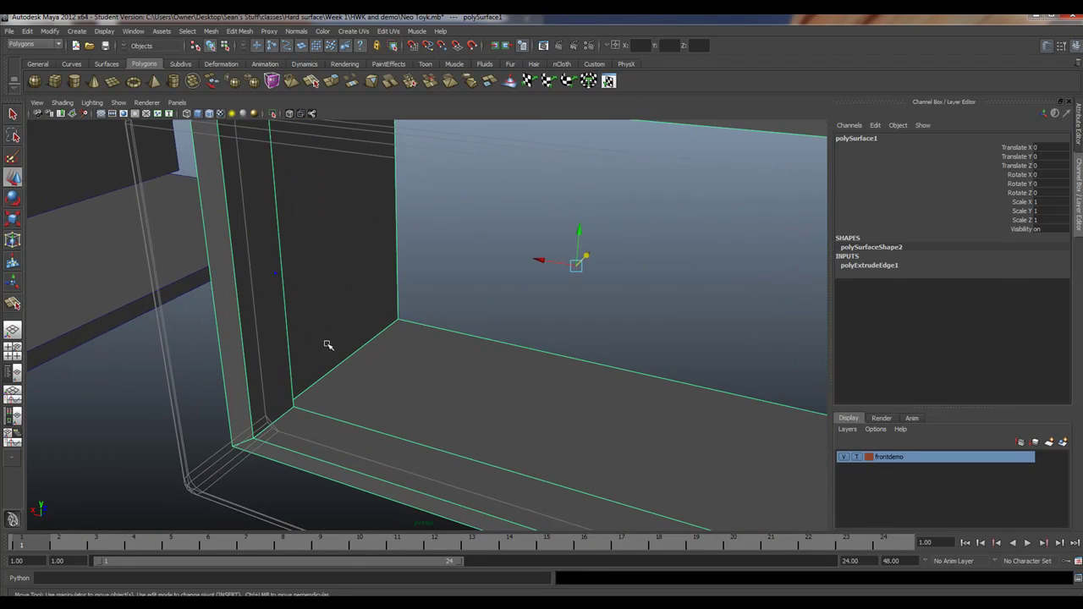
{"action": "right_click_drag", "start_coordinate": [277, 415], "coordinate": [277, 389]}
{"action": "left_click", "coordinate": [276, 418]}
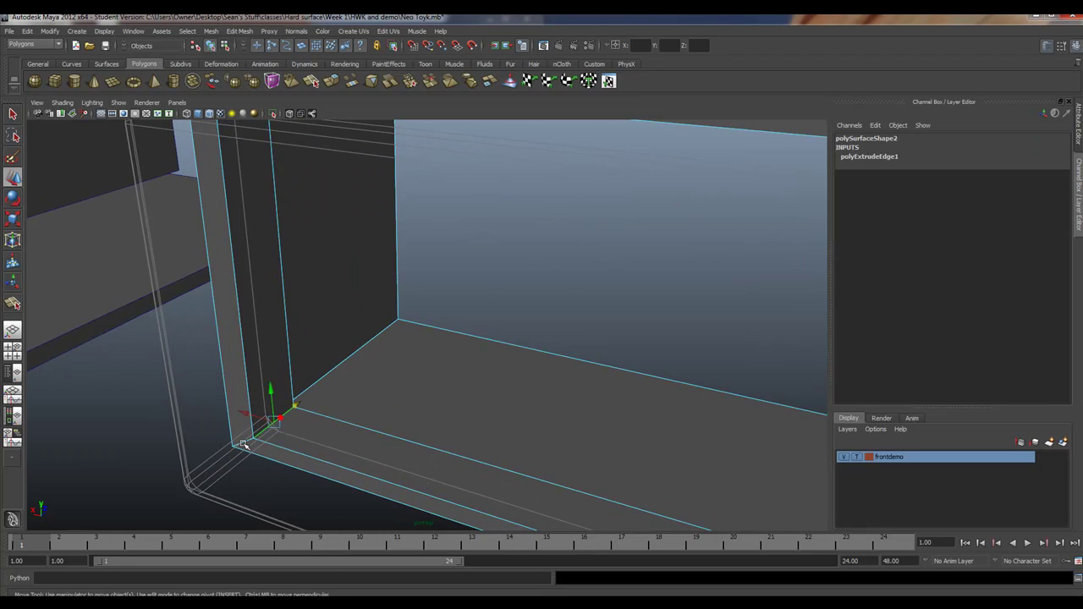
{"action": "left_click", "coordinate": [244, 444], "text": "shift"}
{"action": "middle_click_drag", "start_coordinate": [309, 417], "coordinate": [398, 530], "text": "alt"}
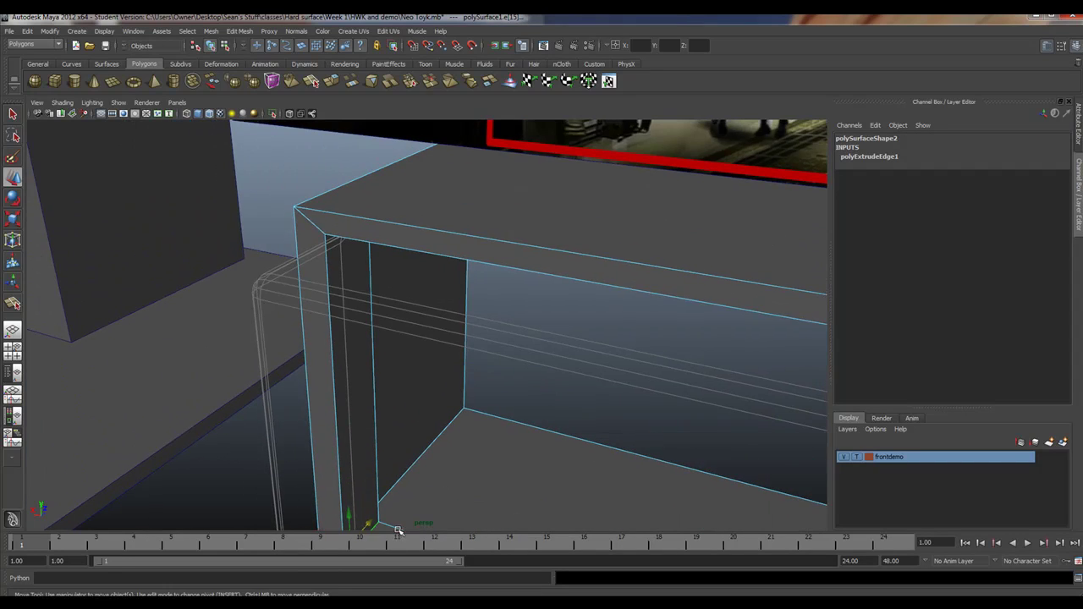
{"action": "left_click", "coordinate": [311, 222], "text": "shift"}
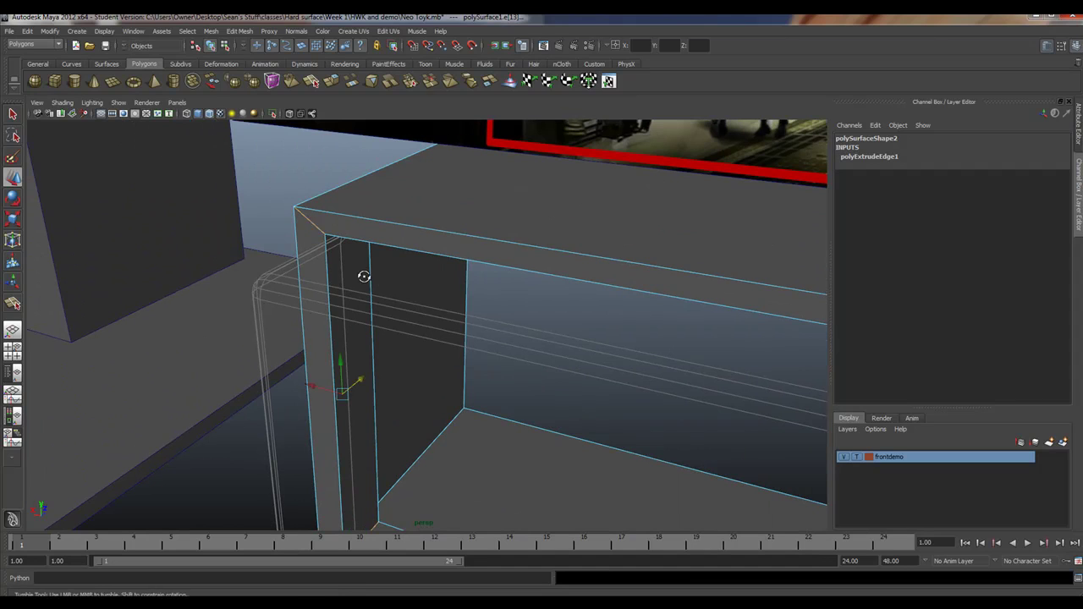
{"action": "left_click_drag", "start_coordinate": [364, 276], "coordinate": [355, 175], "text": "alt"}
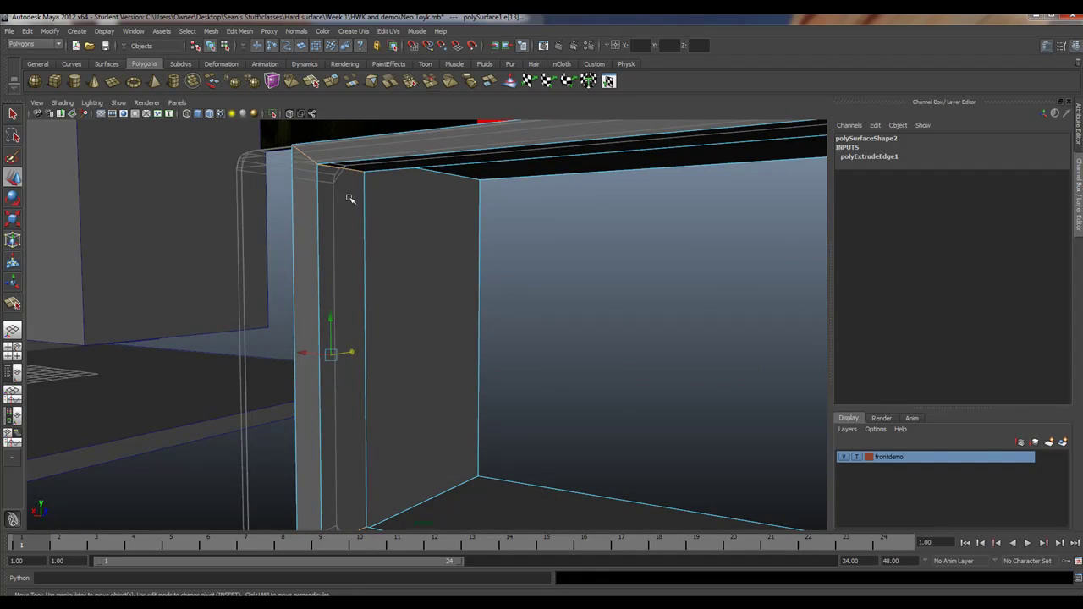
- Add the corner edges on the frame's other side to the selection and bevel all of the selected corner edges
{"action": "left_click_drag", "start_coordinate": [370, 216], "coordinate": [423, 222], "text": "alt"}
{"action": "left_click_drag", "start_coordinate": [500, 242], "coordinate": [366, 241], "text": "alt"}
{"action": "right_click_drag", "start_coordinate": [628, 299], "coordinate": [331, 314], "text": "alt"}
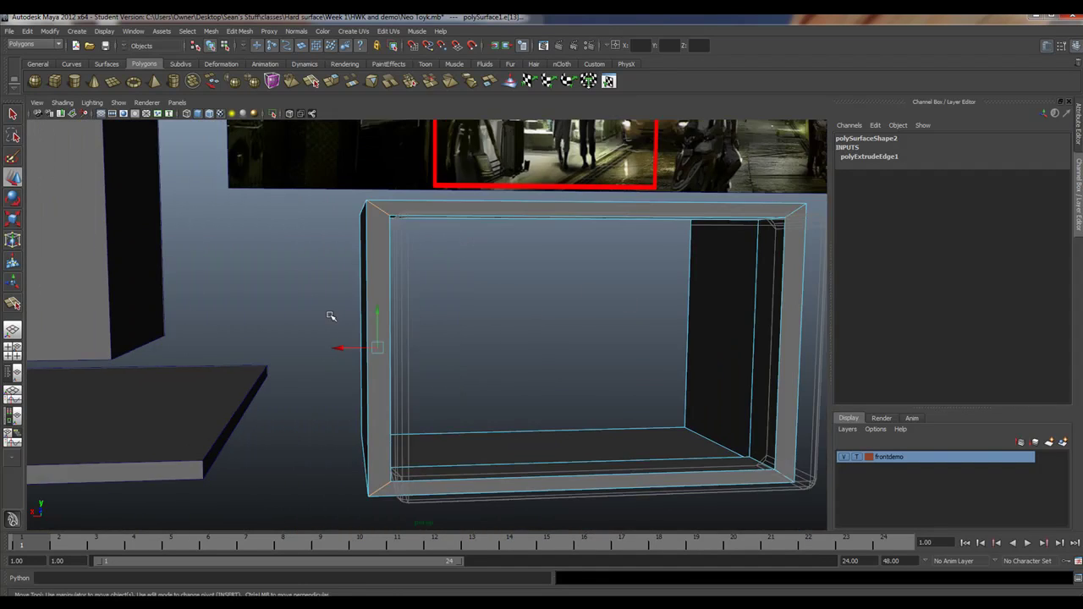
{"action": "left_click_drag", "start_coordinate": [634, 314], "coordinate": [690, 287], "text": "alt"}
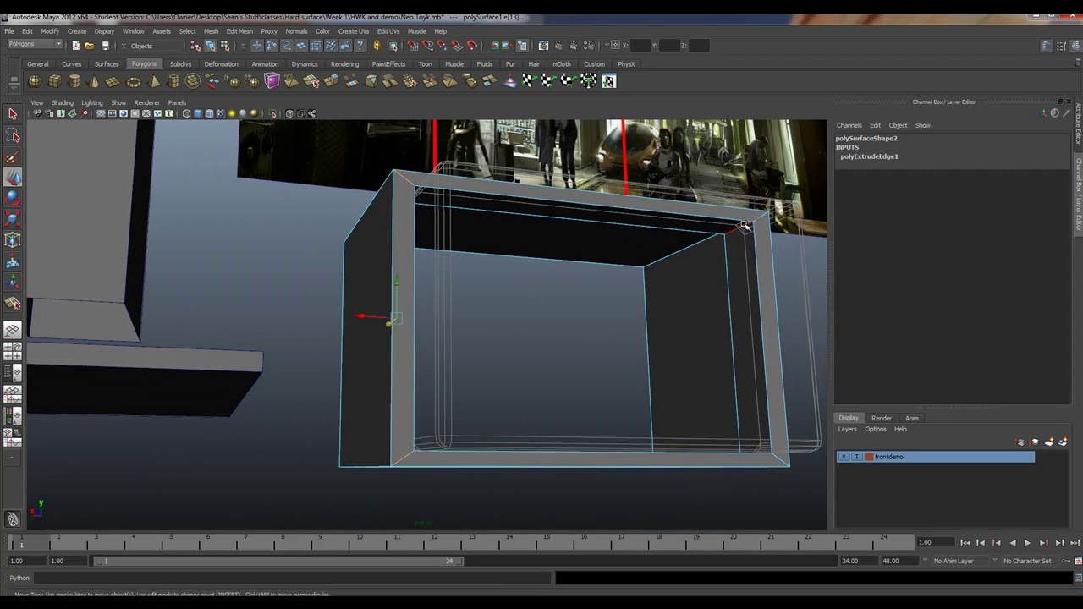
{"action": "double_click", "coordinate": [756, 227]}
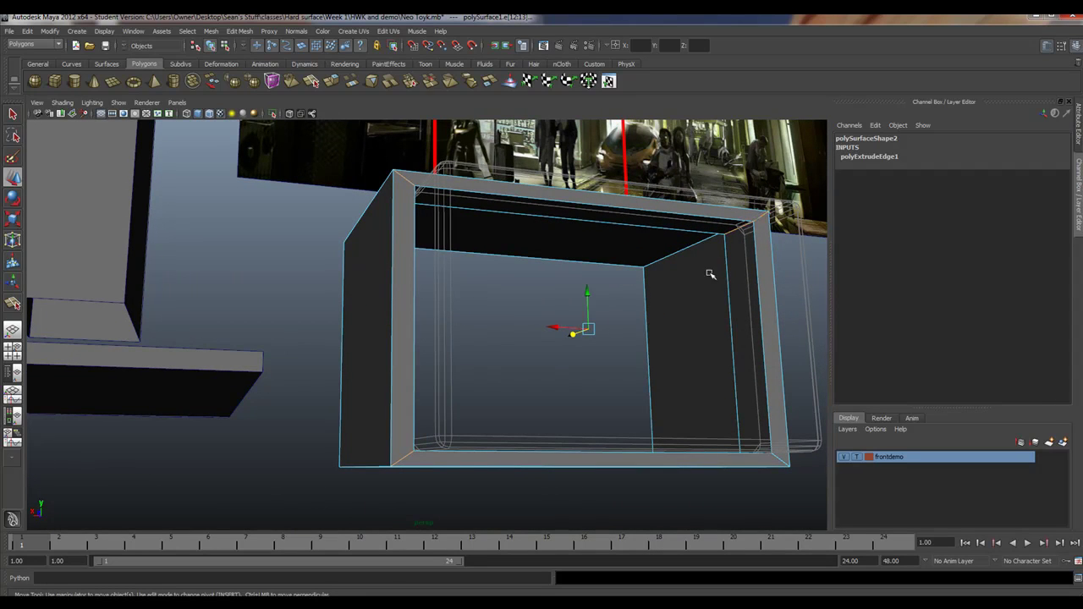
{"action": "left_click_drag", "start_coordinate": [711, 273], "coordinate": [719, 308], "text": "alt"}
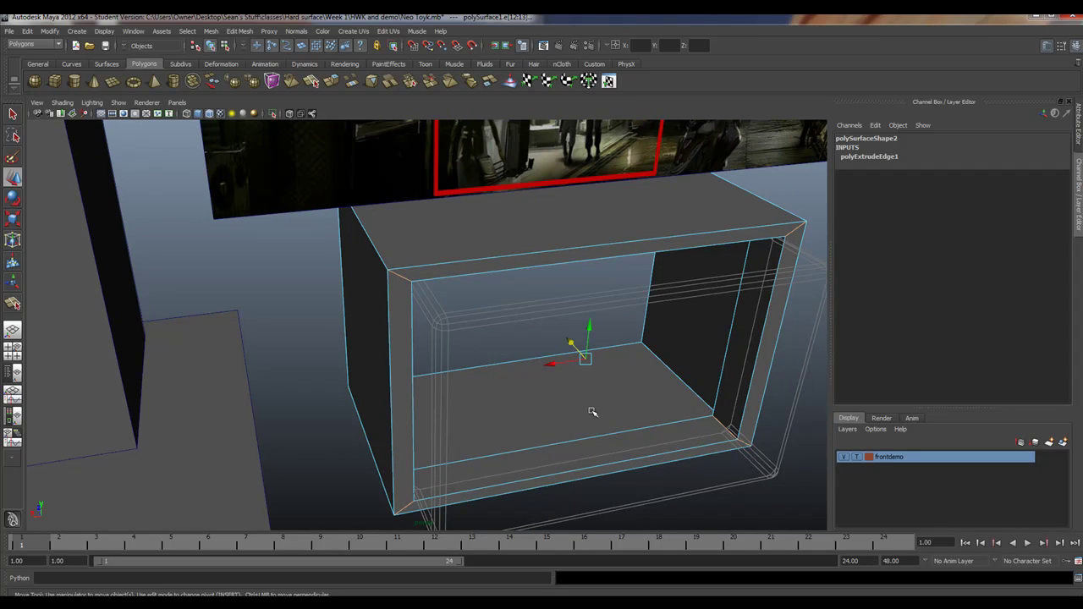
{"action": "left_click_drag", "start_coordinate": [592, 411], "coordinate": [687, 405], "text": "alt"}
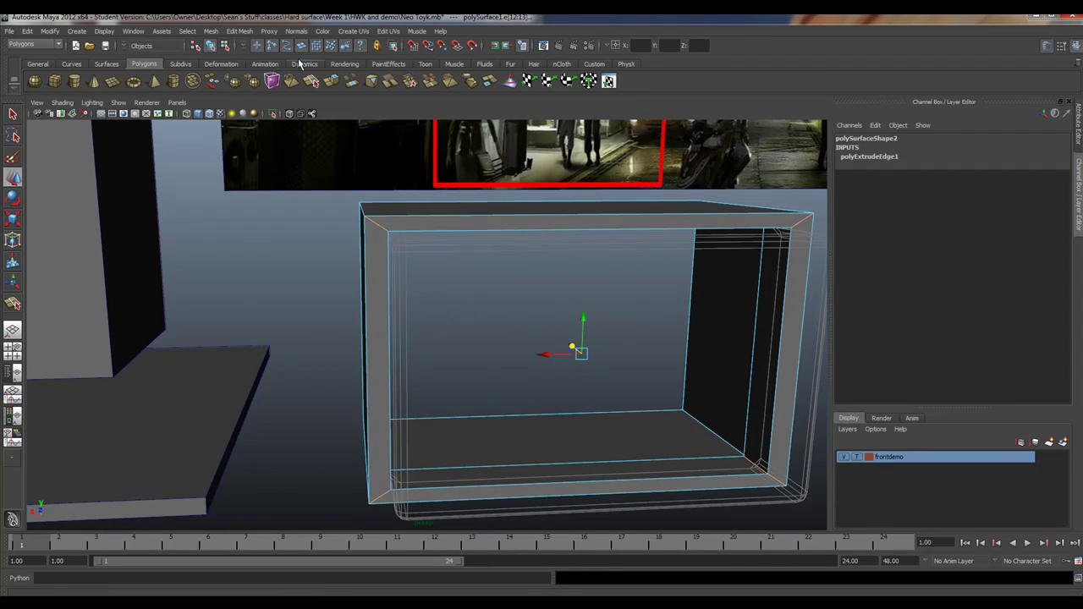
{"action": "left_click", "coordinate": [243, 31]}
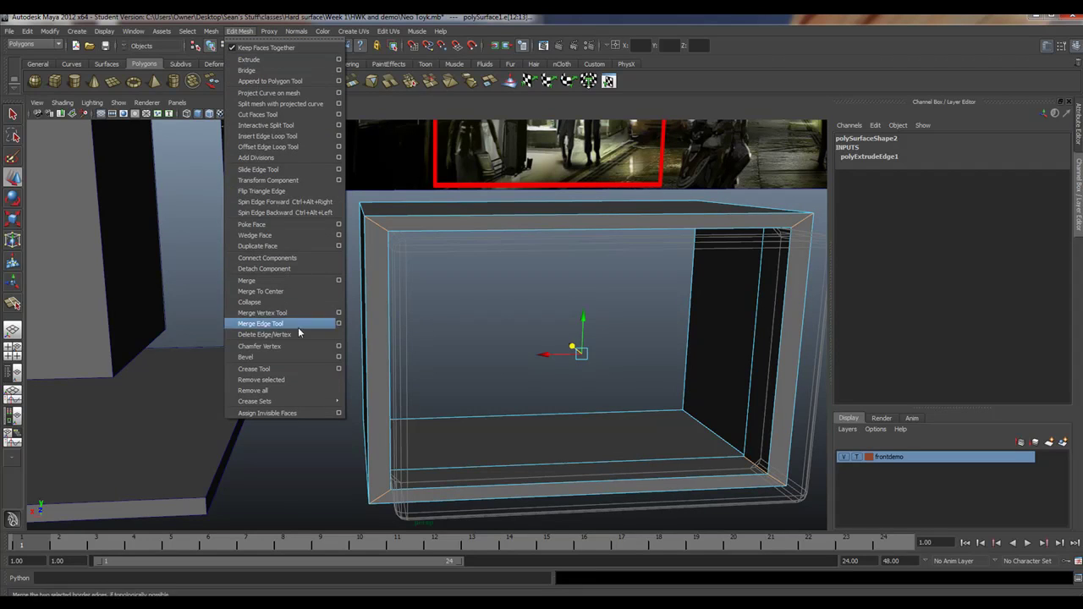
{"action": "left_click", "coordinate": [276, 356]}
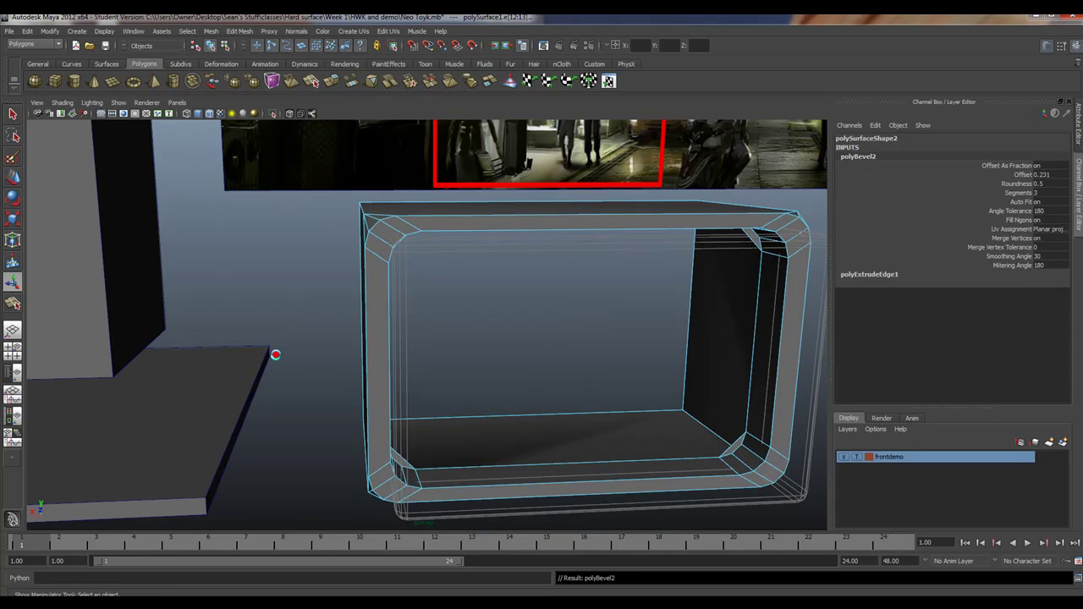
- Try Offset values of 0.831, 0.2 and 0.02 on the frame's corner bevel
{"action": "left_click", "coordinate": [1024, 175]}
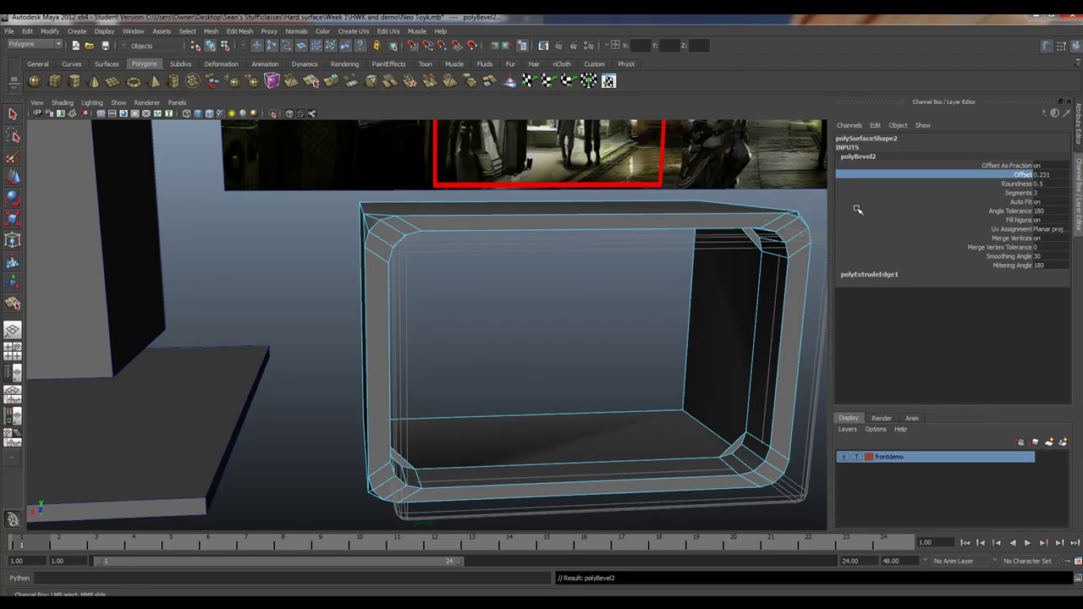
{"action": "middle_click_drag", "start_coordinate": [617, 268], "coordinate": [621, 268]}
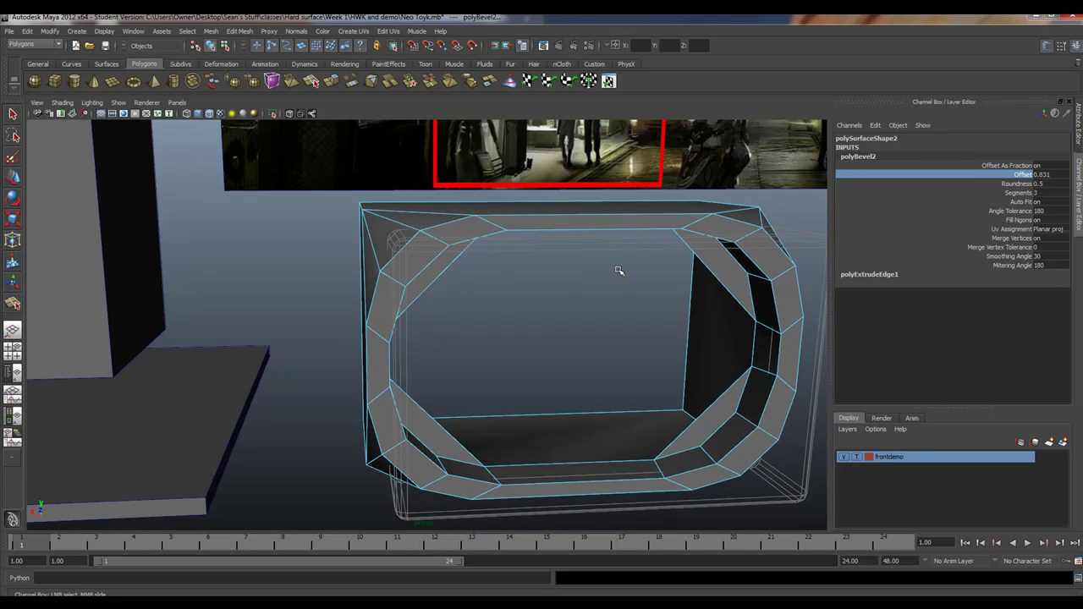
{"action": "scroll", "coordinate": [616, 272], "scroll_direction": "down", "scroll_amount": 5}
{"action": "scroll", "coordinate": [525, 325], "scroll_direction": "up", "scroll_amount": 3}
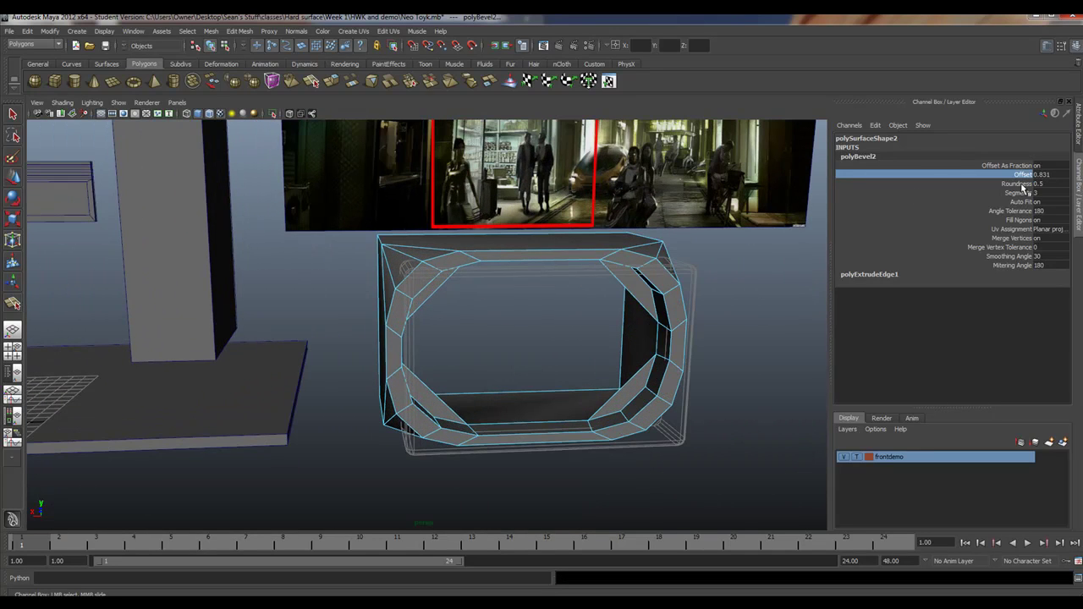
{"action": "double_click", "coordinate": [1050, 175]}
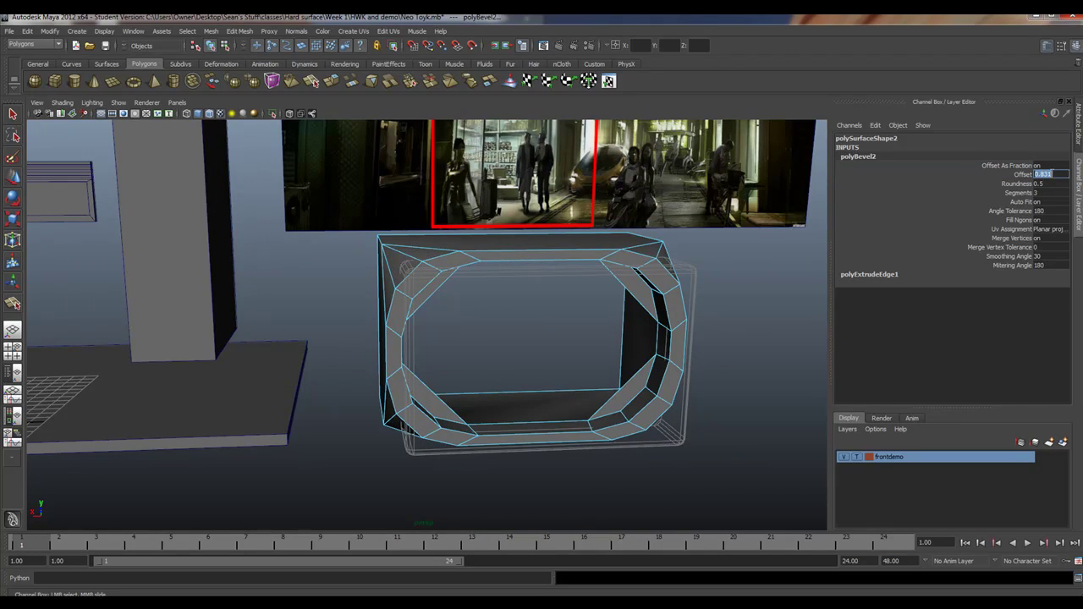
{"action": "type", "text": "0.2"}
{"action": "key", "text": "Return"}
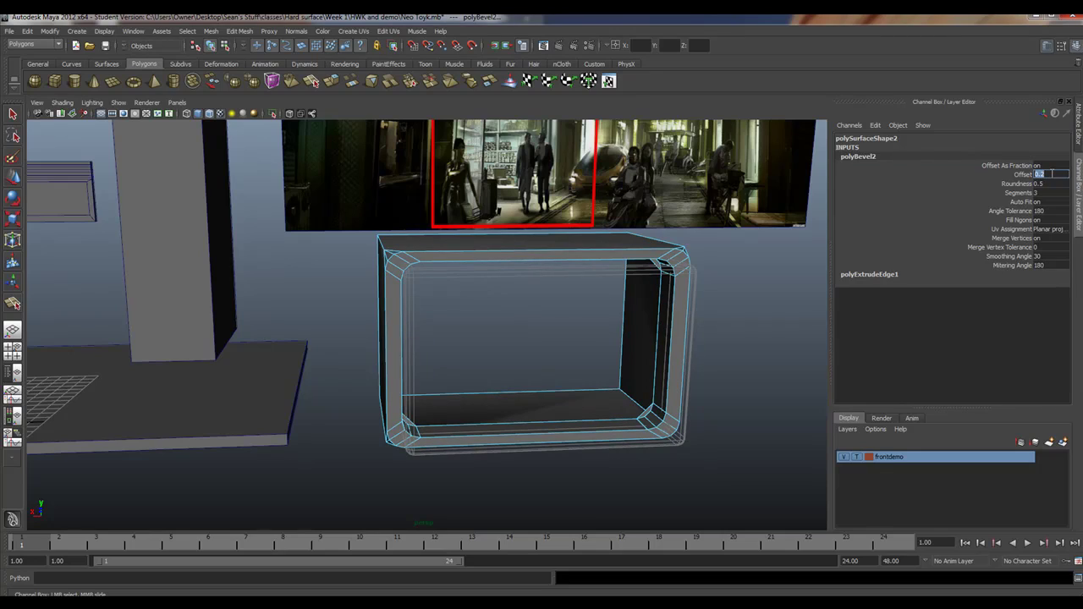
{"action": "key", "text": "Return"}
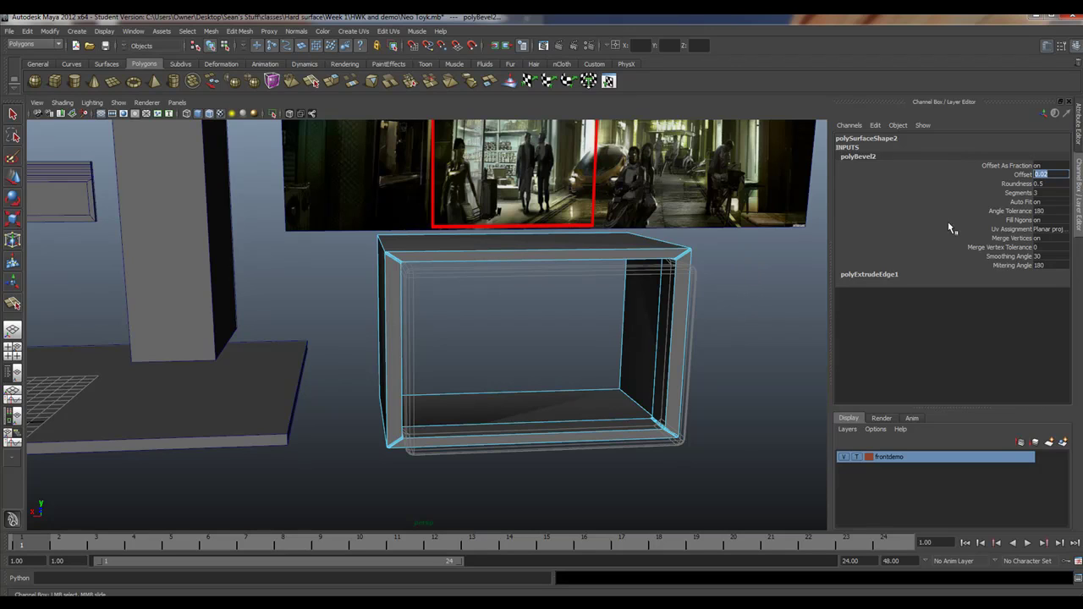
- Set the frame's corner bevel Offset to 0.12
{"action": "left_click", "coordinate": [1024, 174]}
{"action": "scroll", "coordinate": [725, 318], "scroll_direction": "down", "scroll_amount": 2}
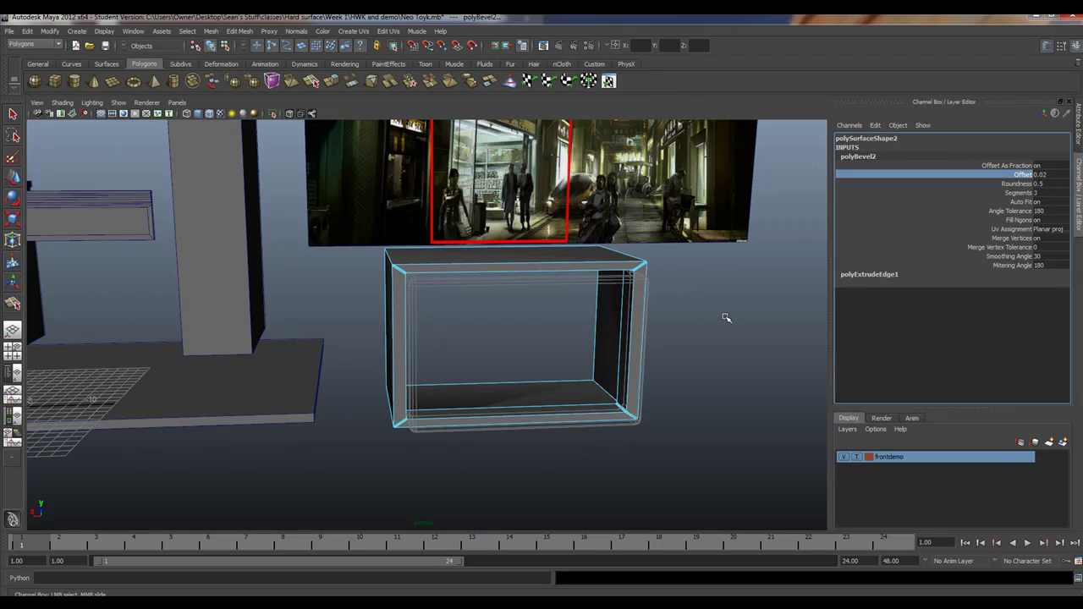
{"action": "middle_click_drag", "start_coordinate": [691, 320], "coordinate": [691, 322]}
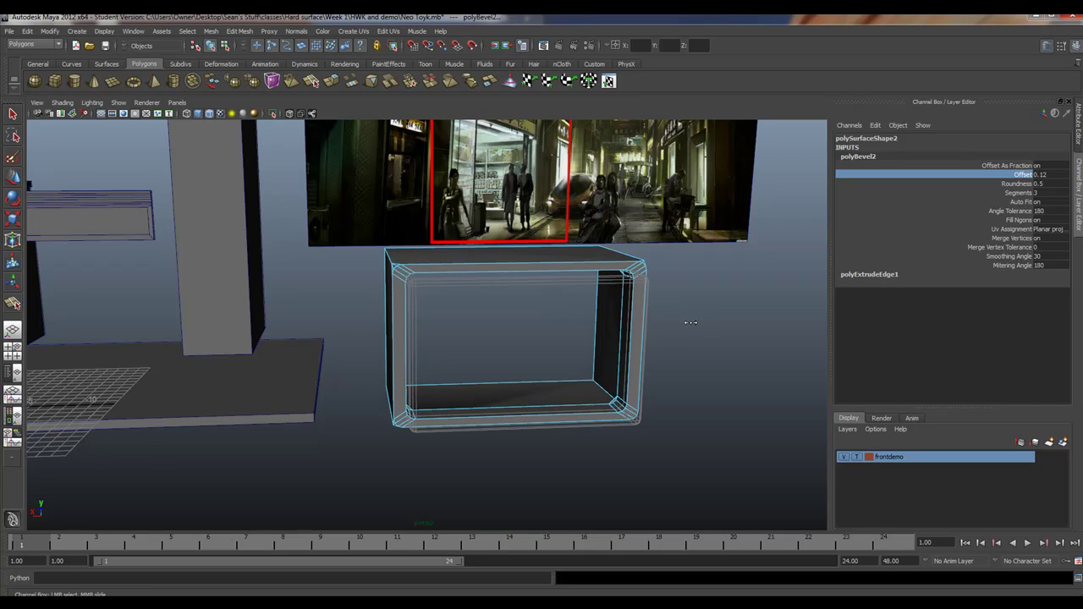
- Examine the frame's beveled upper corner up close and compare its rounding with the templated block's corner
{"action": "scroll", "coordinate": [691, 322], "scroll_direction": "down", "scroll_amount": 4}
{"action": "scroll", "coordinate": [449, 357], "scroll_direction": "up", "scroll_amount": 6}
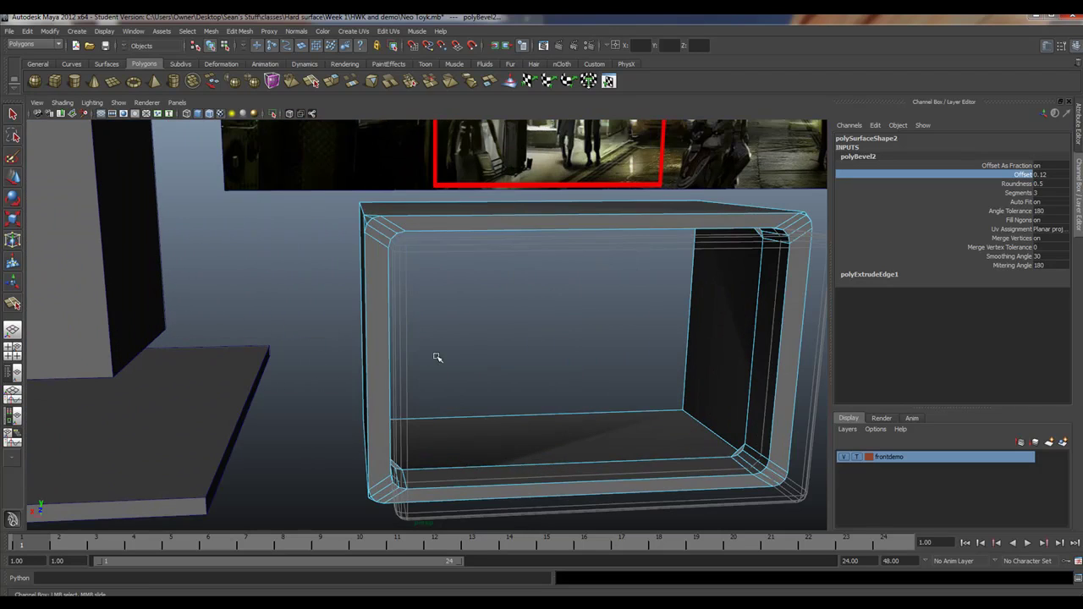
{"action": "scroll", "coordinate": [458, 338], "scroll_direction": "up", "scroll_amount": 2}
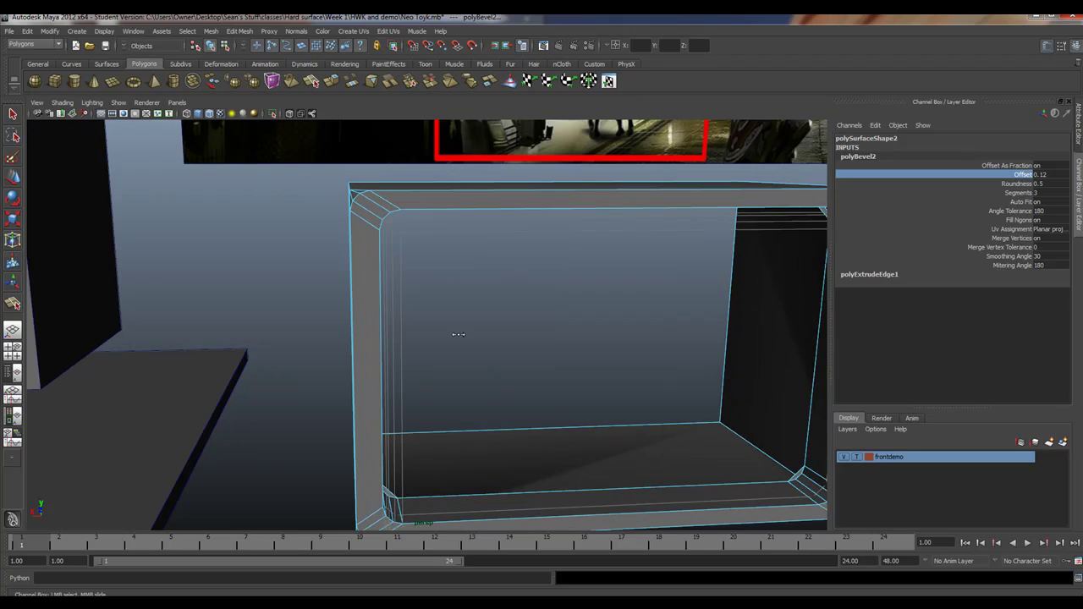
{"action": "scroll", "coordinate": [458, 335], "scroll_direction": "up", "scroll_amount": 2}
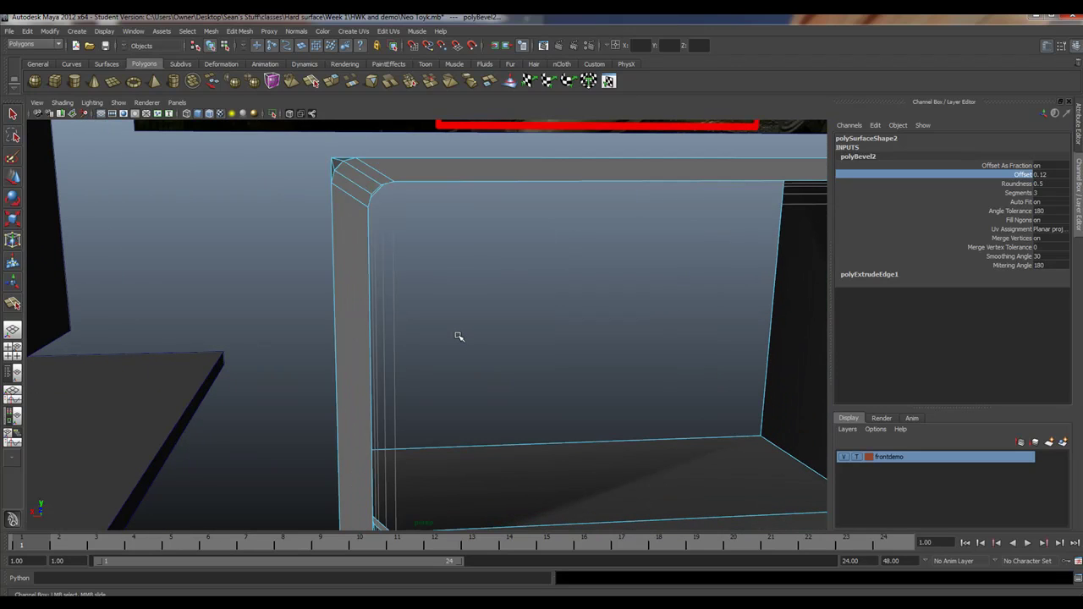
{"action": "scroll", "coordinate": [458, 337], "scroll_direction": "down", "scroll_amount": 1}
{"action": "scroll", "coordinate": [456, 336], "scroll_direction": "up", "scroll_amount": 1}
{"action": "scroll", "coordinate": [456, 337], "scroll_direction": "down", "scroll_amount": 1}
{"action": "scroll", "coordinate": [456, 337], "scroll_direction": "up", "scroll_amount": 1}
{"action": "middle_click_drag", "start_coordinate": [455, 335], "coordinate": [455, 335]}
{"action": "left_click_drag", "start_coordinate": [455, 296], "coordinate": [595, 328], "text": "alt"}
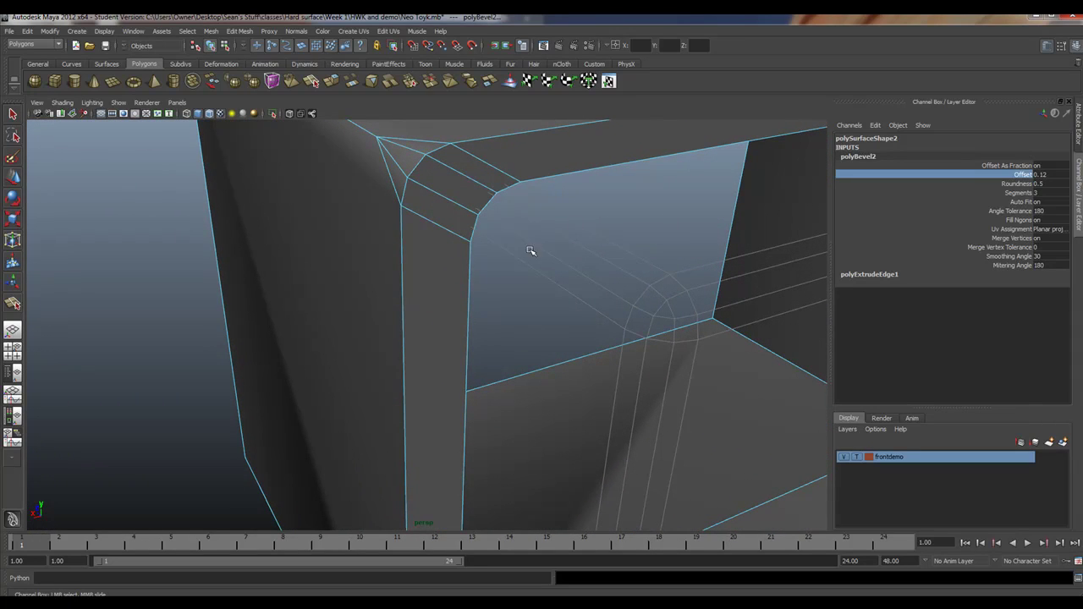
- Try Offset values of 0.09 and 0.07 on the frame's corner bevel and settle on 0.08
{"action": "left_click", "coordinate": [1049, 174]}
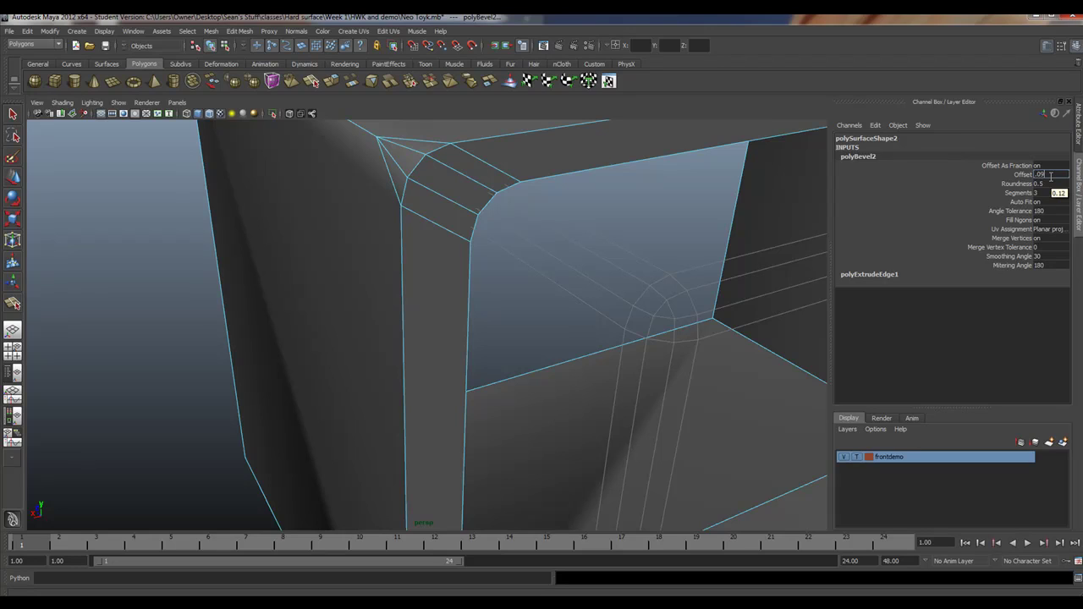
{"action": "key", "text": "Return"}
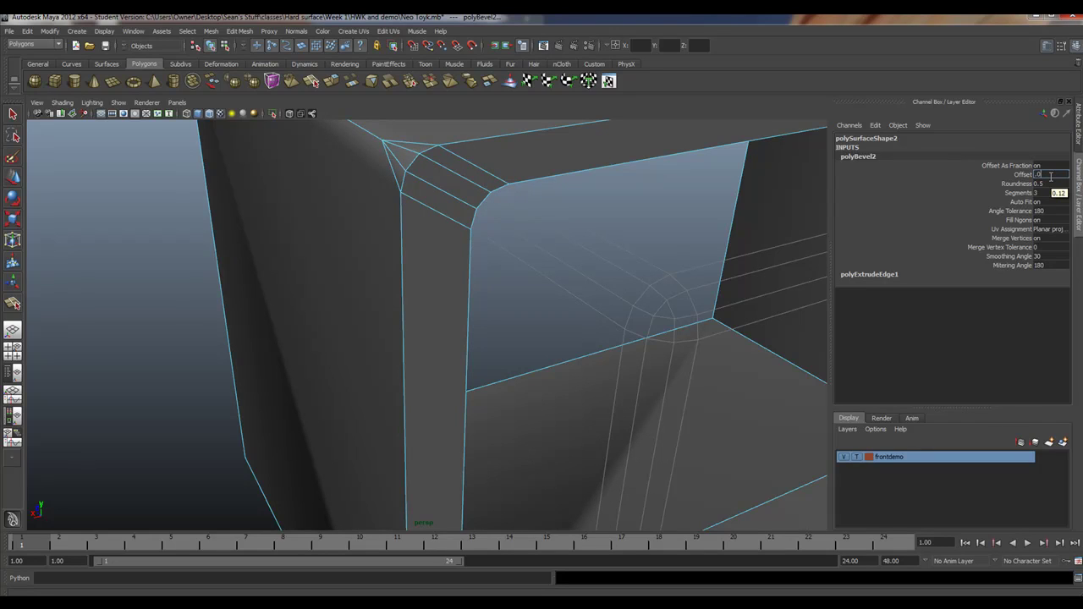
{"action": "type", "text": ".07"}
{"action": "key", "text": "Return"}
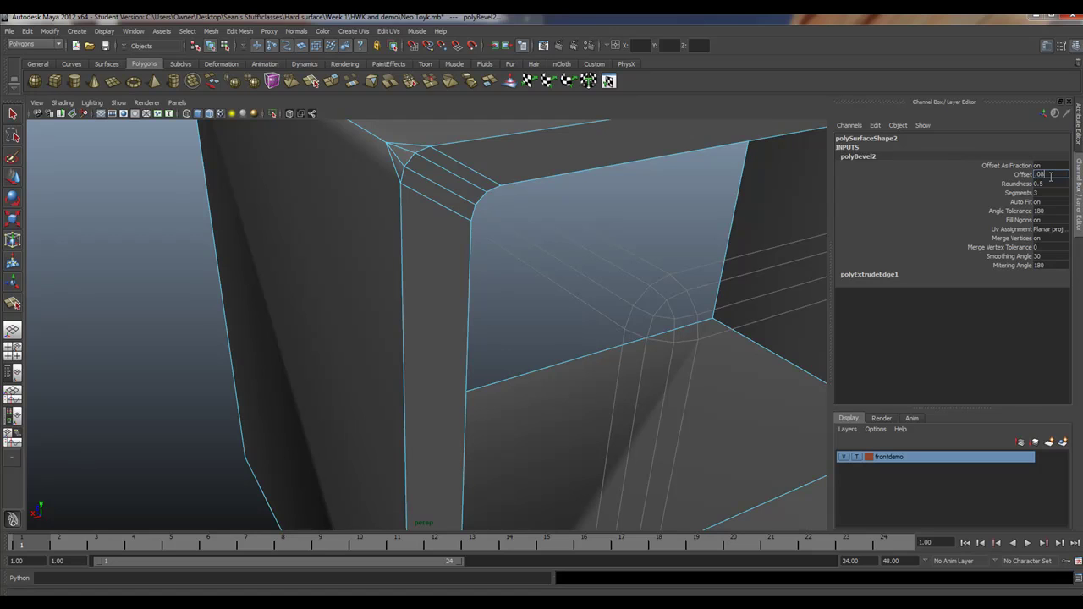
{"action": "type", "text": ".08"}
{"action": "key", "text": "Return"}
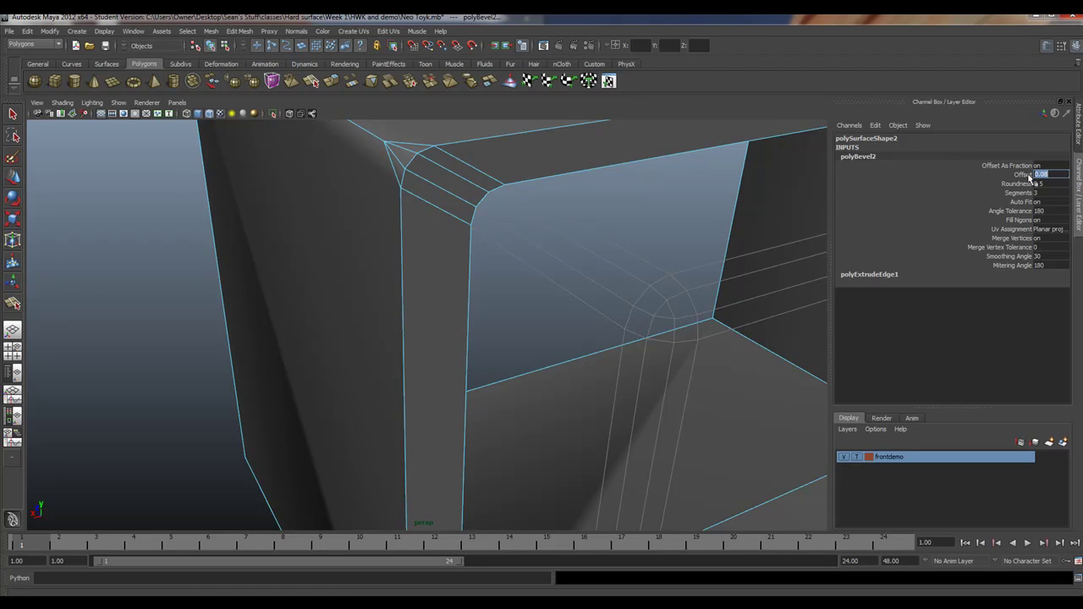
- Switch the frontdemo layer from template to reference display and compare the solid block's corners with the frame's beveled corners
{"action": "left_click_drag", "start_coordinate": [577, 278], "coordinate": [487, 253], "text": "alt"}
{"action": "right_click_drag", "start_coordinate": [562, 288], "coordinate": [397, 241], "text": "alt"}
{"action": "mouse_move", "coordinate": [615, 353]}
{"action": "left_mouse_down", "text": "alt"}
{"action": "mouse_move", "coordinate": [545, 355]}
{"action": "mouse_move", "coordinate": [648, 353]}
{"action": "mouse_move", "coordinate": [516, 357]}
{"action": "mouse_move", "coordinate": [629, 360]}
{"action": "left_mouse_up", "text": "alt"}
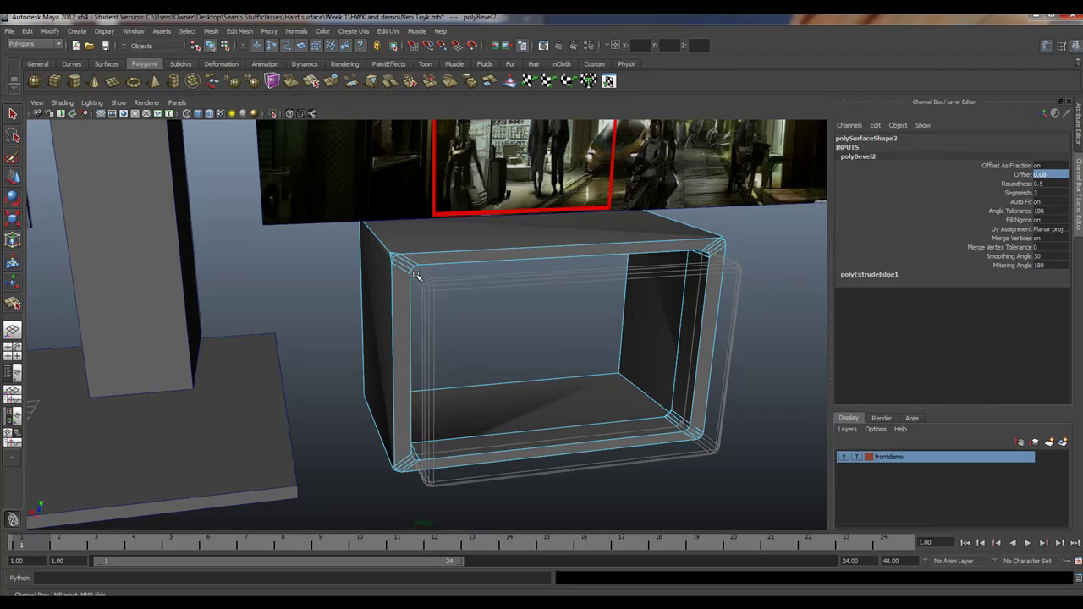
{"action": "left_click", "coordinate": [857, 457]}
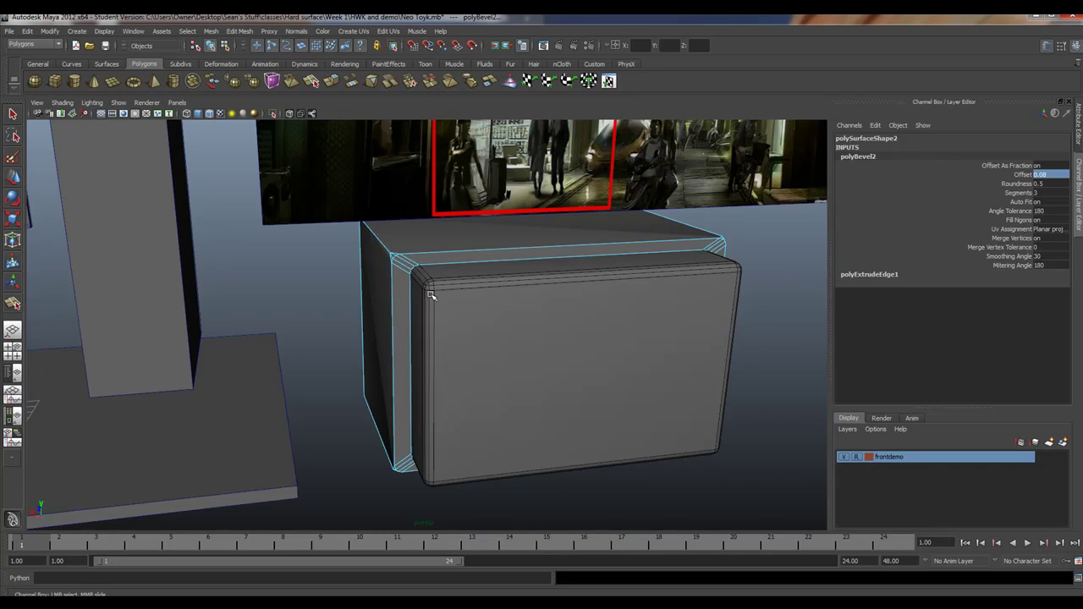
{"action": "scroll", "coordinate": [429, 294], "scroll_direction": "up", "scroll_amount": 10}
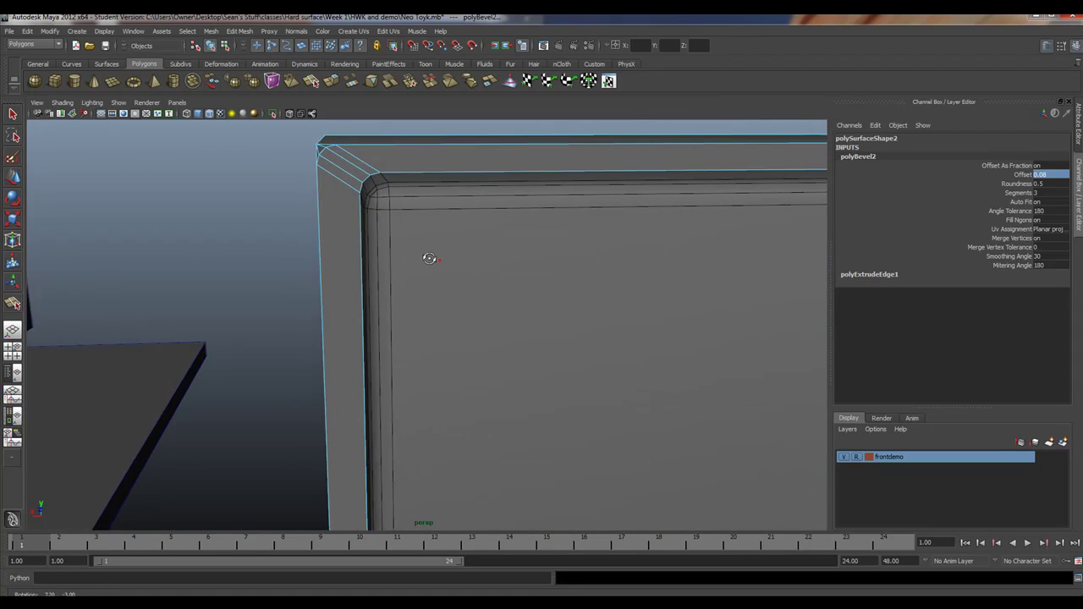
{"action": "left_click_drag", "start_coordinate": [429, 257], "coordinate": [361, 249], "text": "alt"}
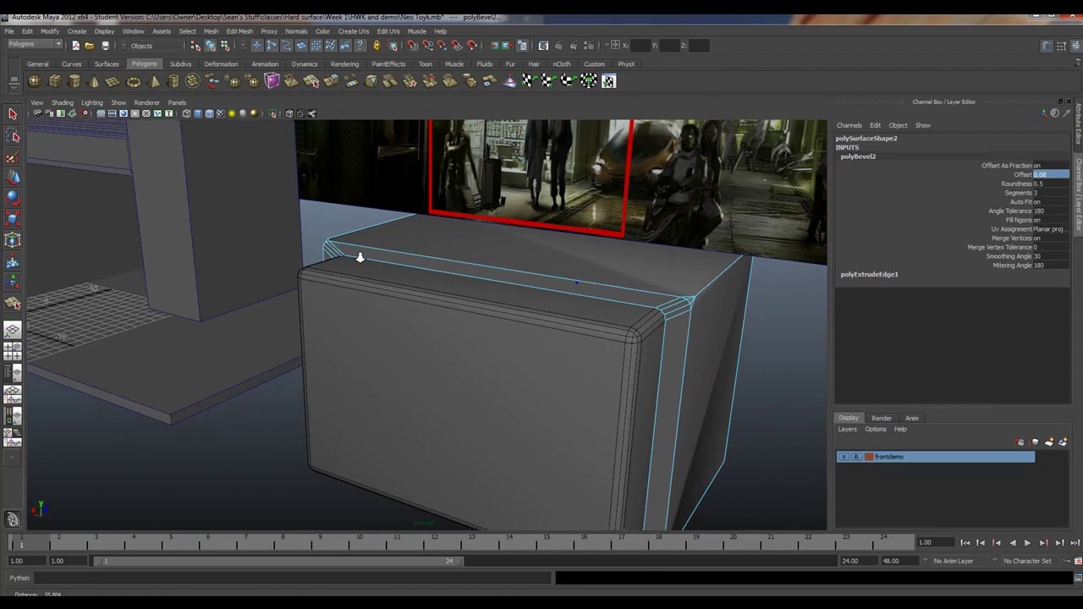
- Return the frontdemo layer to normal display and push the beveled block deeper into the frame, to a Translate Z of 2.216
{"action": "left_click", "coordinate": [855, 457]}
{"action": "left_click", "coordinate": [484, 314]}
{"action": "left_click", "coordinate": [13, 176]}
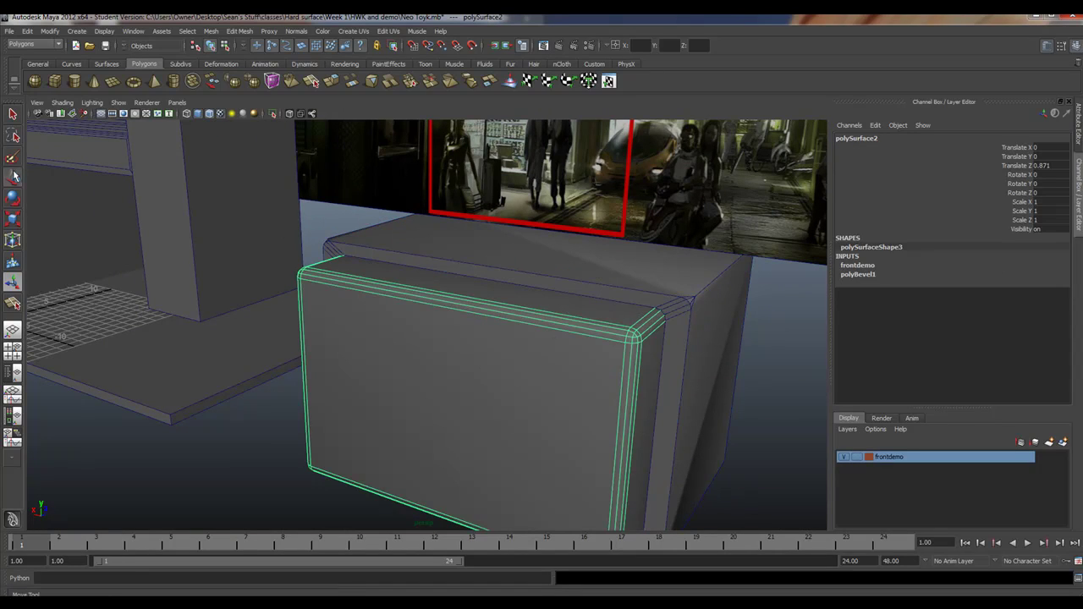
{"action": "left_click_drag", "start_coordinate": [555, 342], "coordinate": [414, 356]}
{"action": "left_click_drag", "start_coordinate": [527, 337], "coordinate": [506, 340]}
{"action": "left_click_drag", "start_coordinate": [331, 303], "coordinate": [415, 307], "text": "alt"}
{"action": "right_click_drag", "start_coordinate": [415, 307], "coordinate": [452, 358], "text": "alt"}
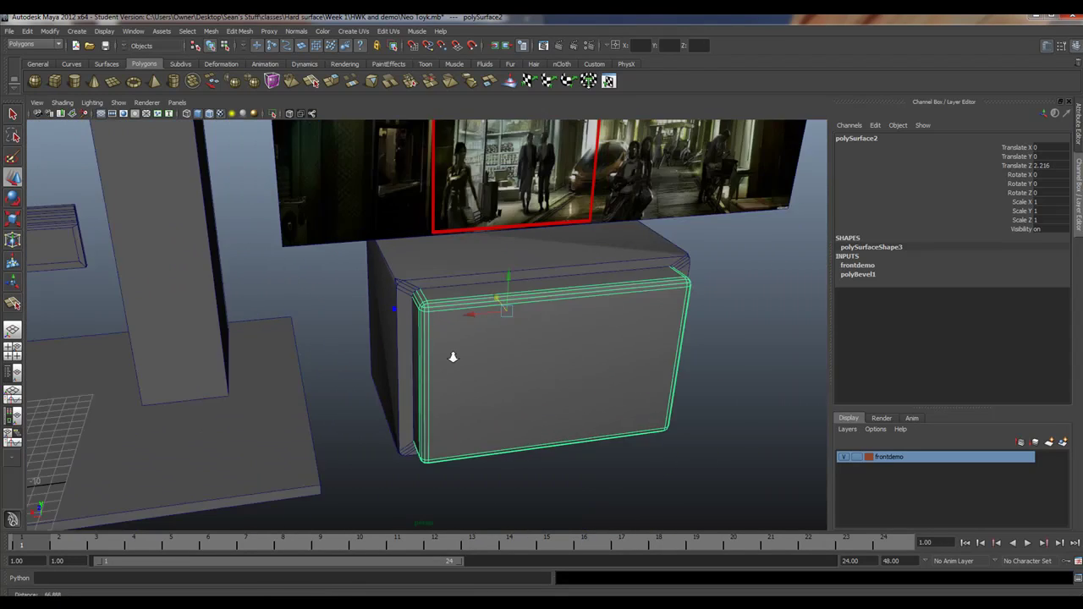
- Cut a vertical edge from top to bottom across the frame's side wall, just behind the beveled front corner, with the Interactive Split Tool
{"action": "left_click_drag", "start_coordinate": [452, 358], "coordinate": [232, 353], "text": "alt"}
{"action": "right_click_drag", "start_coordinate": [232, 352], "coordinate": [375, 363], "text": "alt"}
{"action": "left_click", "coordinate": [437, 307]}
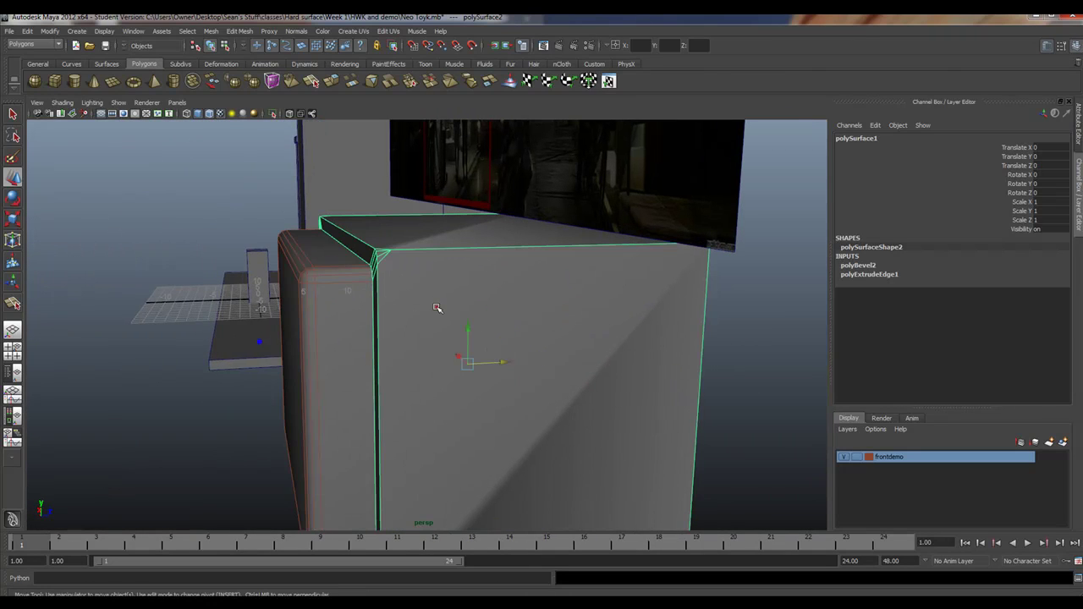
{"action": "left_click", "coordinate": [245, 32]}
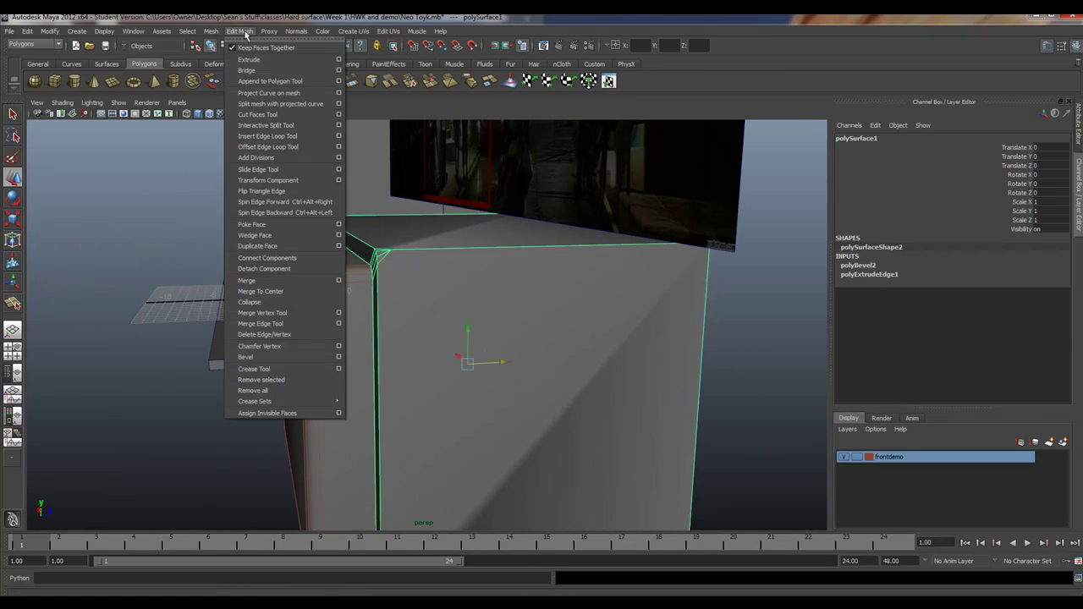
{"action": "left_click", "coordinate": [252, 131]}
{"action": "right_click_drag", "start_coordinate": [443, 370], "coordinate": [332, 323], "text": "alt"}
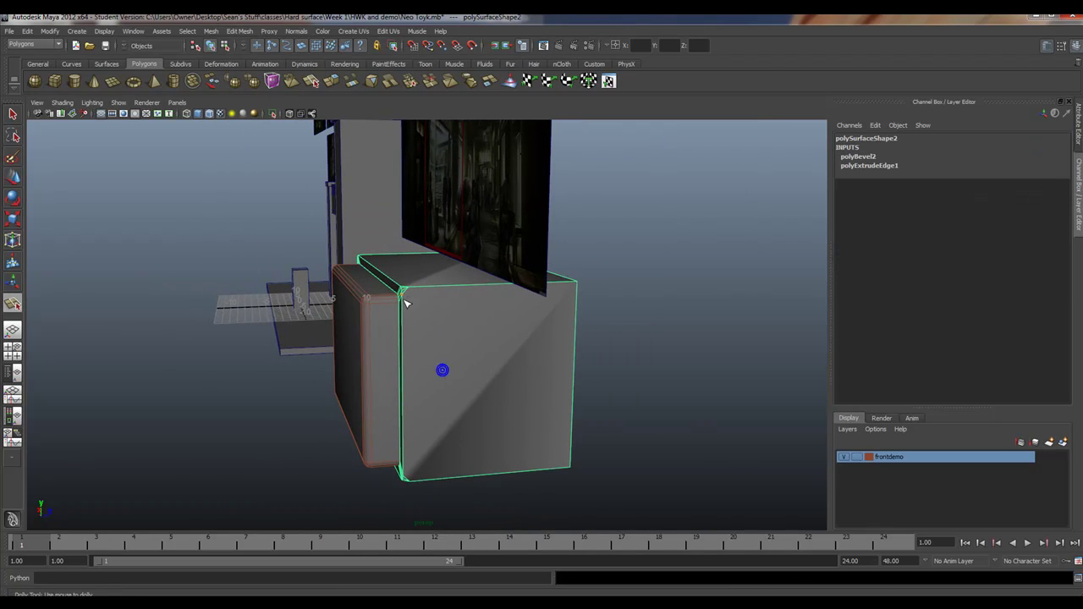
{"action": "left_click", "coordinate": [411, 293]}
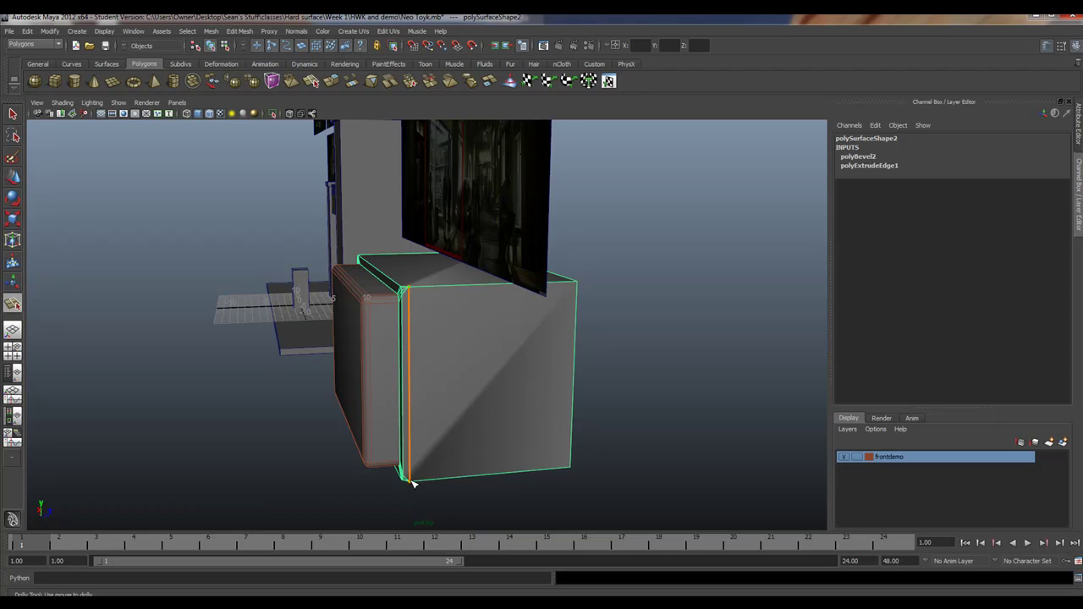
{"action": "key", "text": "Return"}
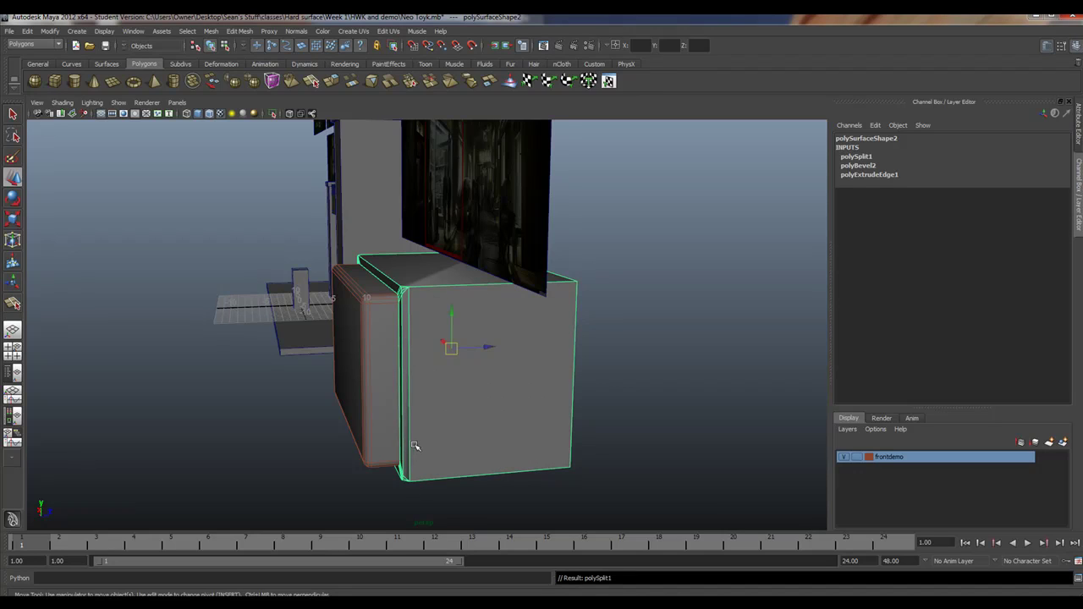
{"action": "left_click_drag", "start_coordinate": [462, 415], "coordinate": [468, 390], "text": "alt"}
{"action": "right_click_drag", "start_coordinate": [349, 326], "coordinate": [499, 373], "text": "alt"}
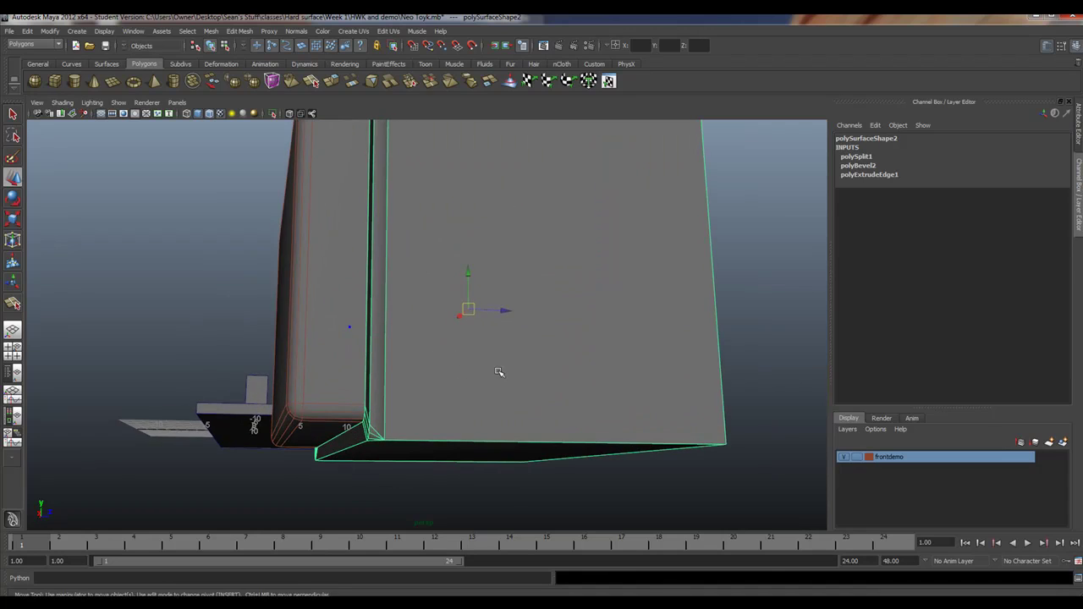
{"action": "left_click_drag", "start_coordinate": [498, 356], "coordinate": [305, 390], "text": "alt"}
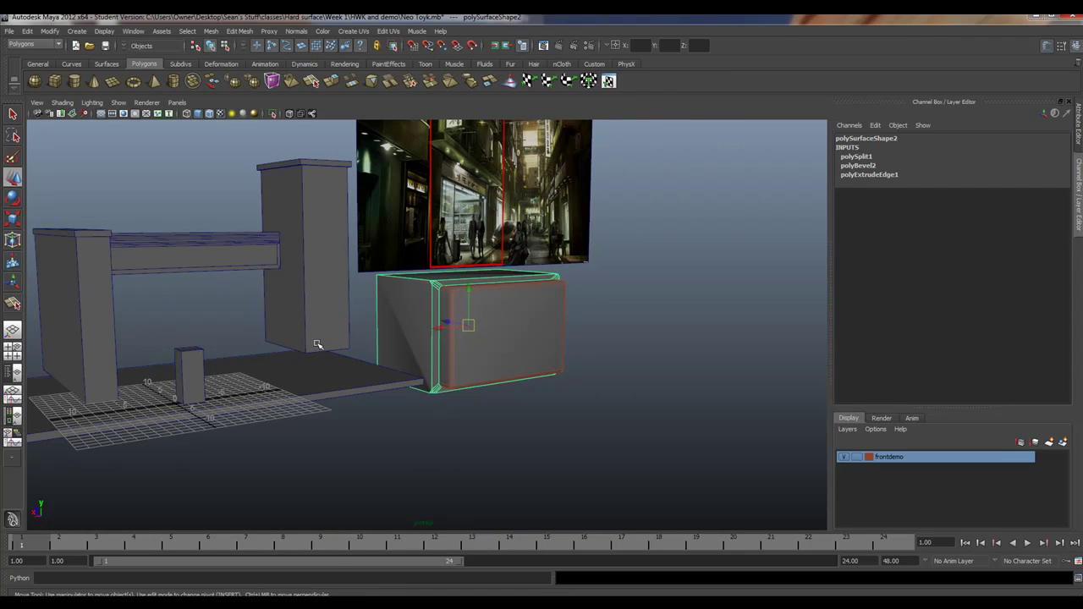